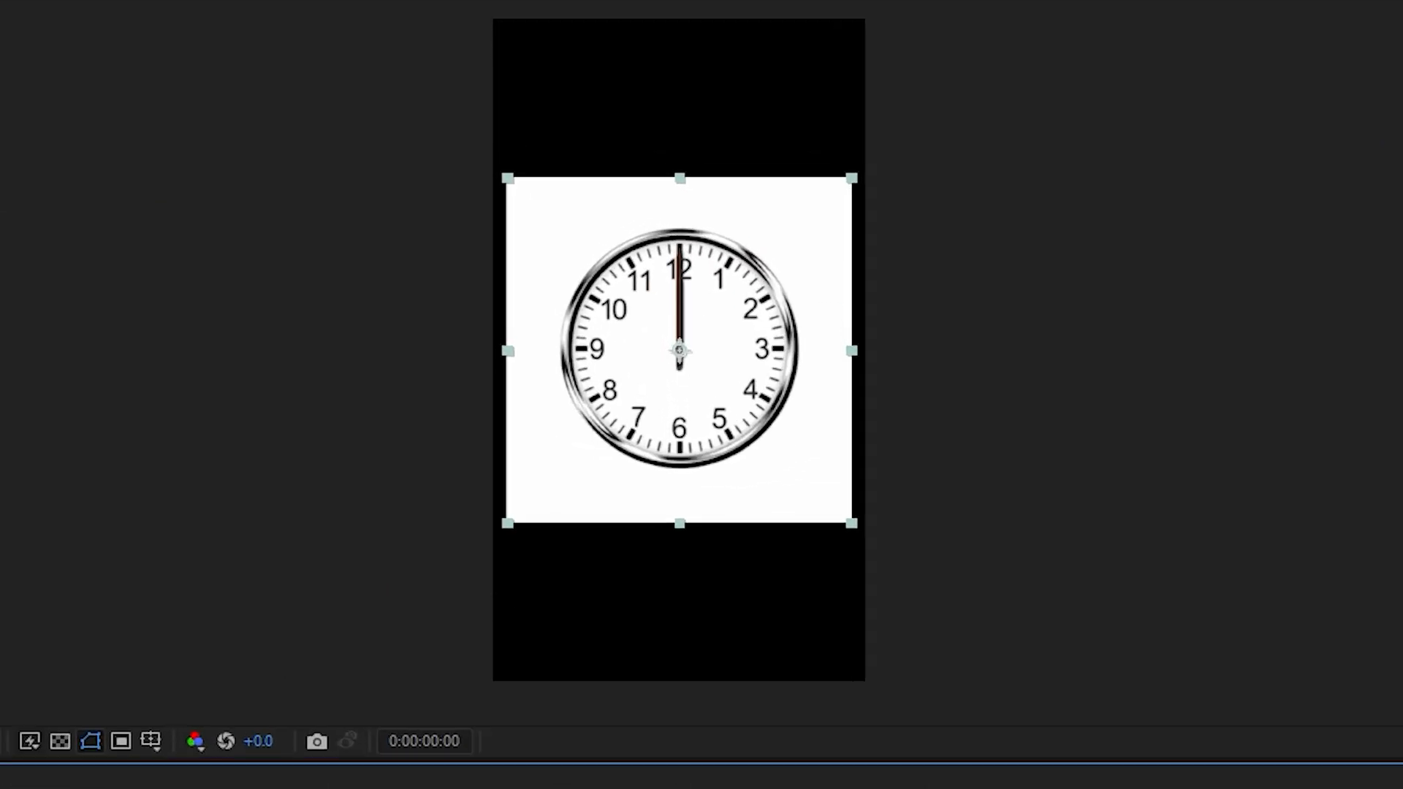
Mask the clock.gif layer with an ellipse fitted around the clock's rim to cut away its white background.
mouse_move(679, 351)
mouse_down()
mouse_move(779, 524)
mouse_move(748, 472)
mouse_up()
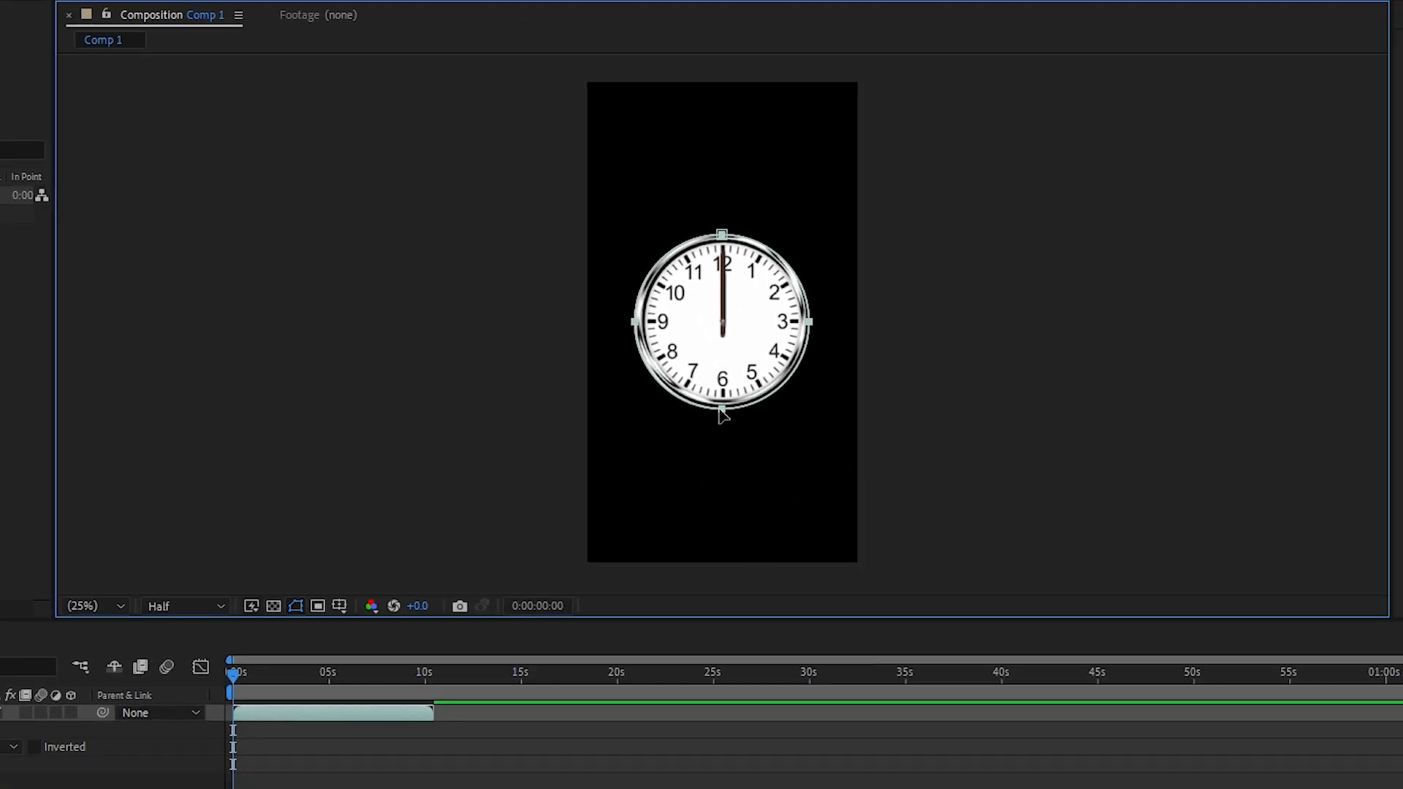
double_click(710, 424)
drag(711, 425, 711, 422)
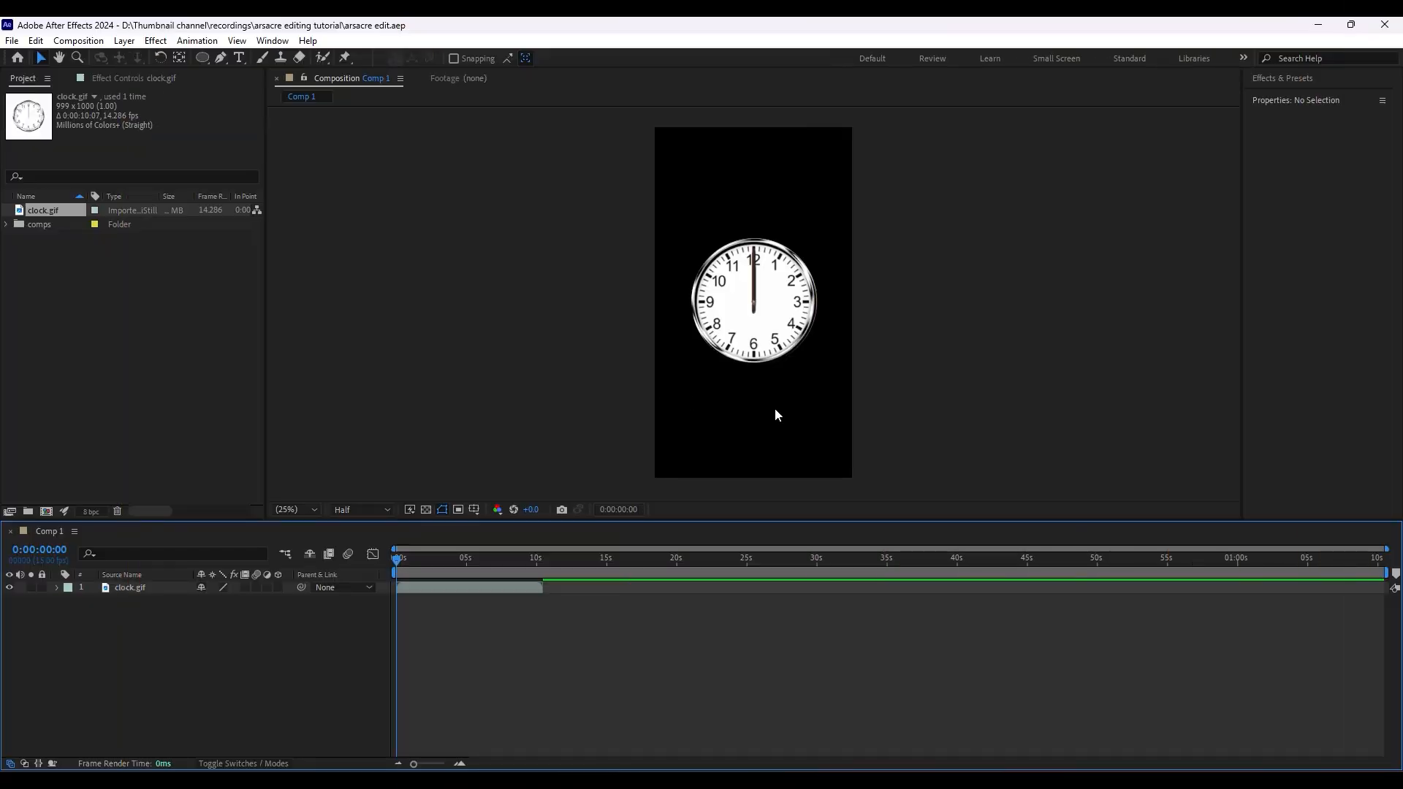
Add a white 1080 × 1920 px solid and place it below the clock.gif layer as the background.
right_click(139, 646)
mouse_move(175, 459)
click(380, 500)
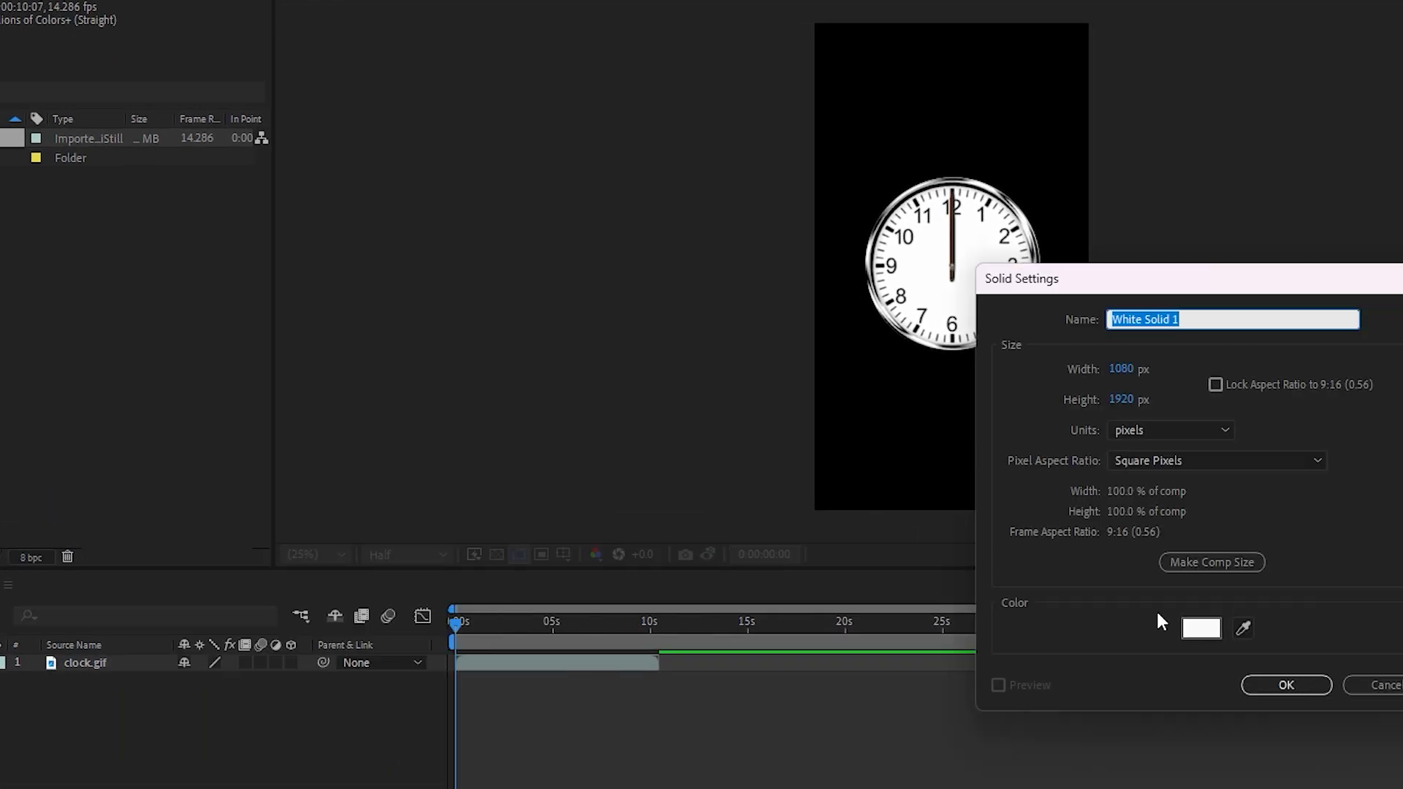
click(1272, 688)
drag(128, 662, 114, 702)
Pre-compose the clock.gif layer as clock.gif Comp 1, moving all attributes and adjusting the duration to the layer's time span.
right_click(504, 663)
click(471, 498)
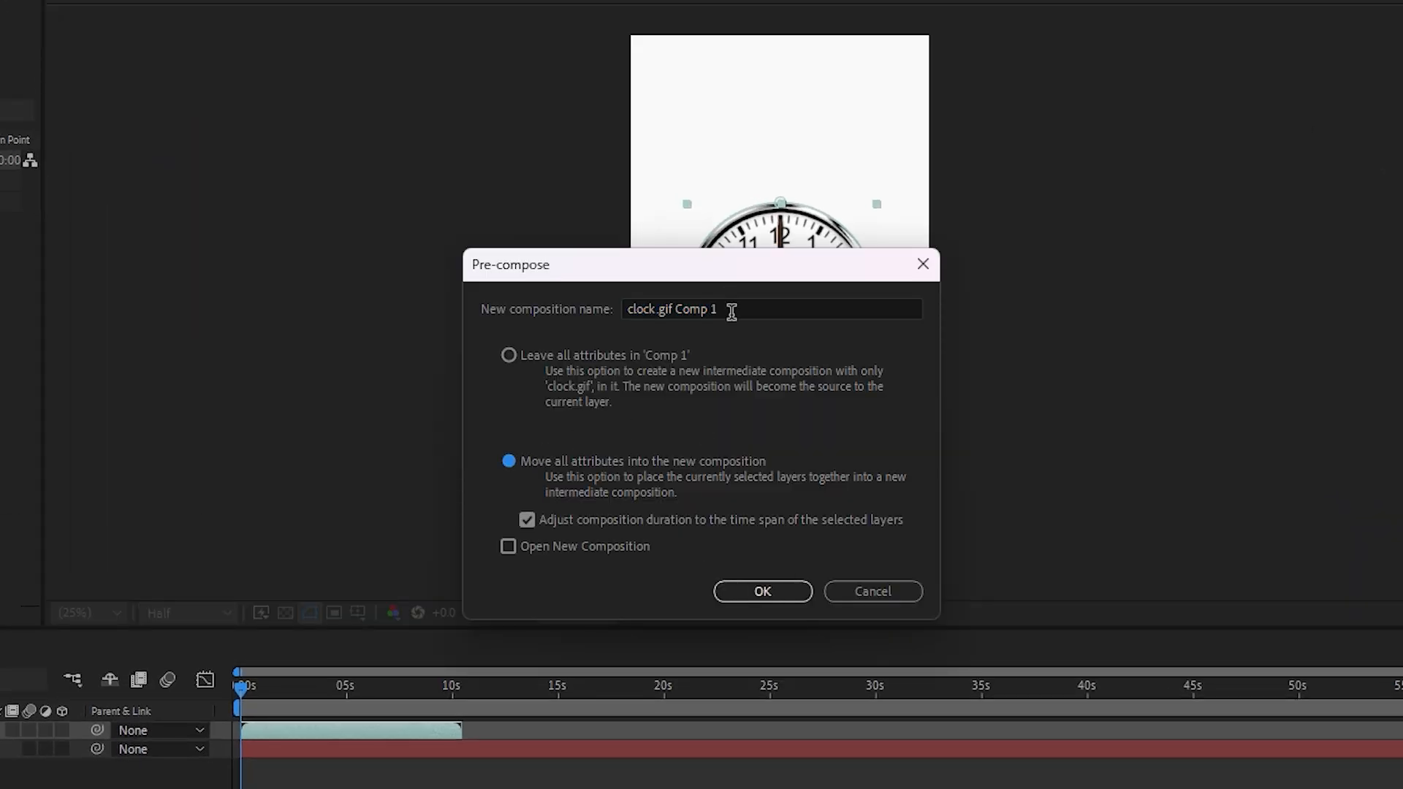
click(760, 591)
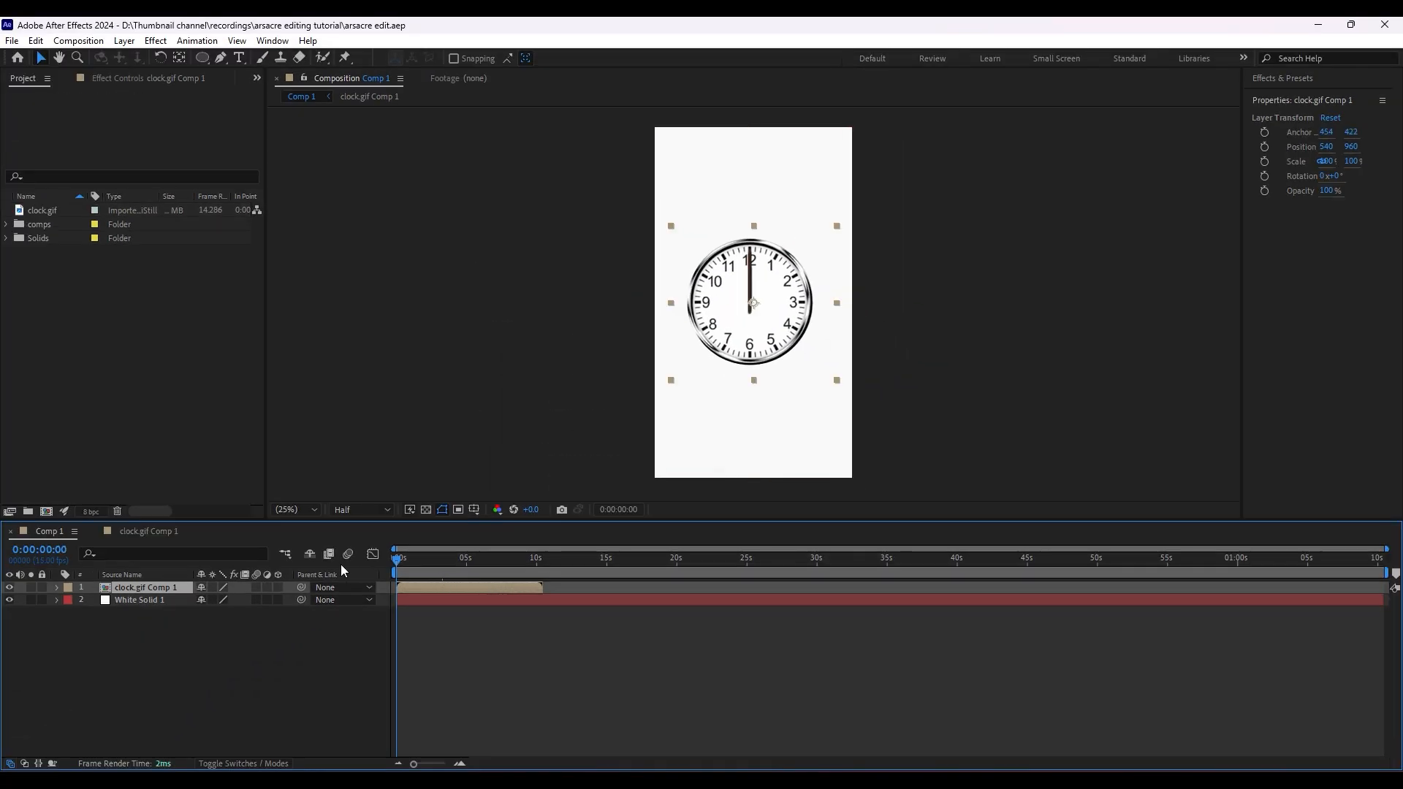
Enable time remapping on the clock.gif Comp 1 layer.
click(445, 579)
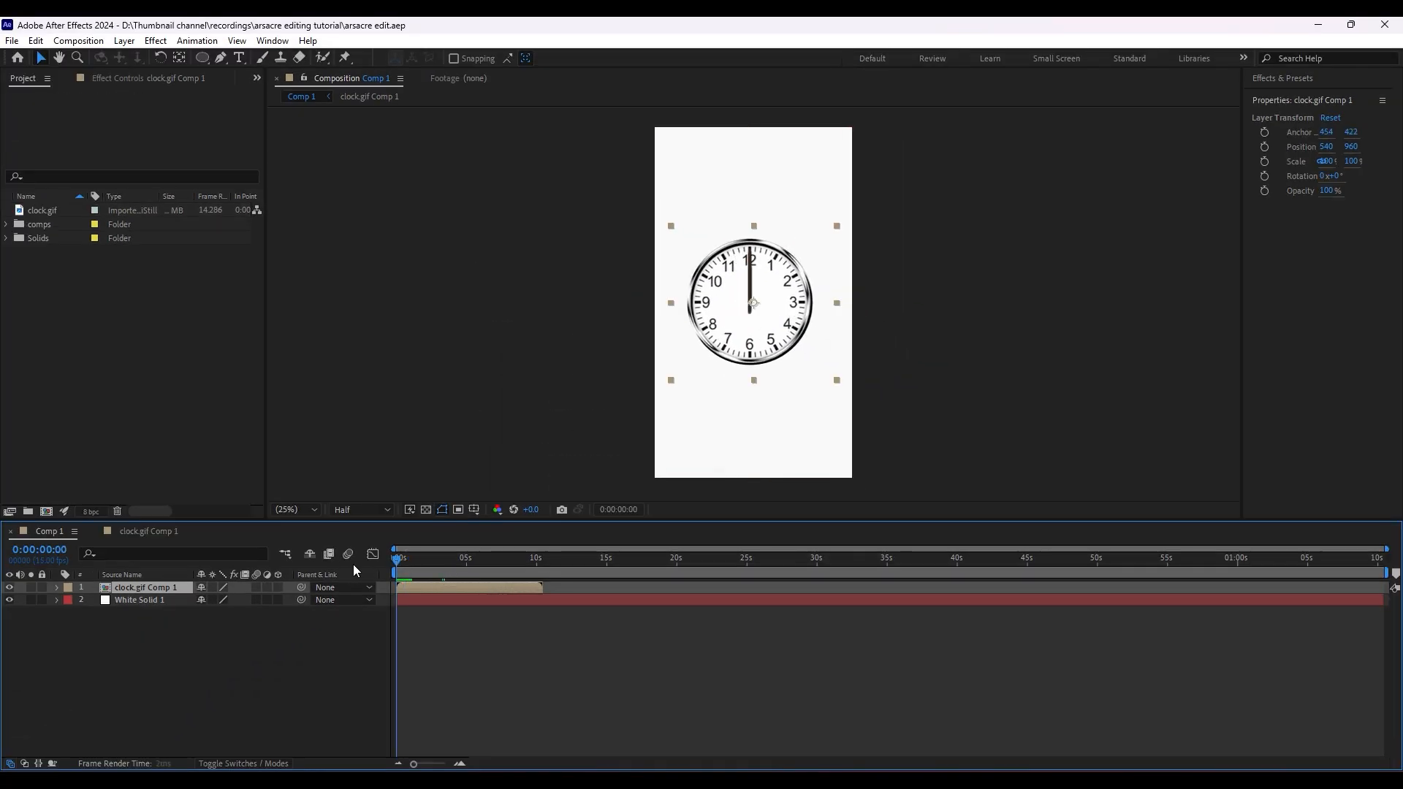
right_click(428, 592)
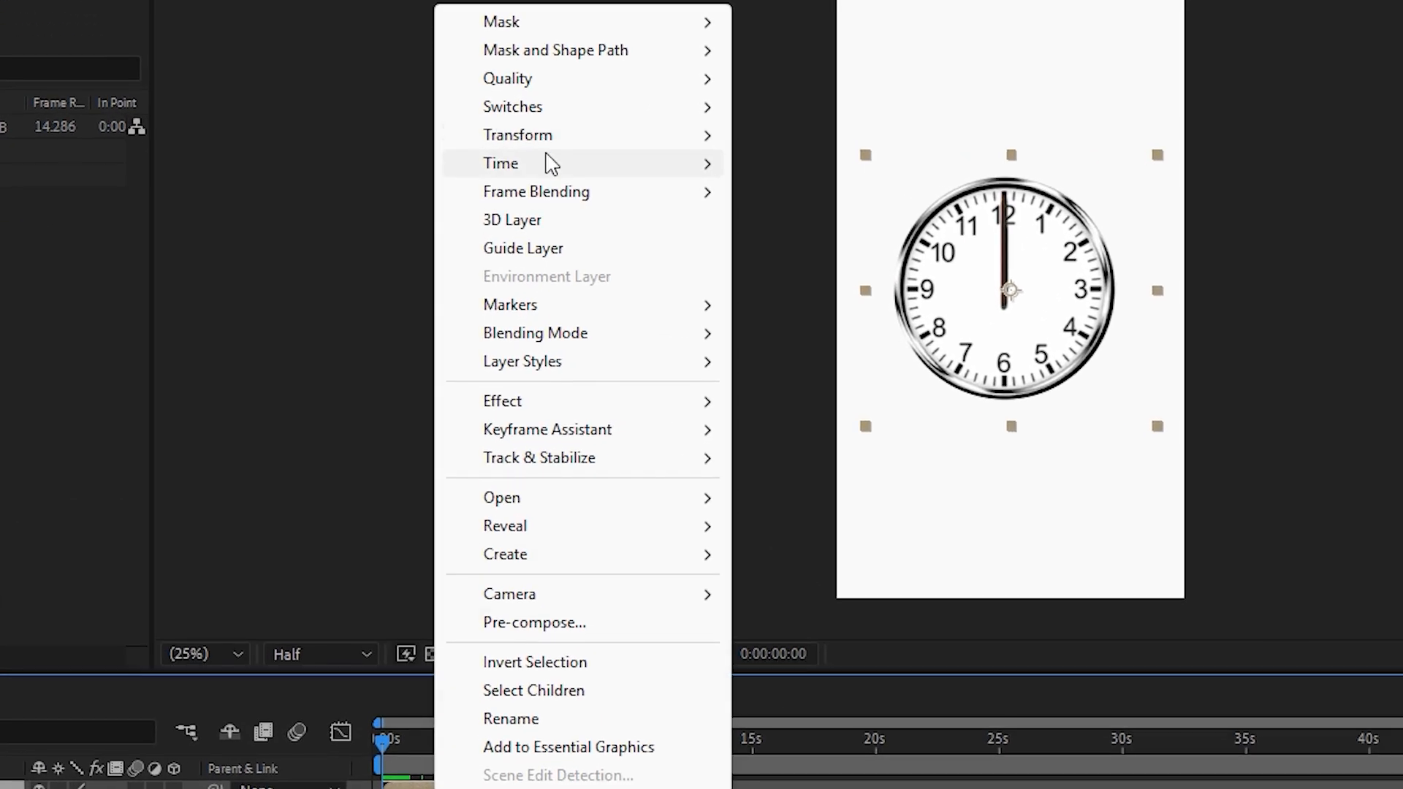
mouse_move(550, 164)
click(811, 160)
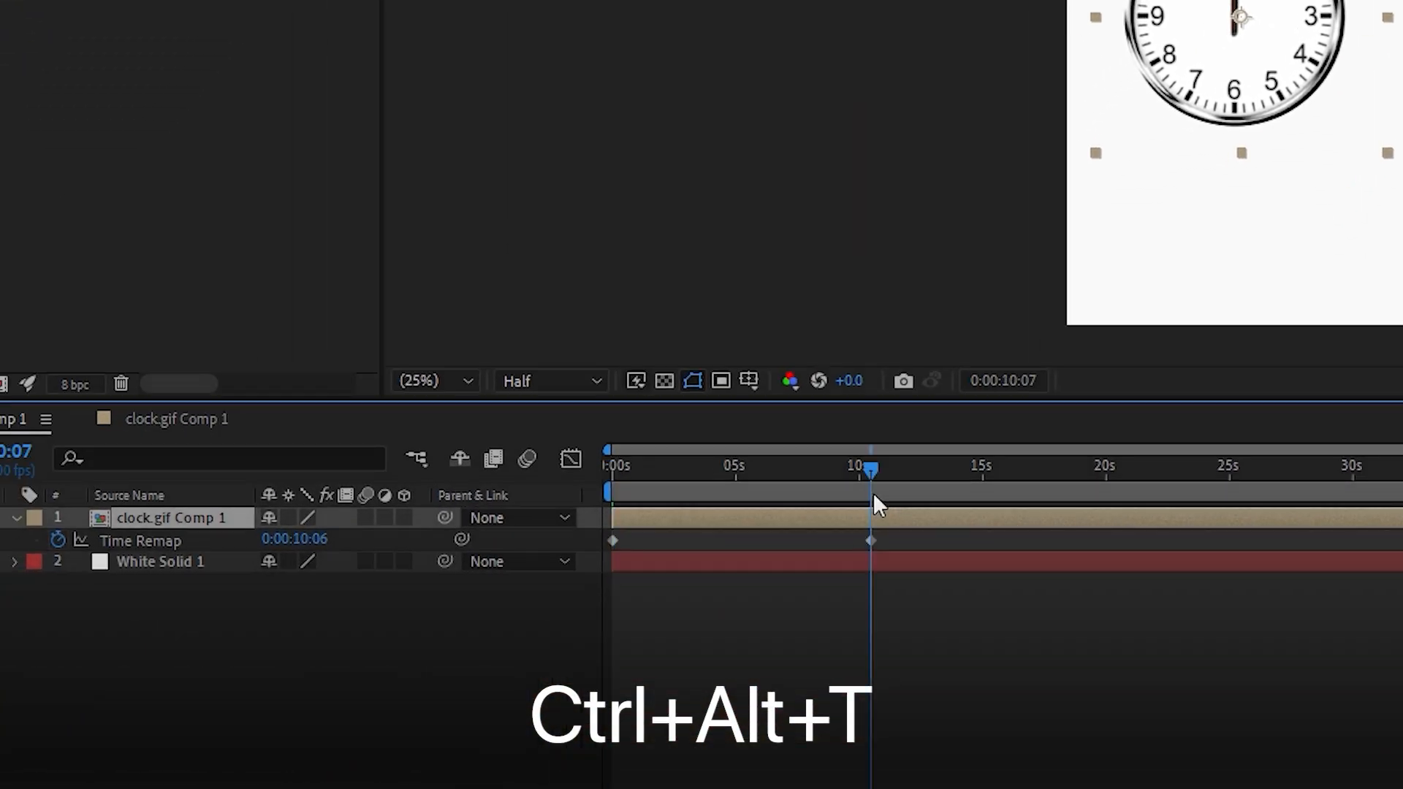
Add a Time Remap keyframe at 0:00:10:06, one frame before the clock layer's end keyframe.
key(Page_Up)
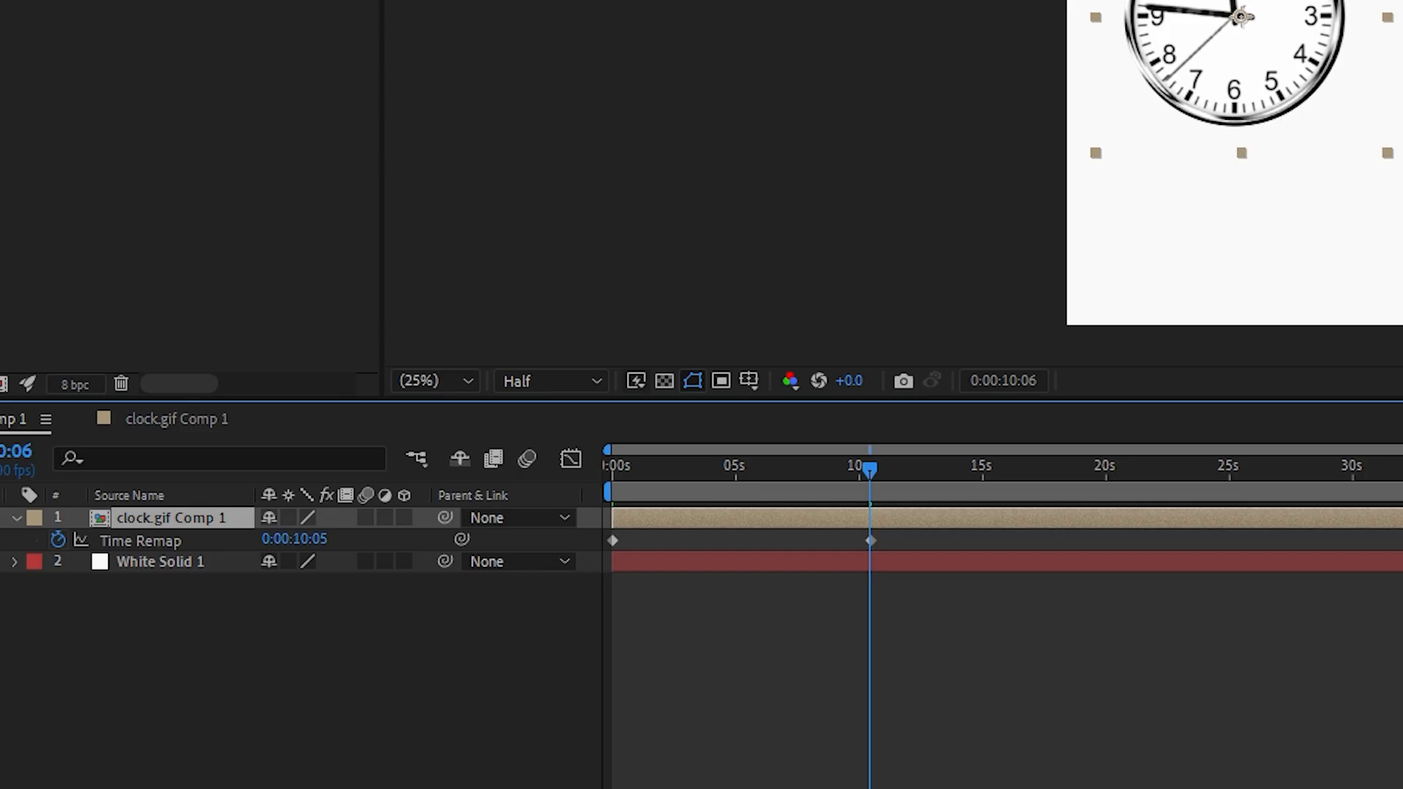
key(equal)
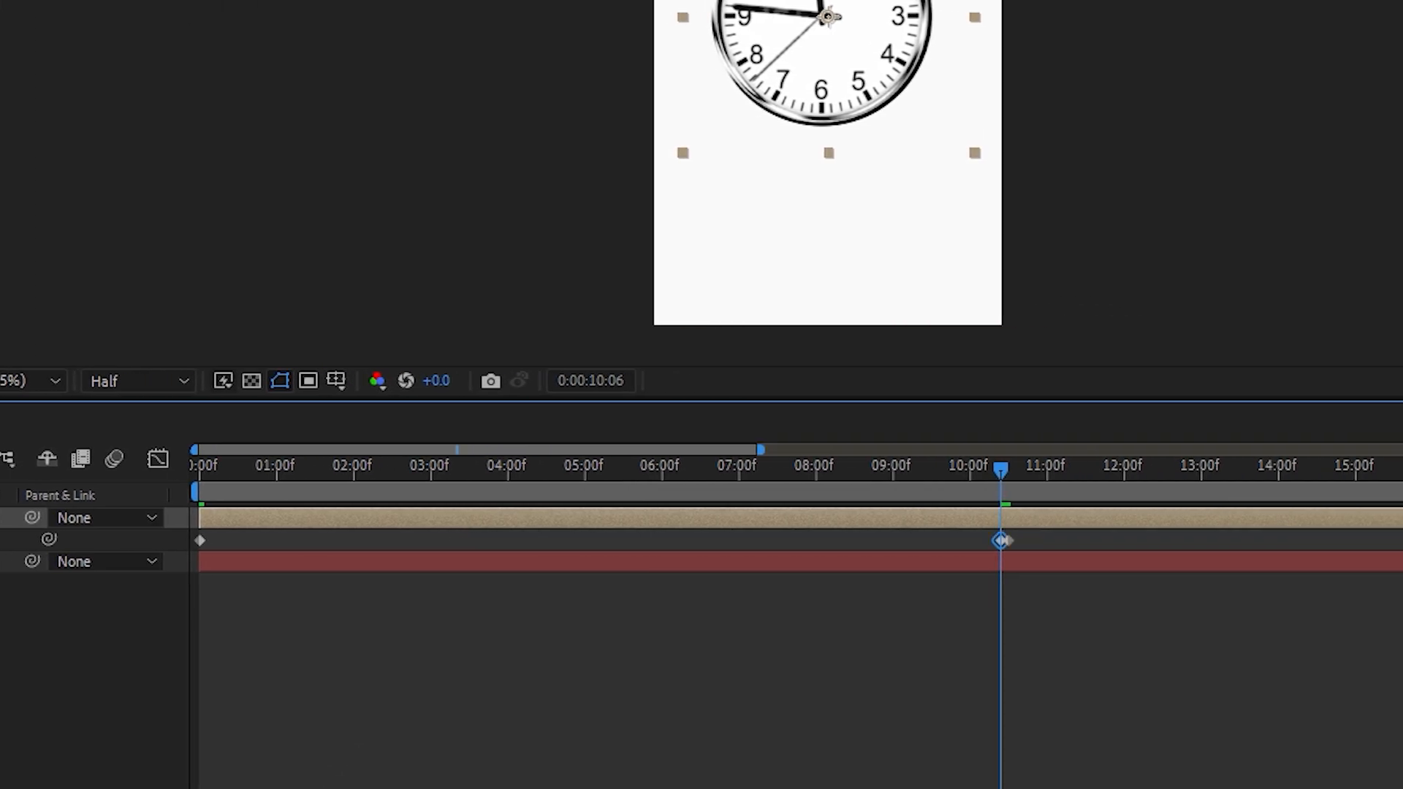
key(semicolon)
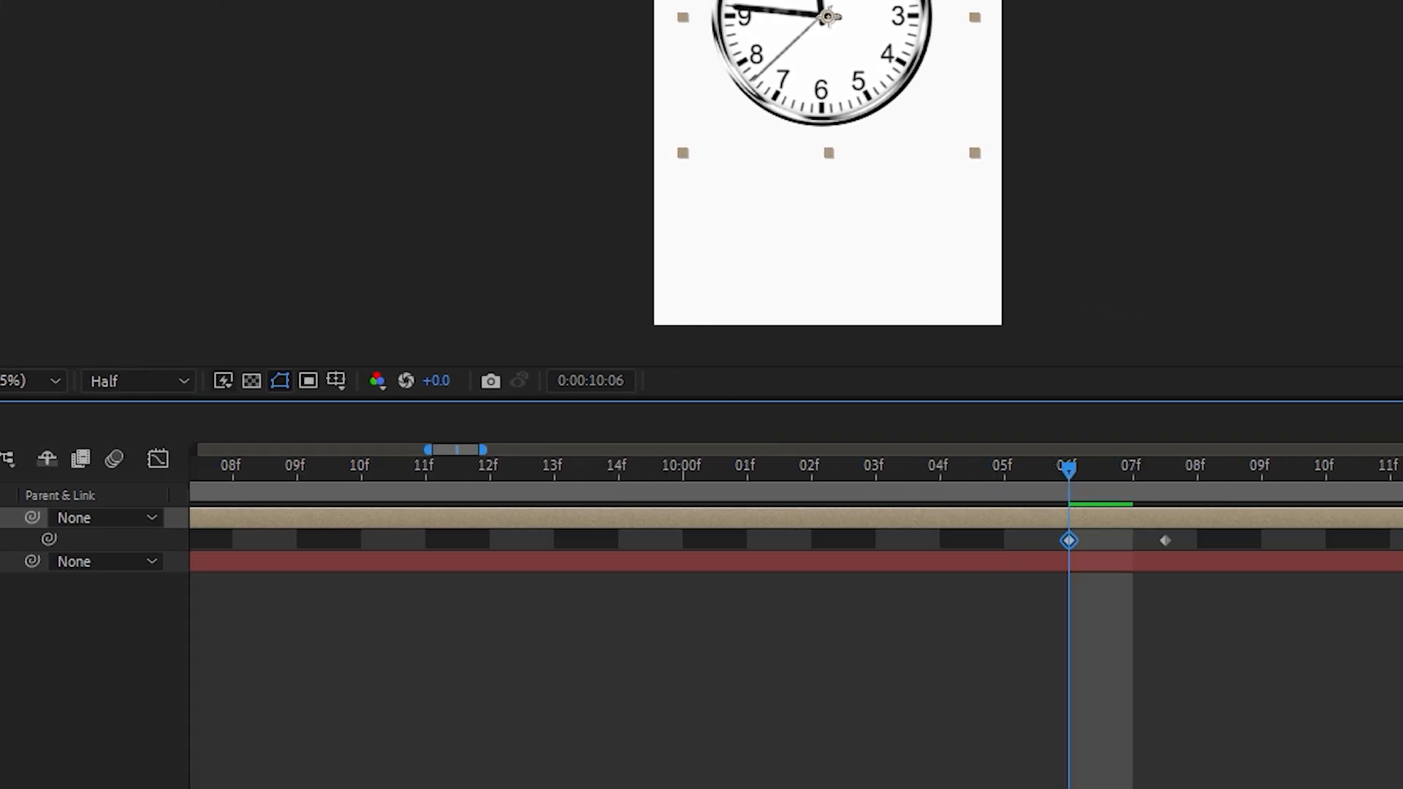
Set the value of the clock layer's last Time Remap keyframe to 0.
double_click(1166, 540)
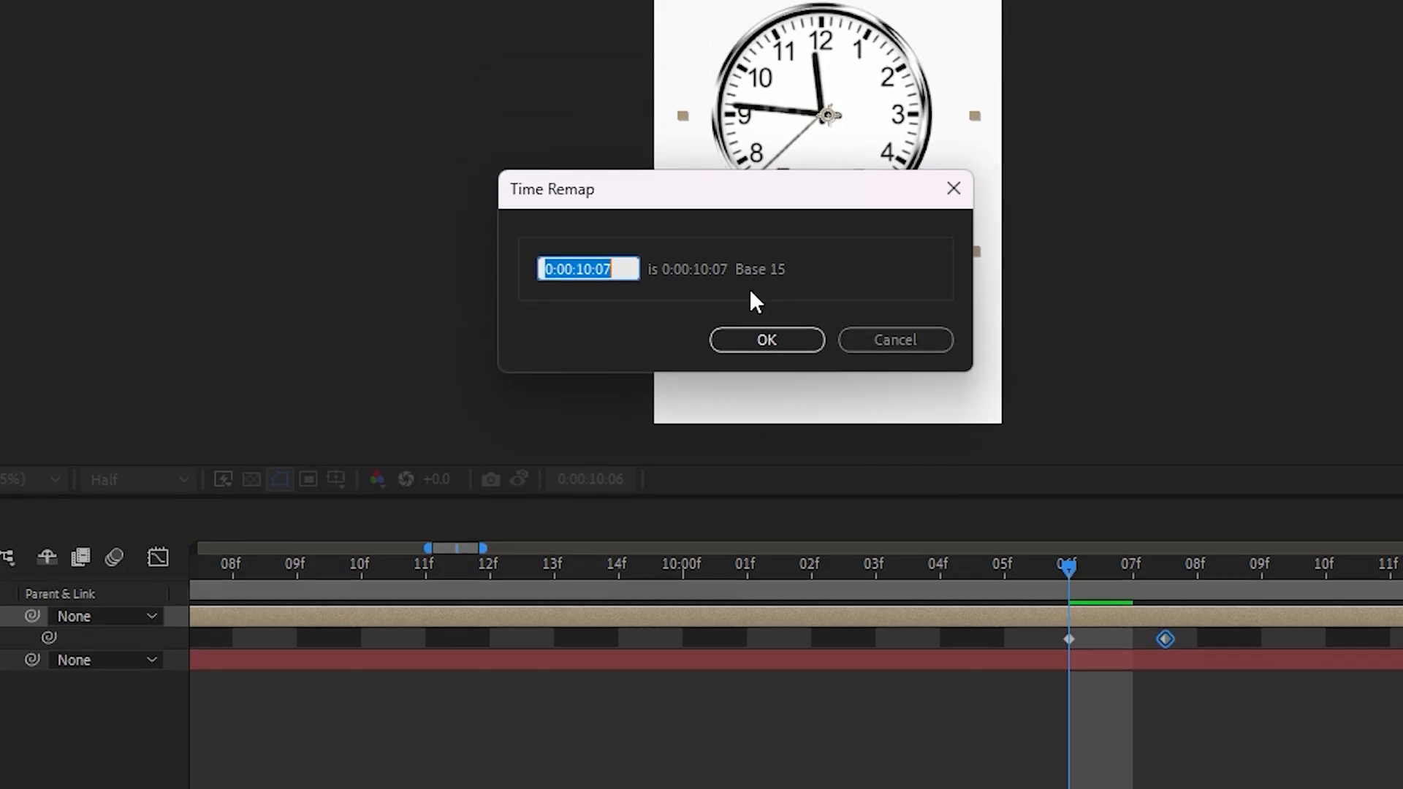
text(0)
key(Return)
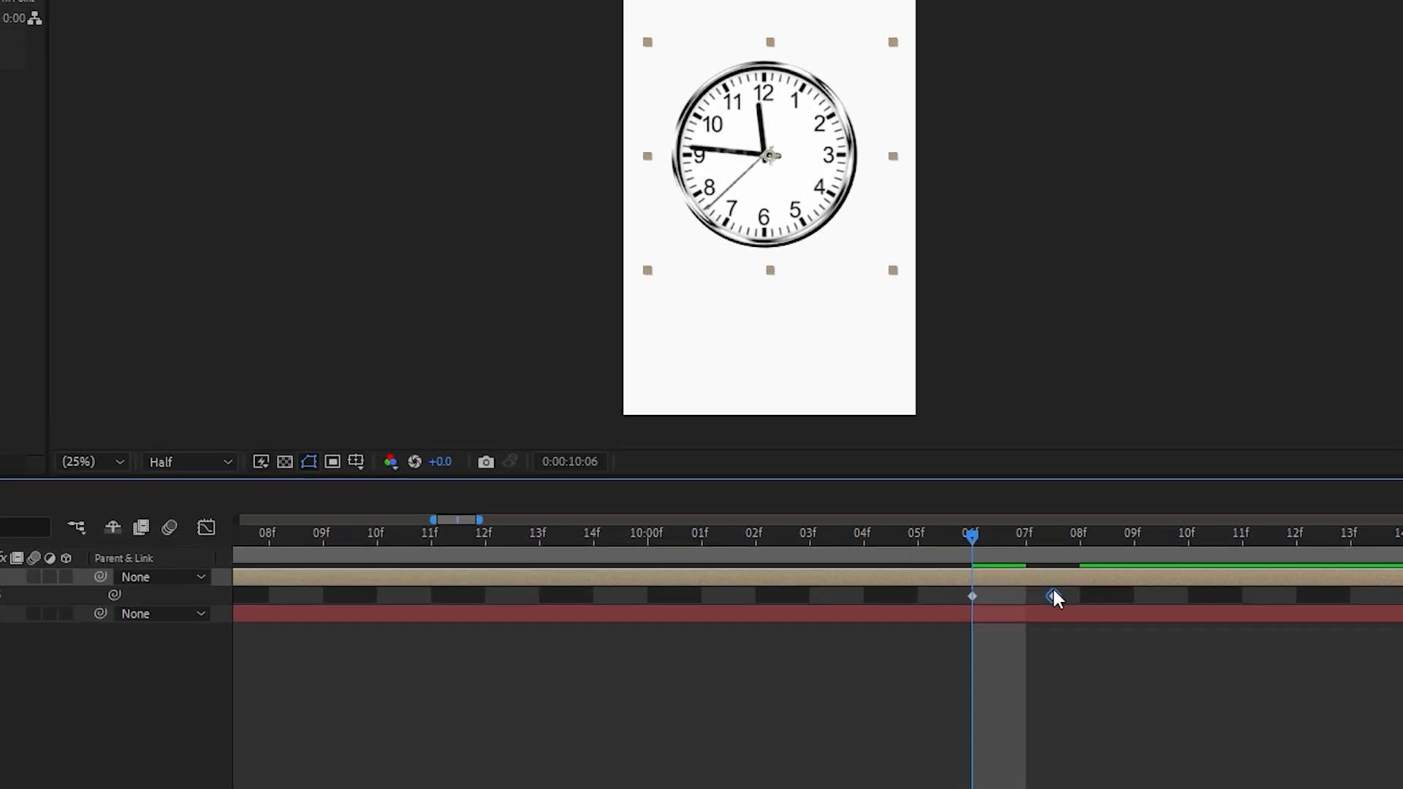
key(semicolon)
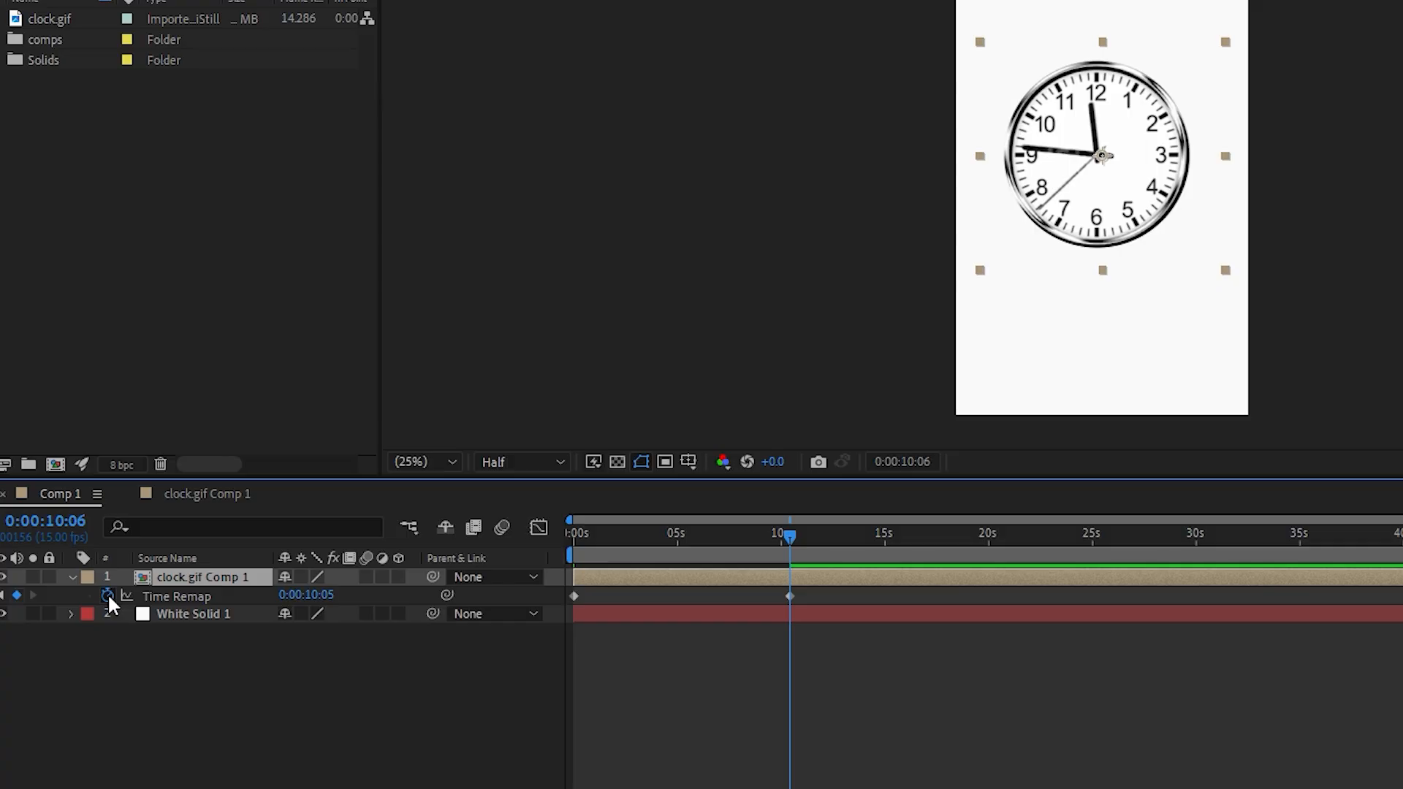
Add the expression loopOut(type = "cycle", numKeyframes = 0) to the clock layer's Time Remap property.
alt+click(108, 596)
click(358, 613)
mouse_move(446, 485)
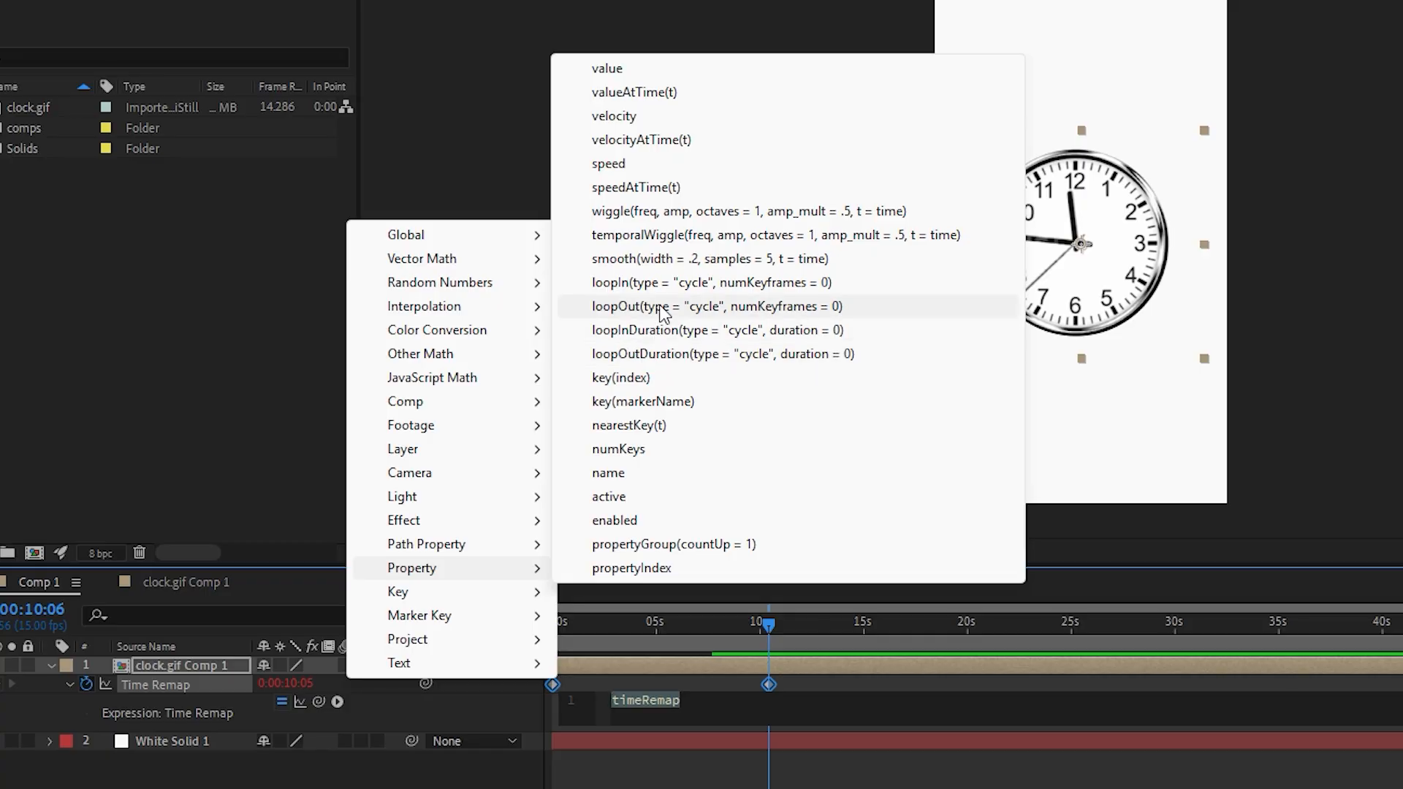
click(669, 307)
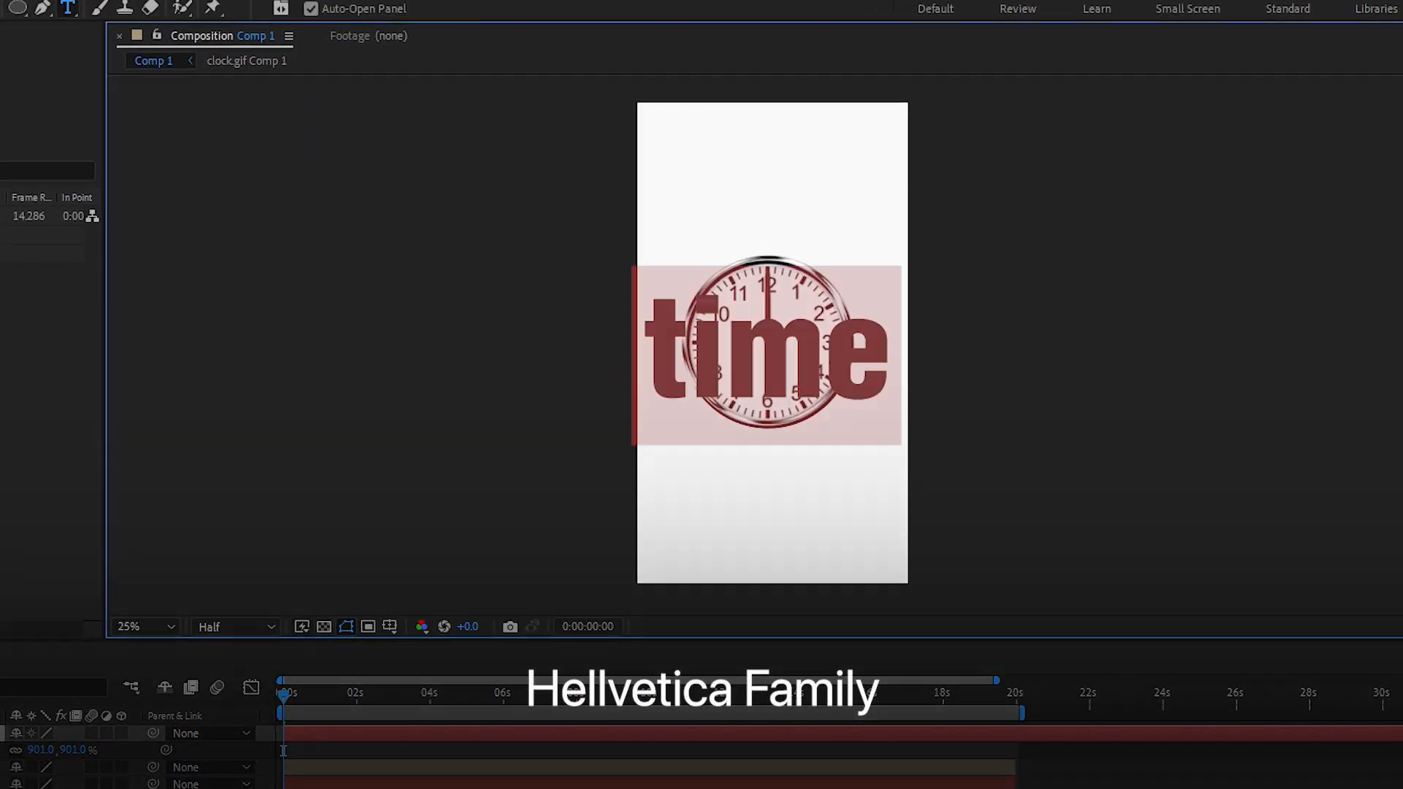
Finish the Helvetica "time" text layer and give the clock precomp a 3D depth setup controlled by a null.
click(1278, 338)
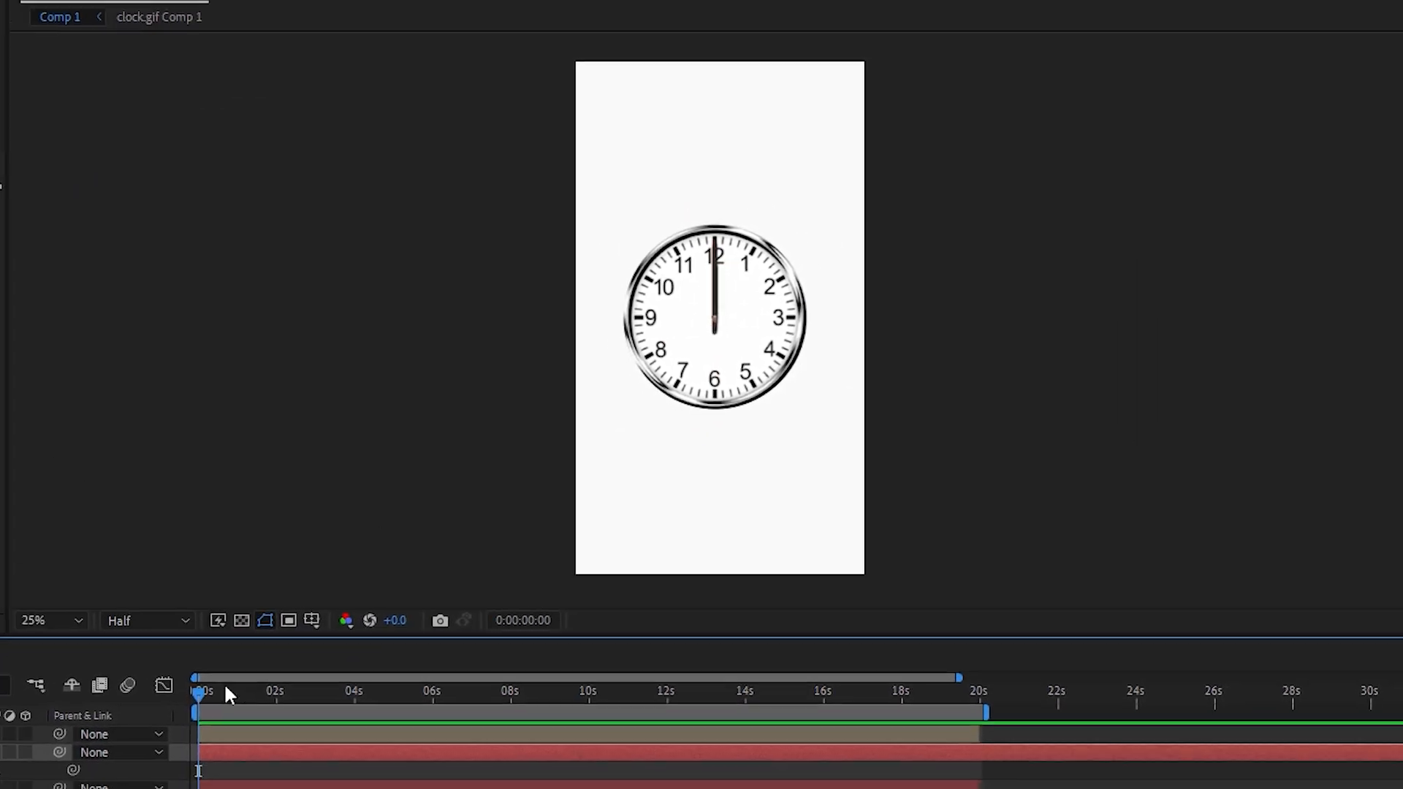
click(220, 756)
click(189, 6)
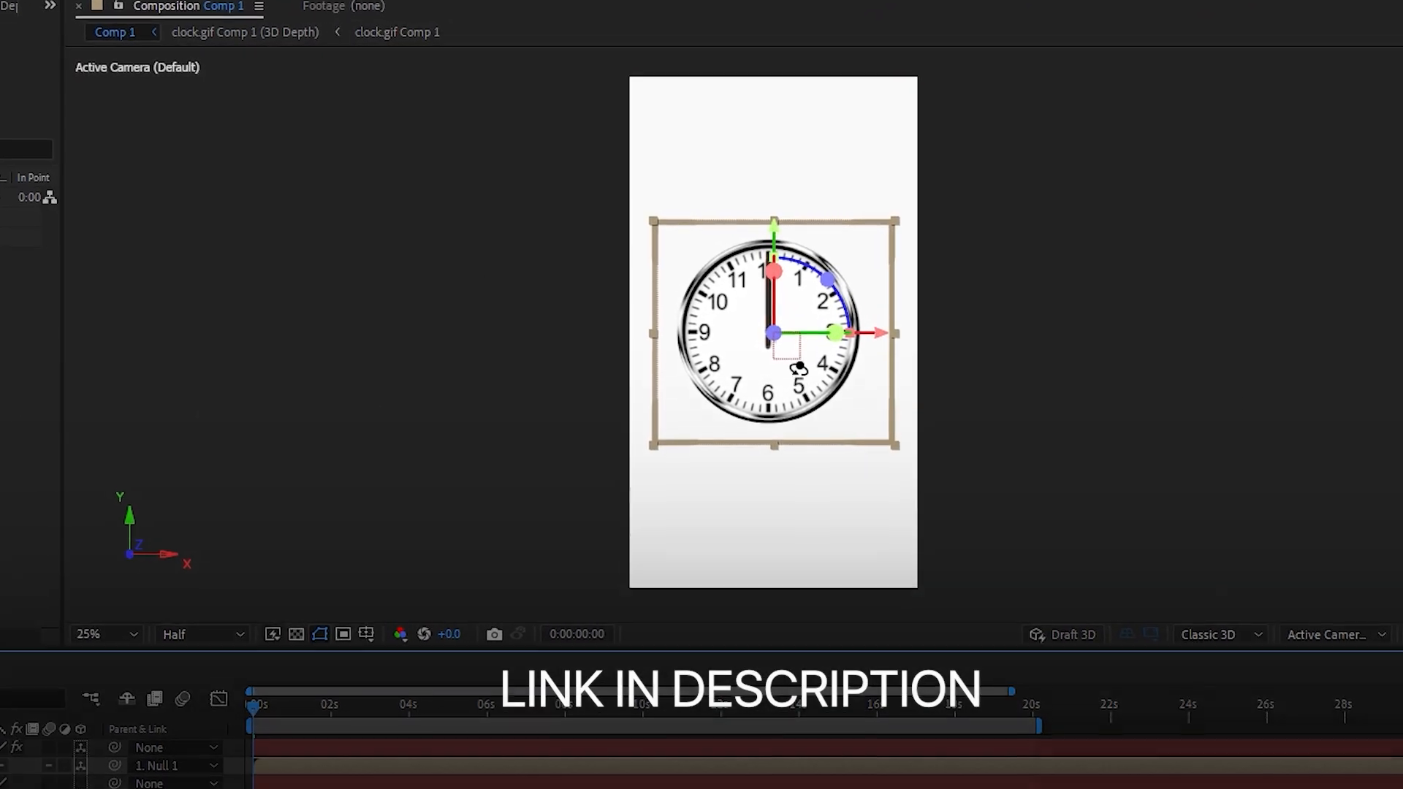
Tilt the 3D clock to Y orientation 323°, X rotation -18°, Y rotation -7° and Z rotation -1°, and save the project.
drag(799, 368, 695, 371)
key(ctrl+z)
click(628, 787)
click(250, 767)
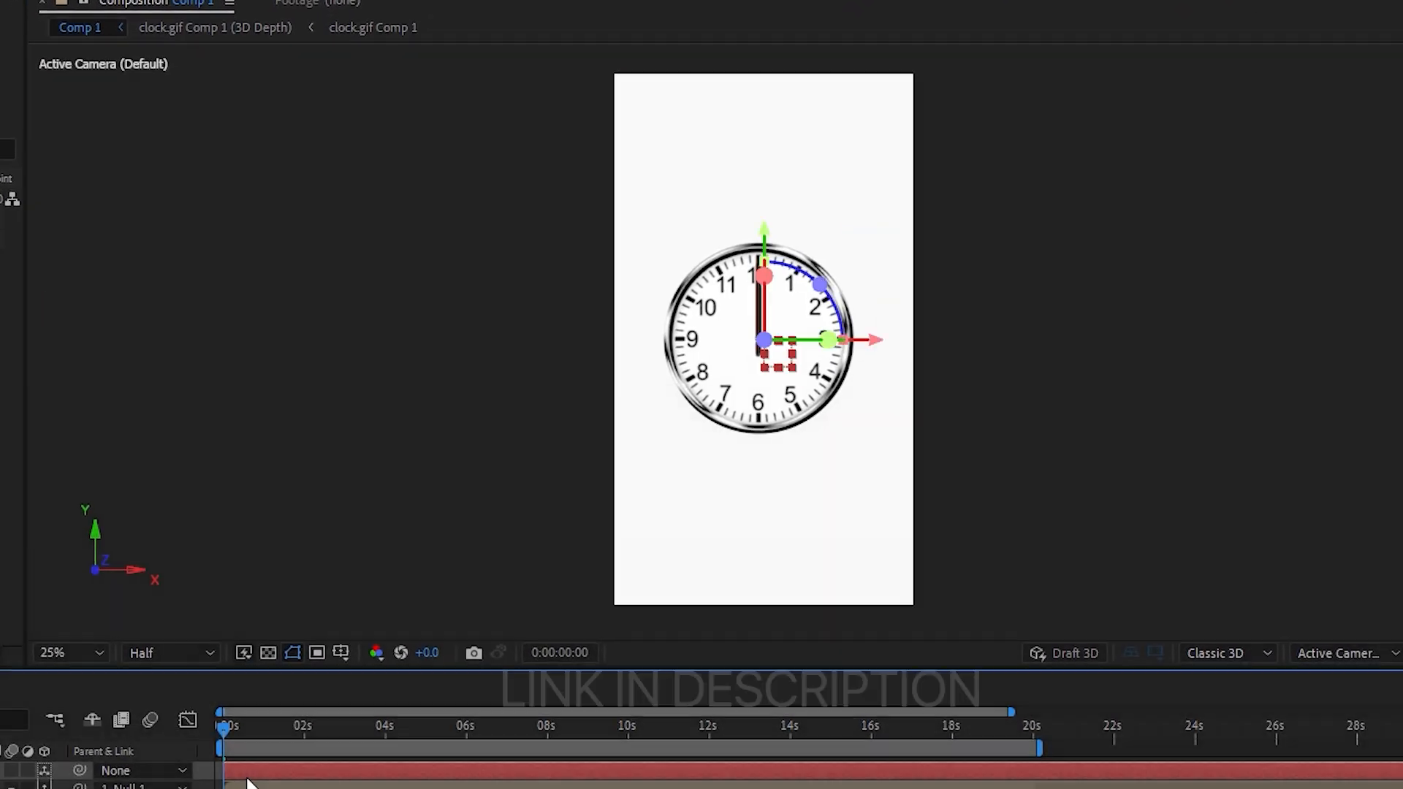
click(251, 784)
key(p)
key(shift+r)
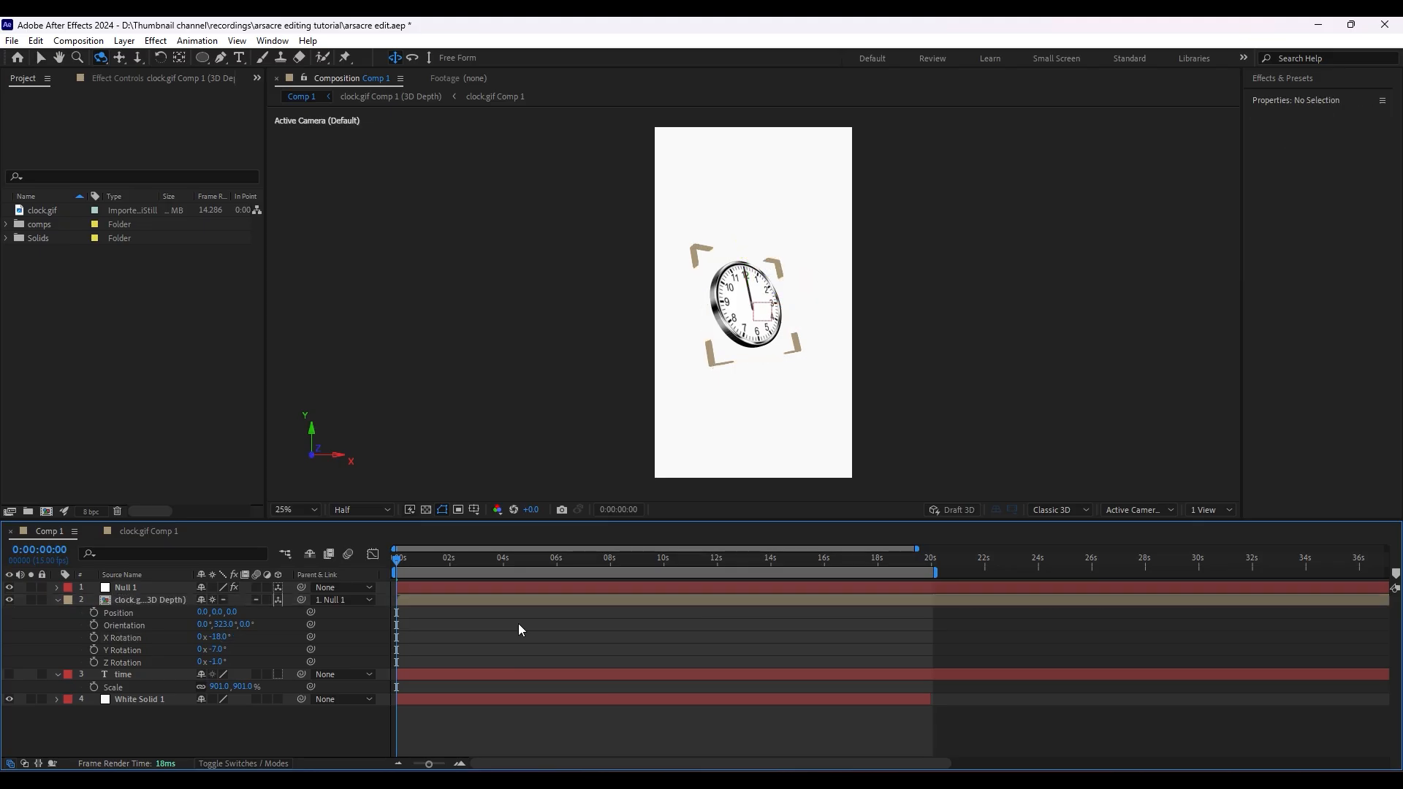
click(520, 630)
key(ctrl+s)
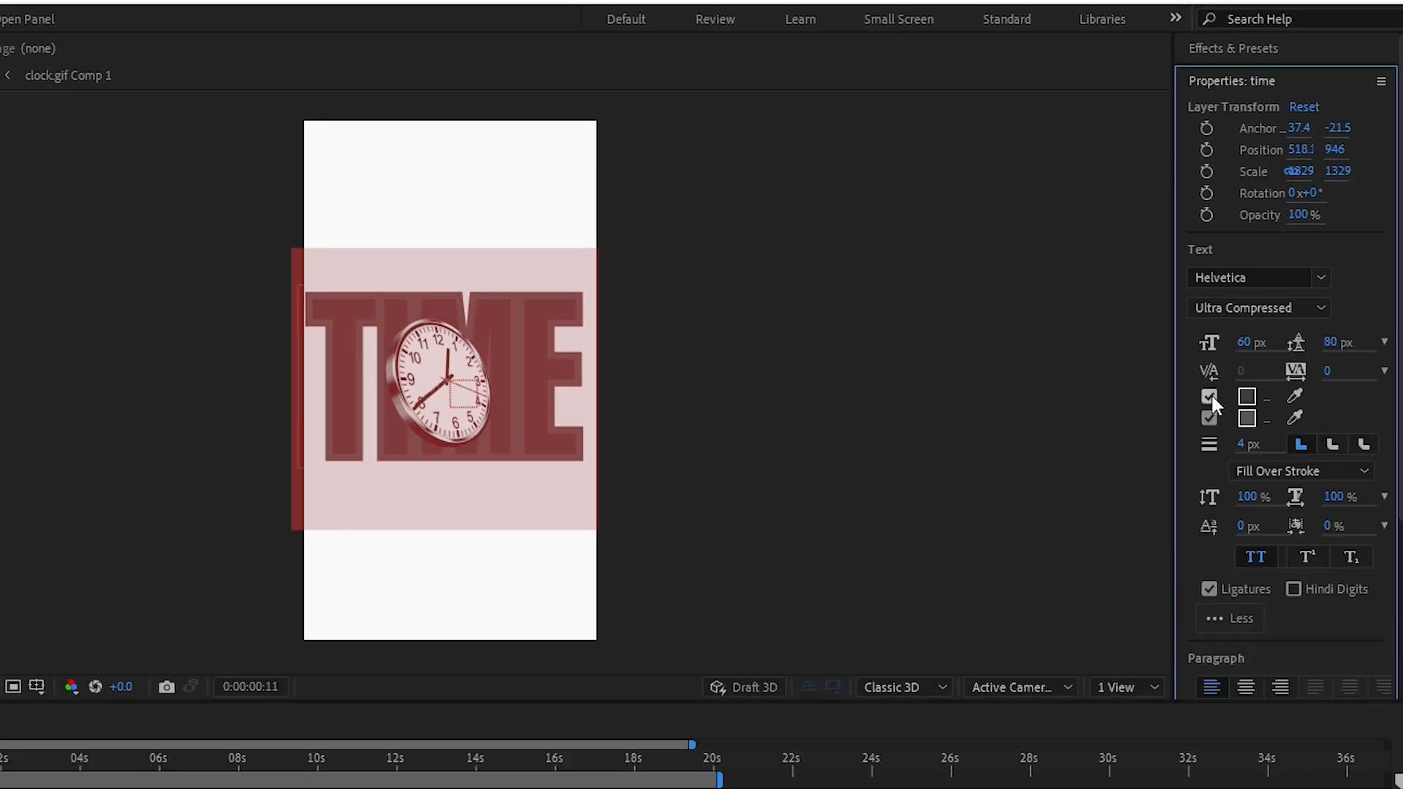
Turn the TIME text into an outline with no fill and a dark grey 545454 stroke.
click(1247, 417)
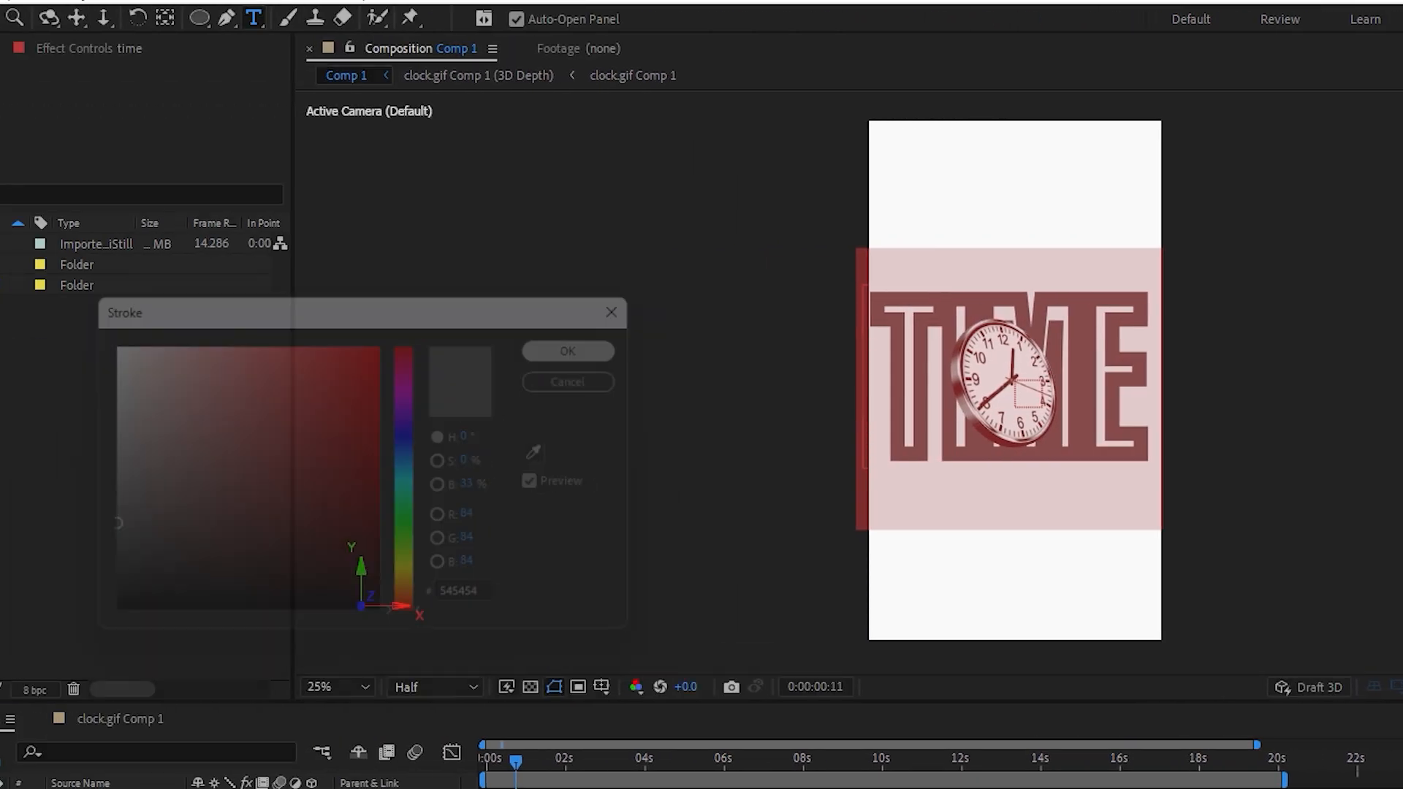
mouse_move(1402, 421)
mouse_down()
mouse_move(1389, 421)
mouse_move(1388, 370)
mouse_up()
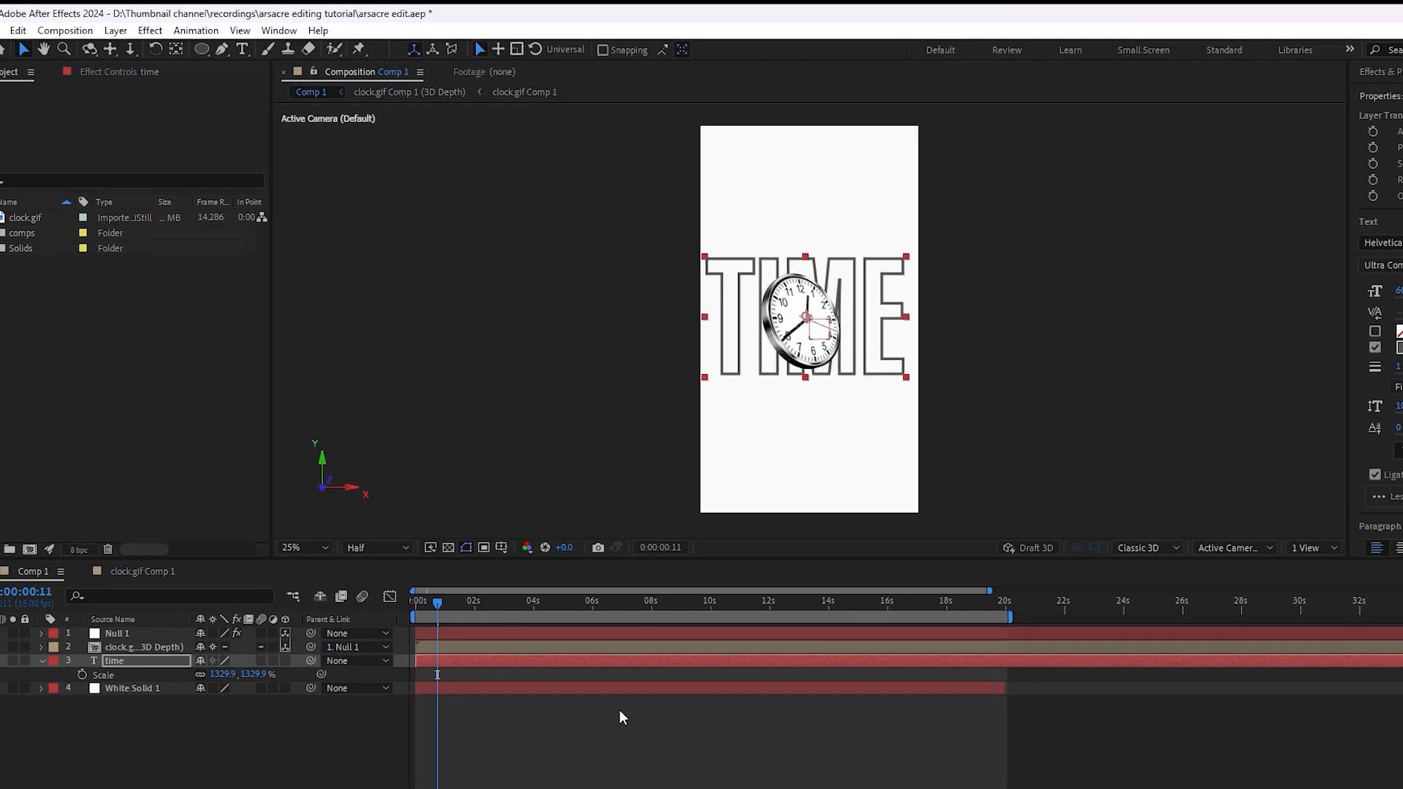
click(642, 749)
Add a text layer reading "waits for no one" below the TIME text.
click(689, 385)
text(waits)
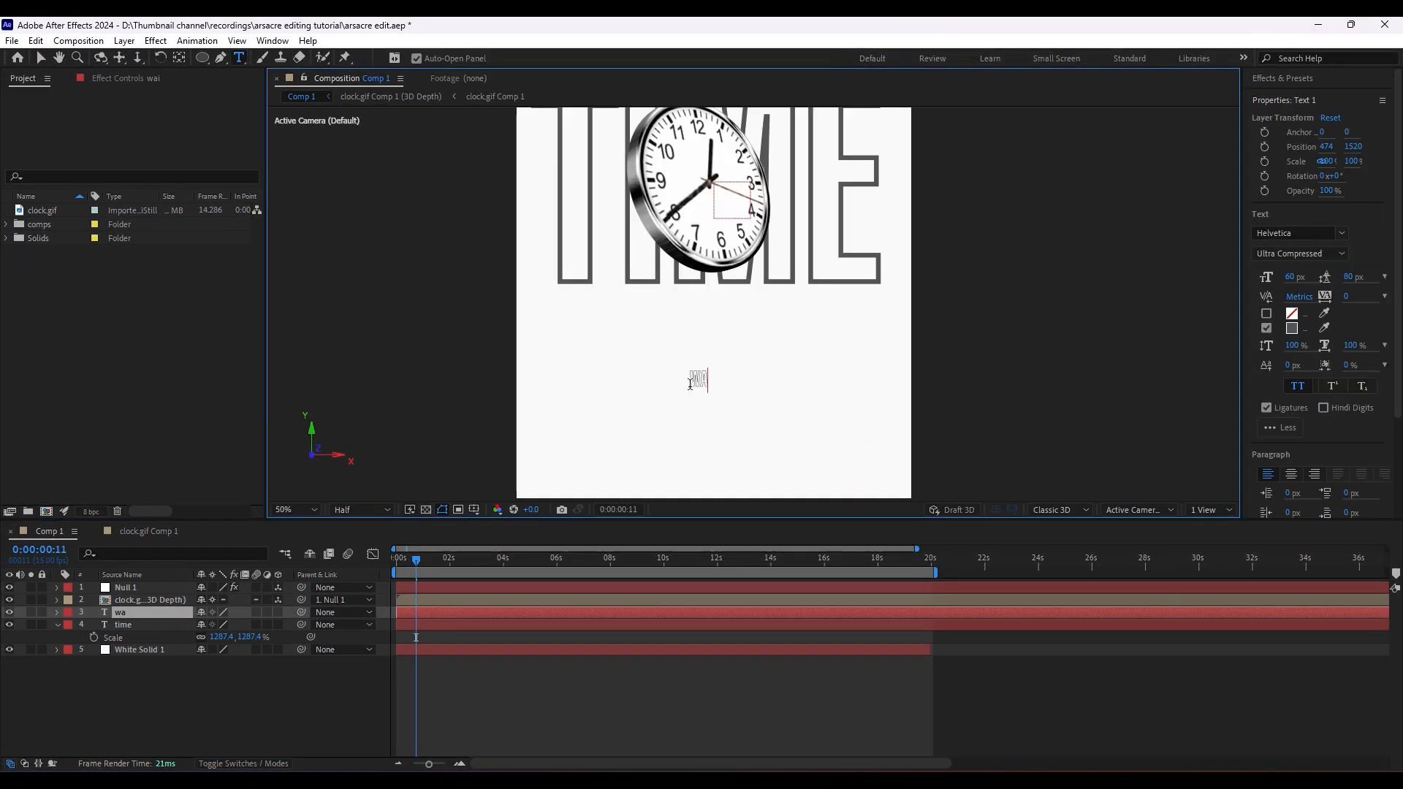
key(ctrl+a)
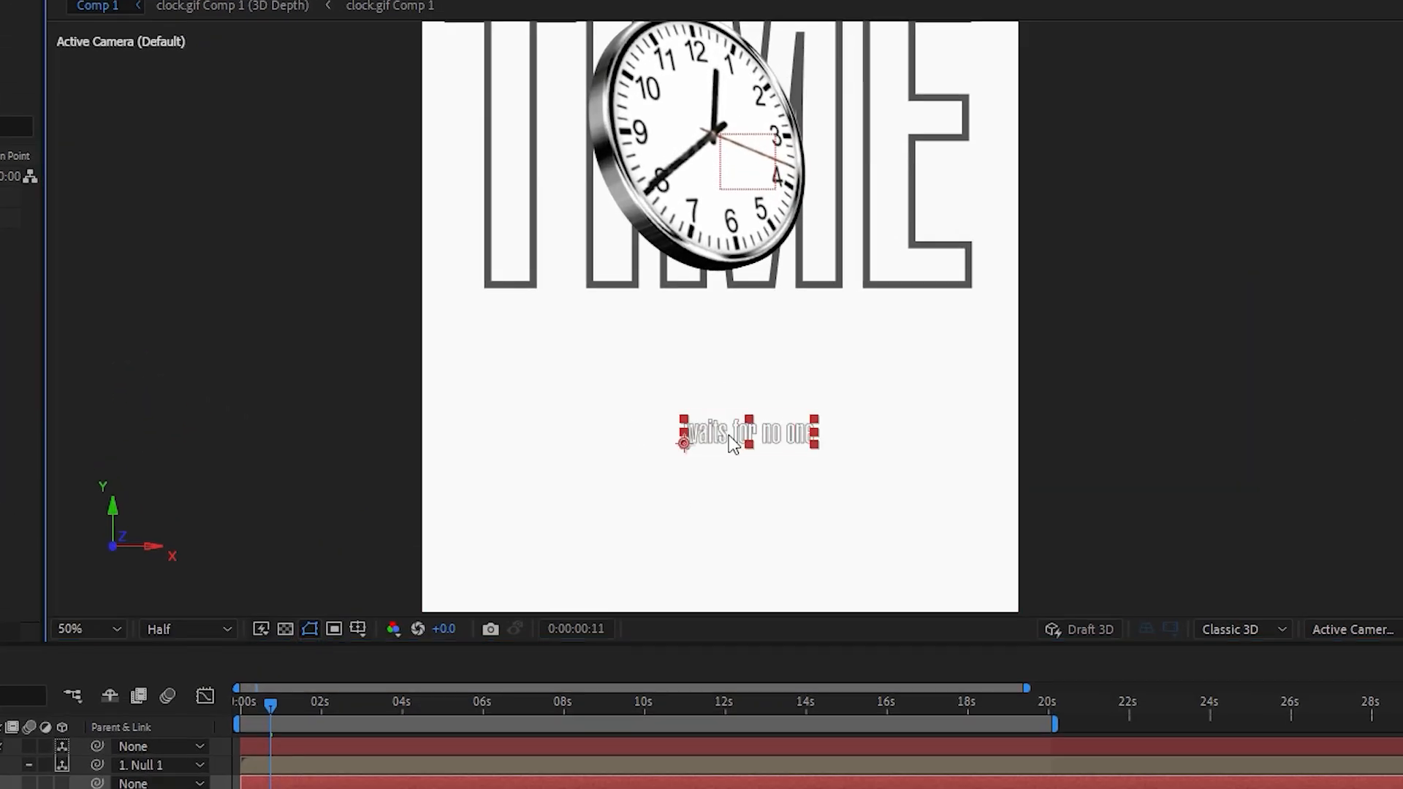
Set "waits" and "no one" to heavy oblique Helvetica styles and "for" to an upright heavy style.
click(1250, 296)
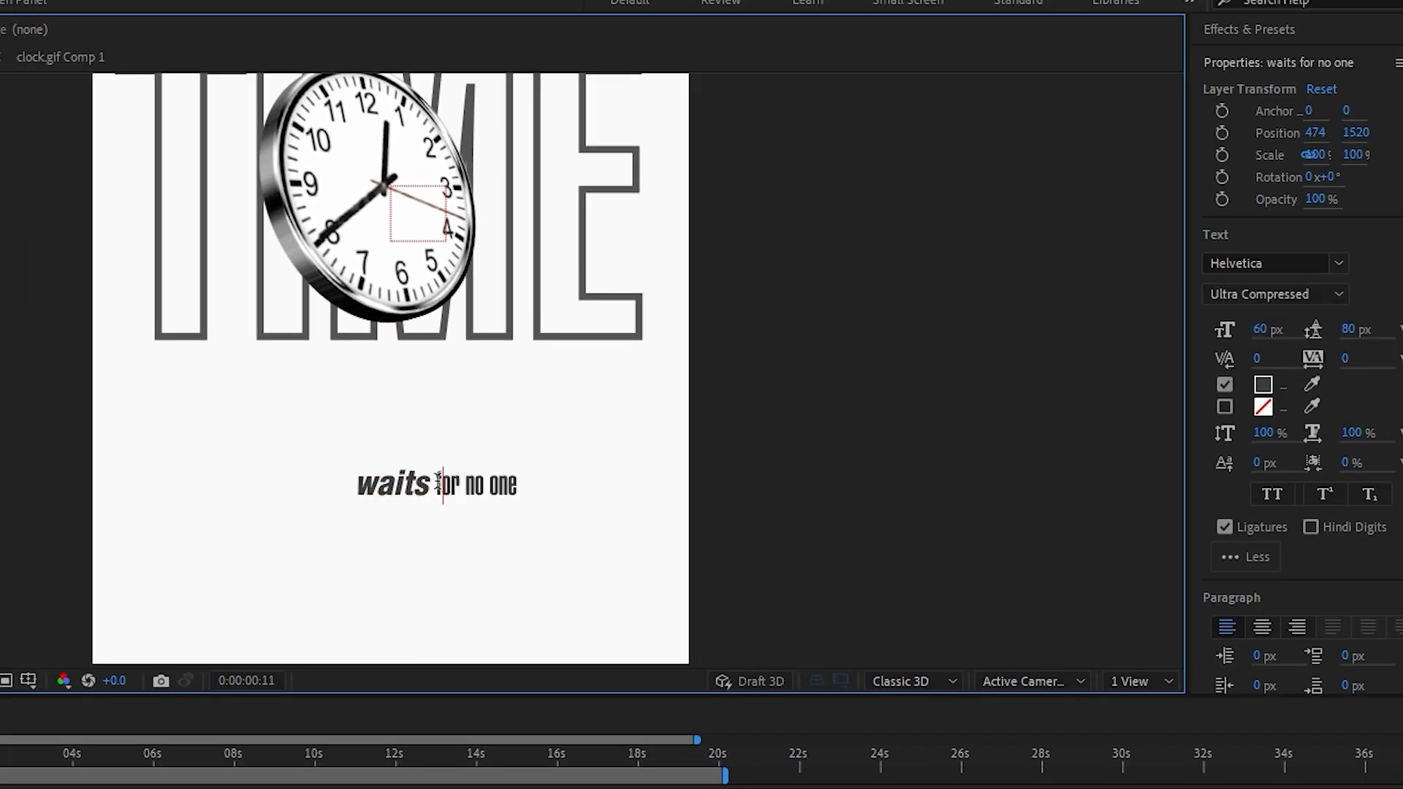
click(1250, 294)
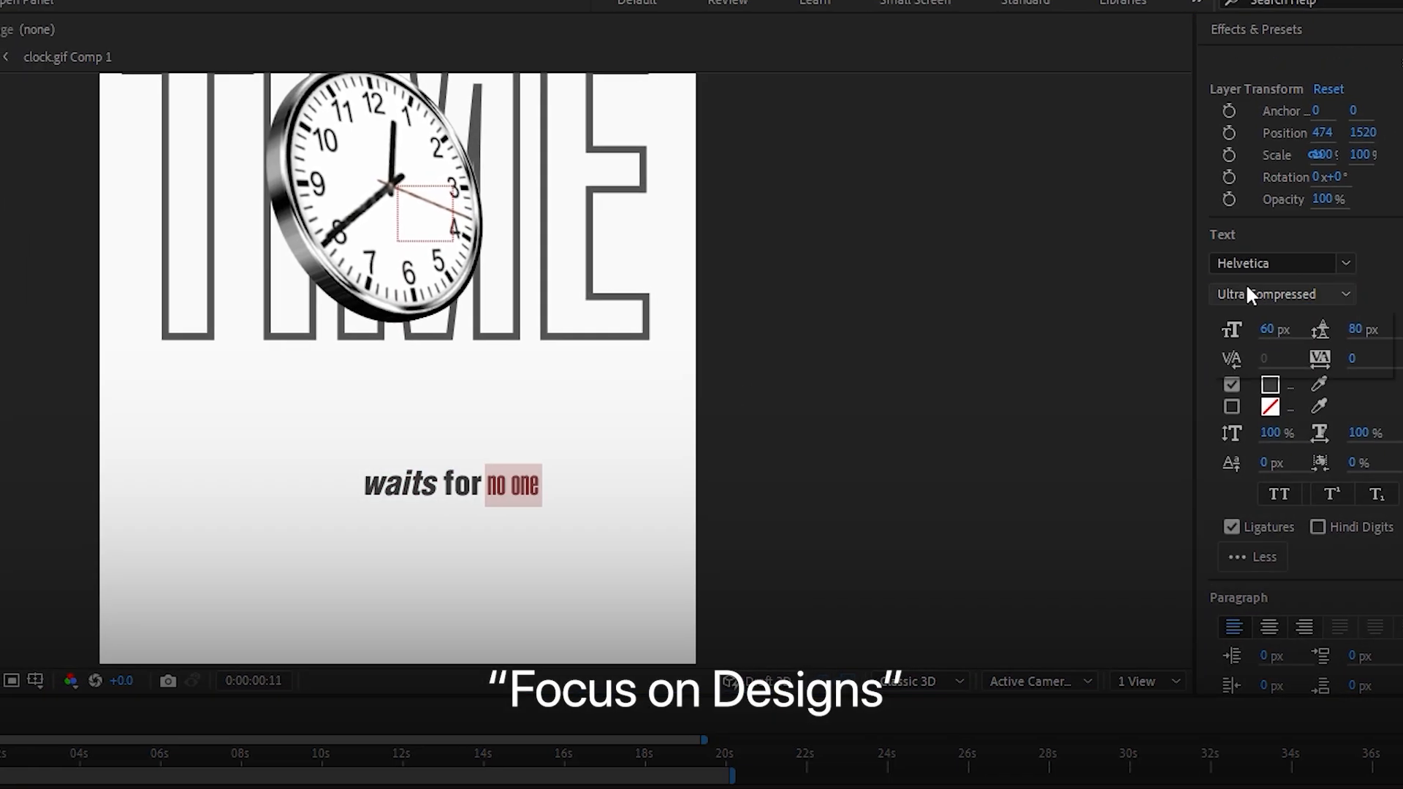
click(1245, 293)
Break the phrase onto a second line before "no one" and reduce the leading to 45 px.
click(501, 484)
key(Return)
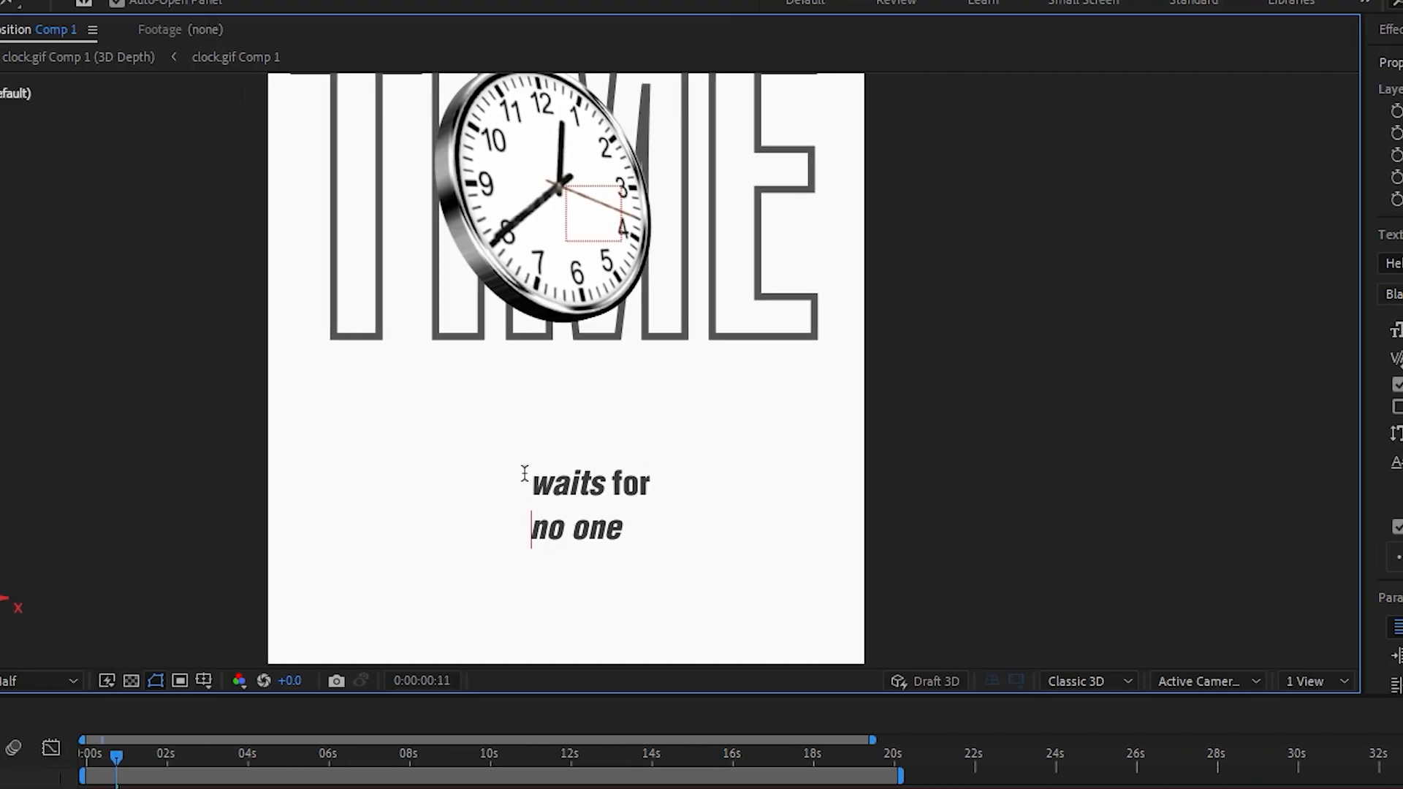
drag(372, 478, 475, 528)
drag(1371, 330, 1344, 341)
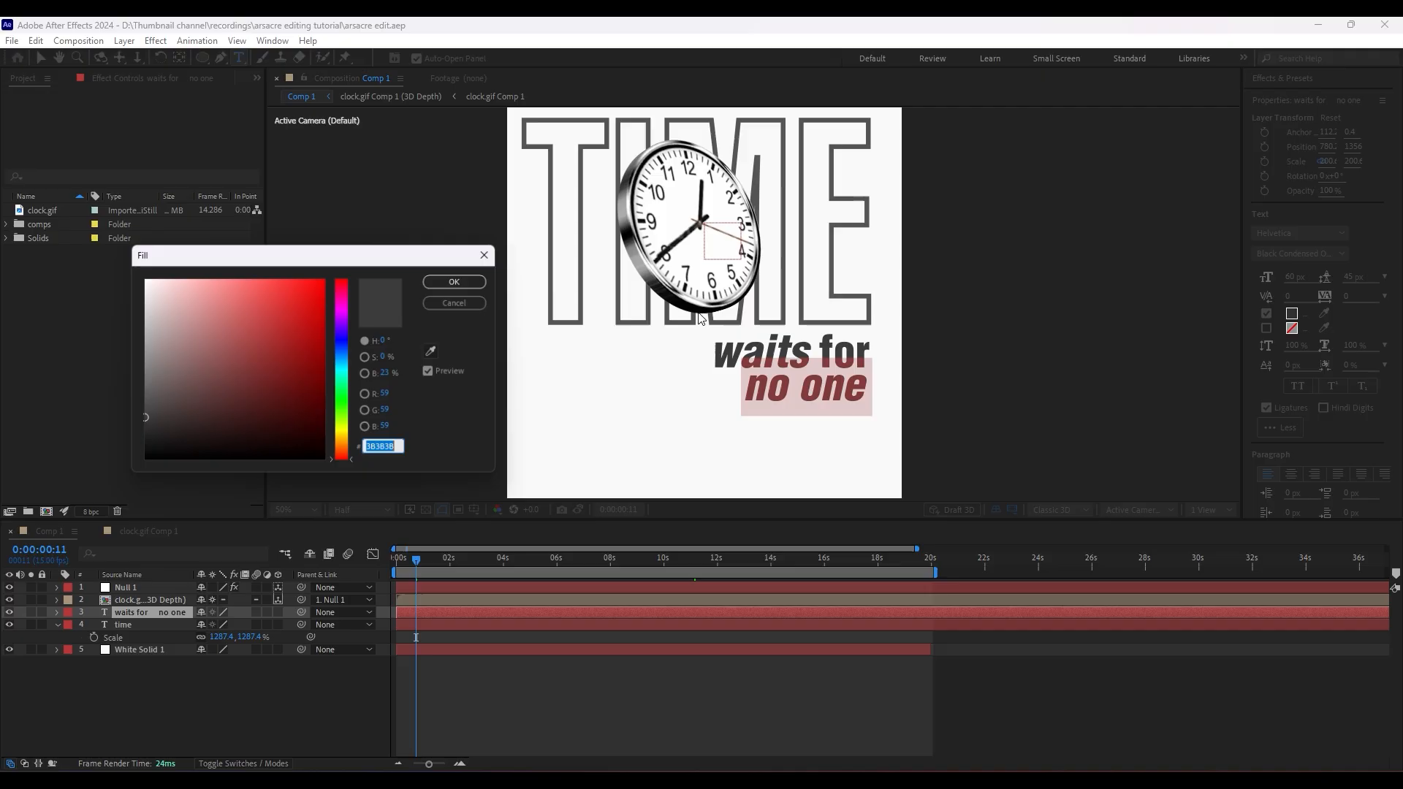
Color the words "no one" red and make the word "for" smaller.
key(Escape)
drag(817, 355, 872, 354)
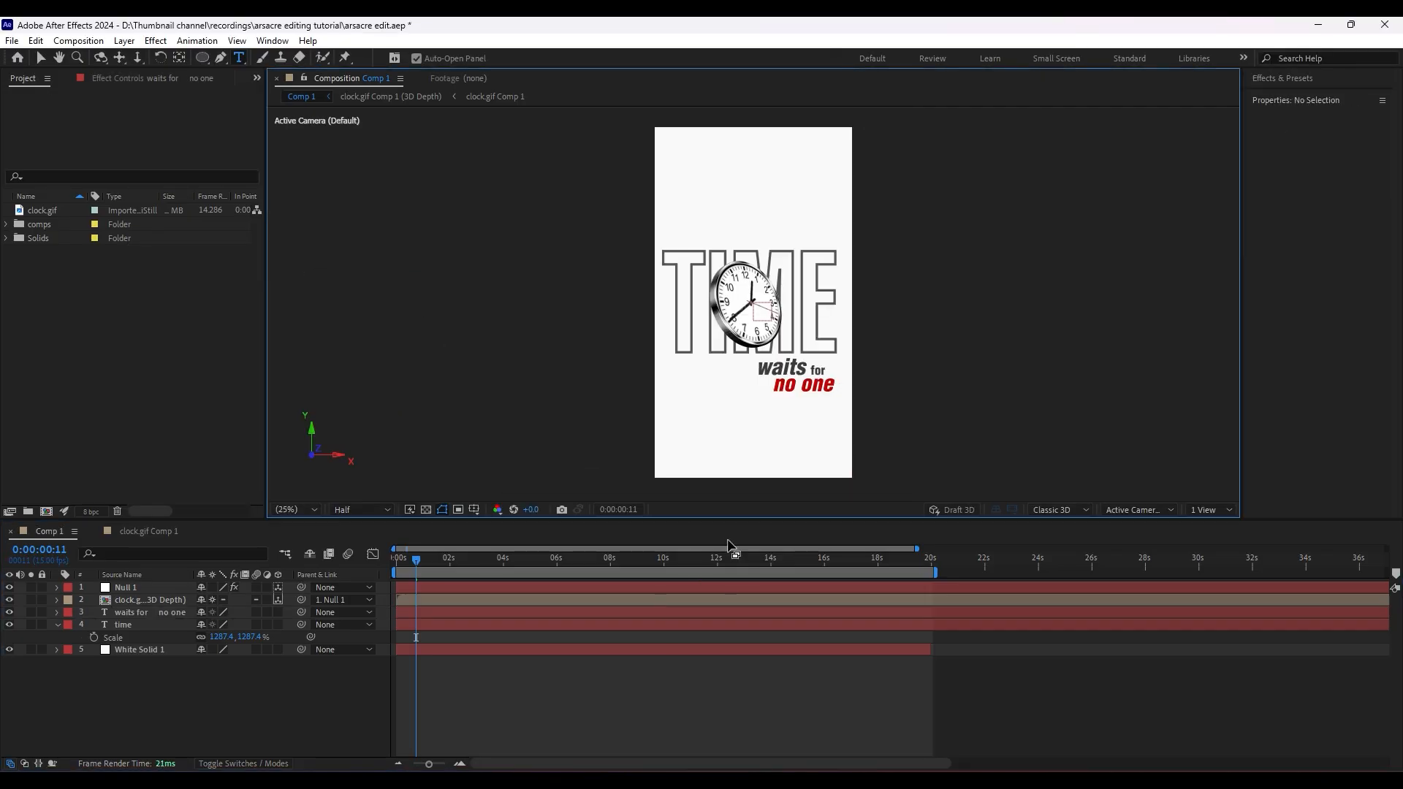
Add a one-node camera with a focal length of 88.89 mm to the composition.
click(460, 764)
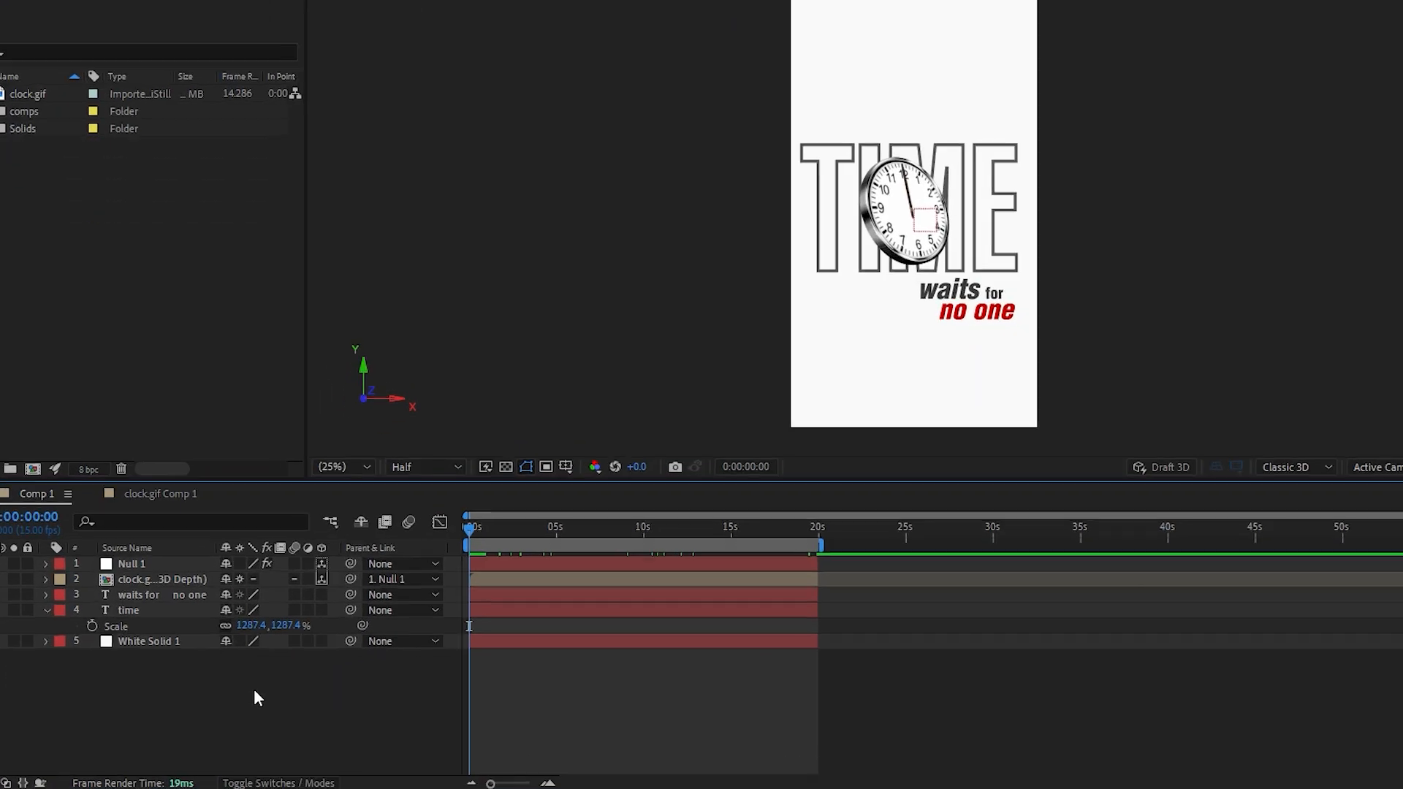
right_click(222, 686)
mouse_move(259, 503)
click(692, 506)
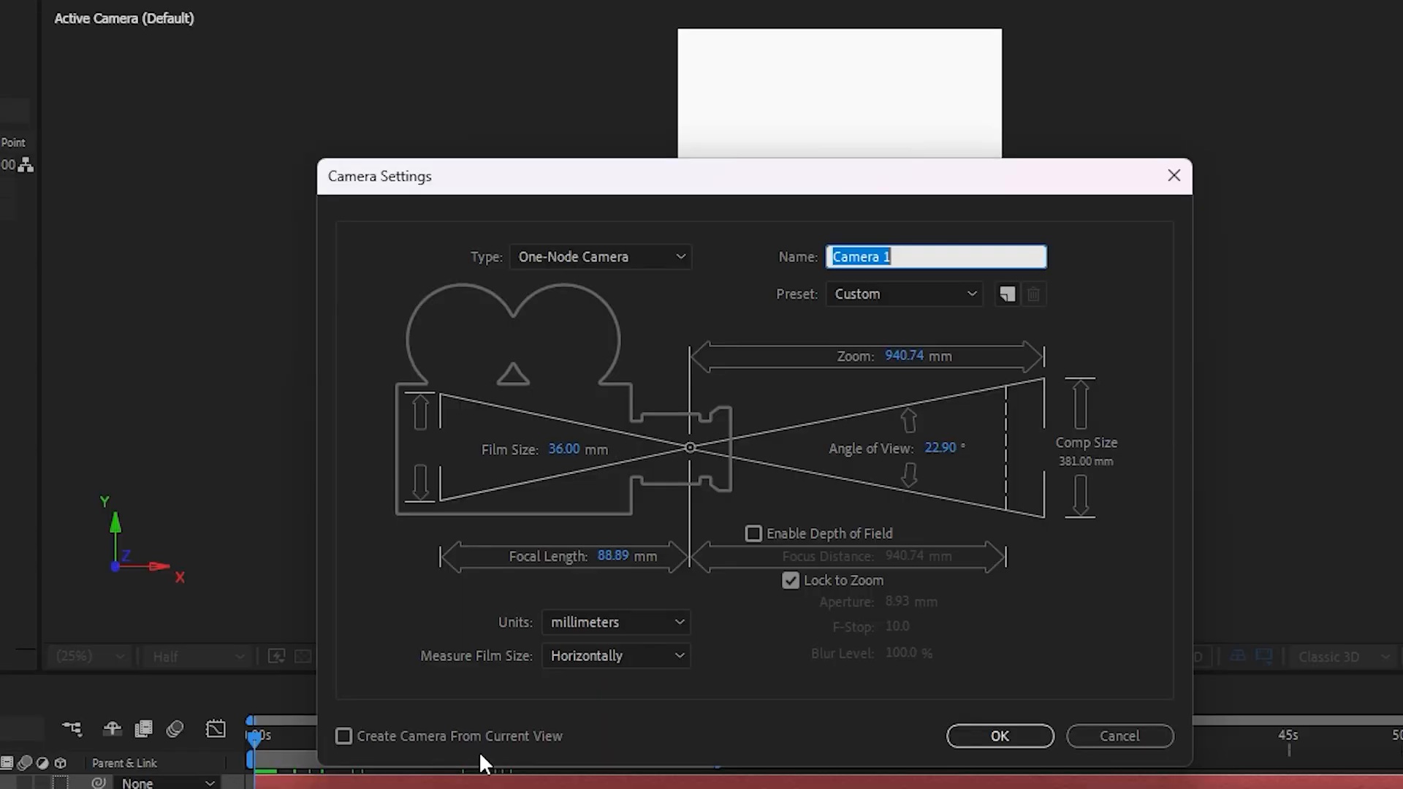
click(1012, 732)
Parent the camera to a new null above it, and make the null and both text layers 3D.
drag(155, 521, 159, 551)
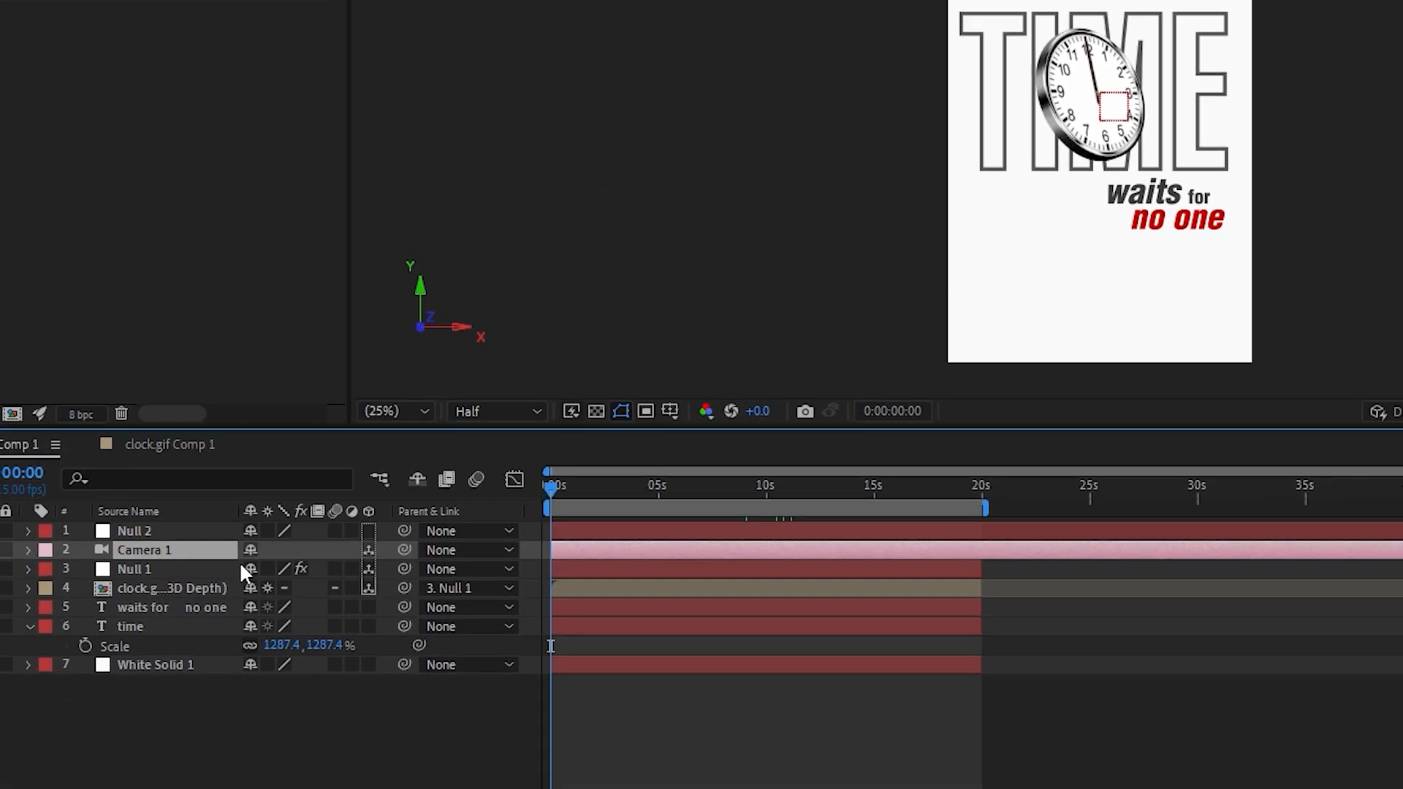
drag(422, 545, 192, 526)
click(384, 526)
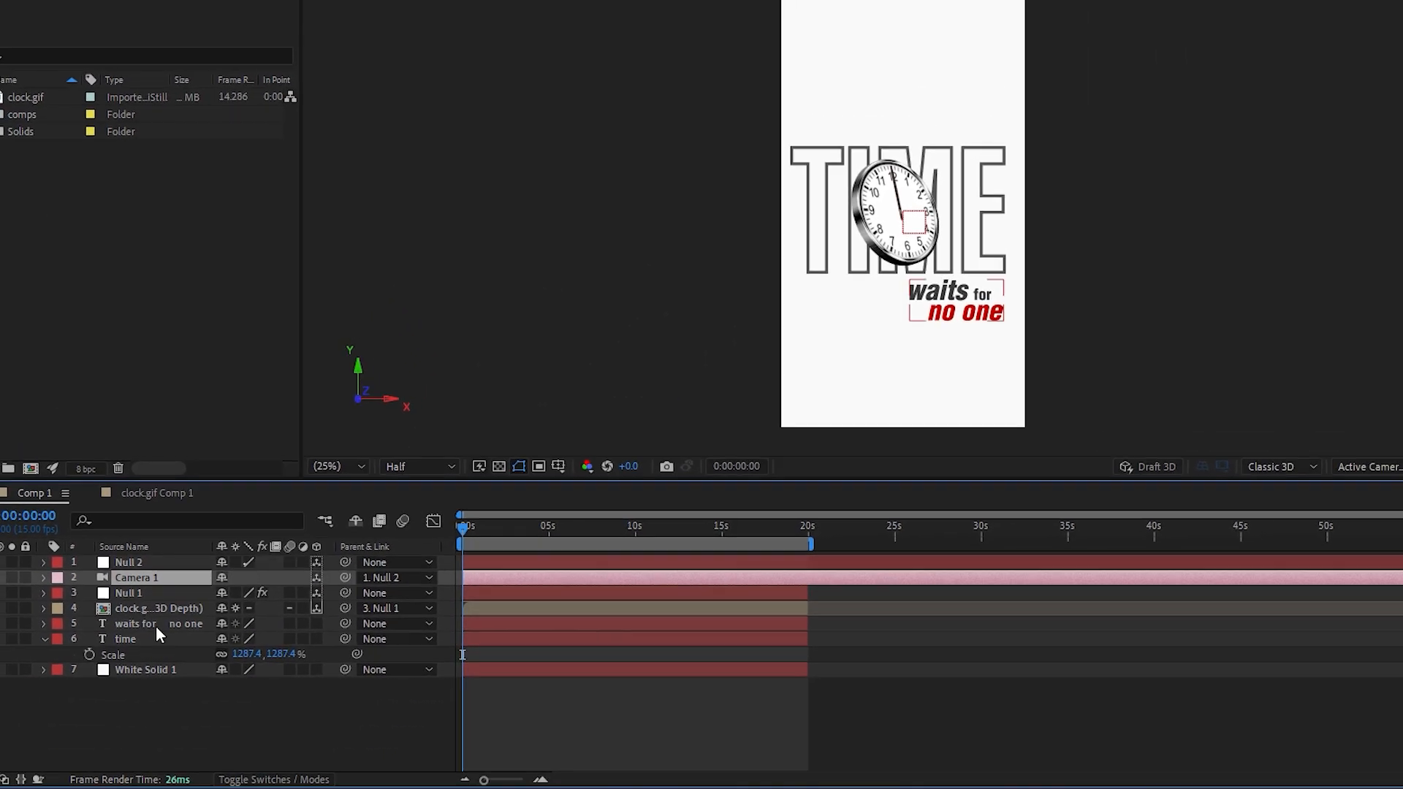
drag(329, 619, 328, 636)
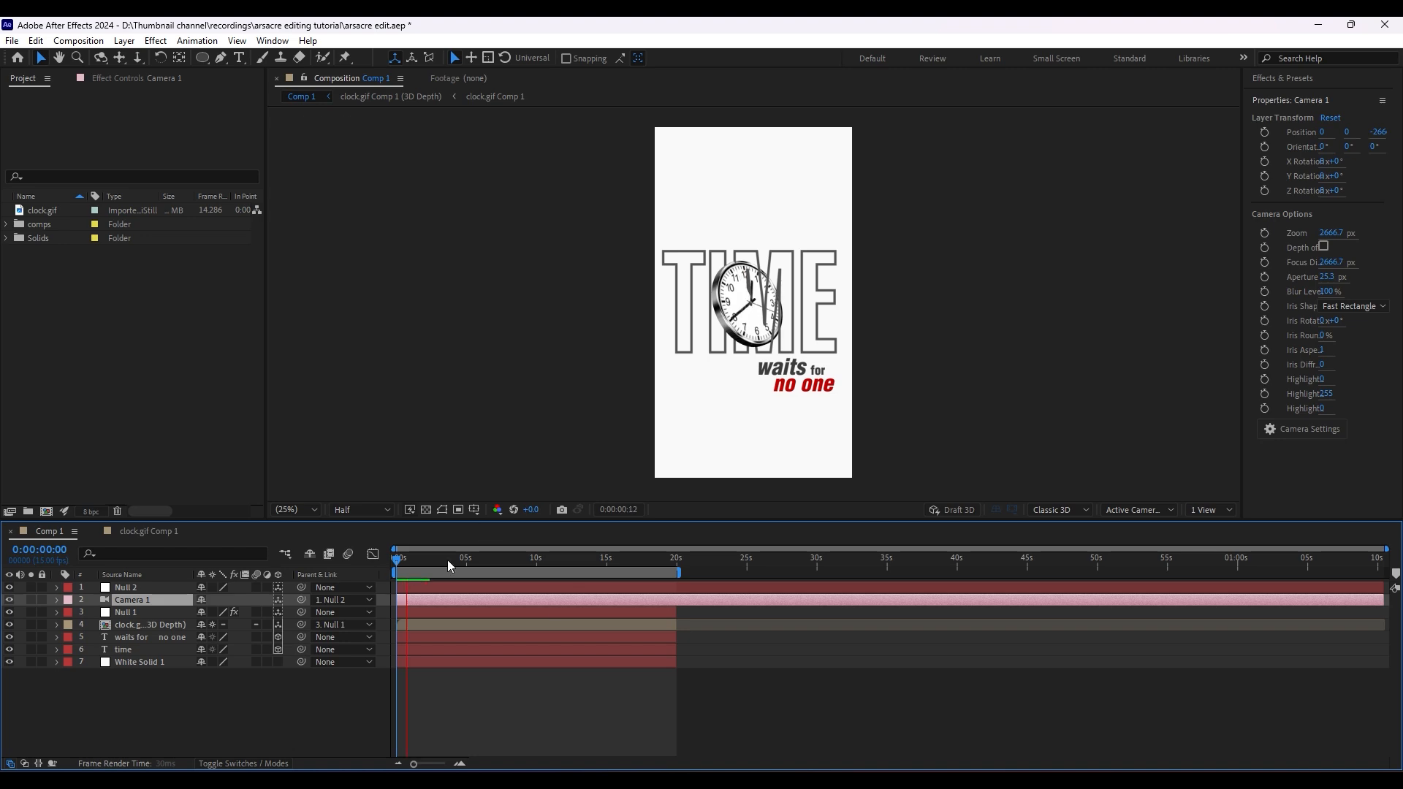
Enlarge the TIME text and push it back to Z 401, then bring "waits for no one" forward to Z -500.
drag(251, 663, 438, 663)
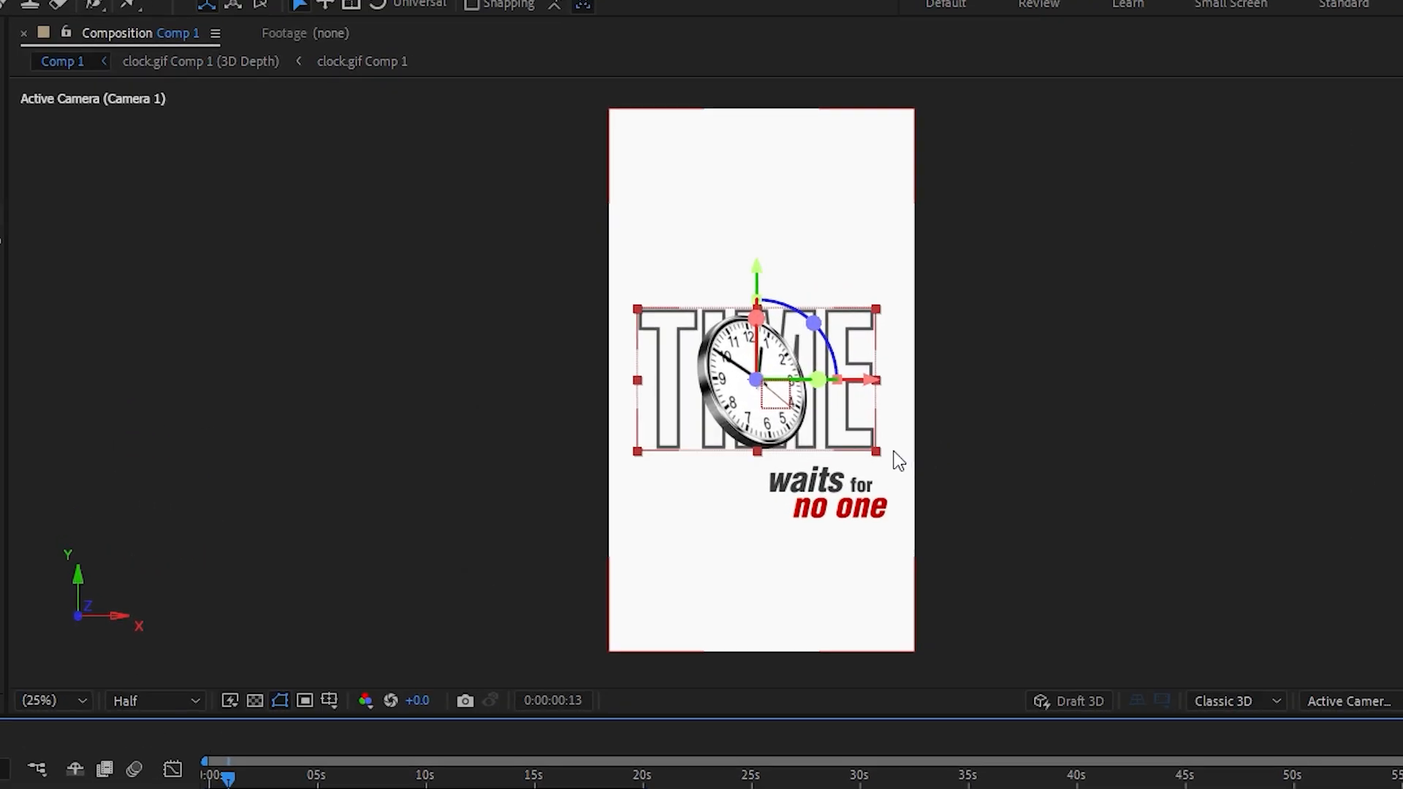
drag(828, 349, 837, 353)
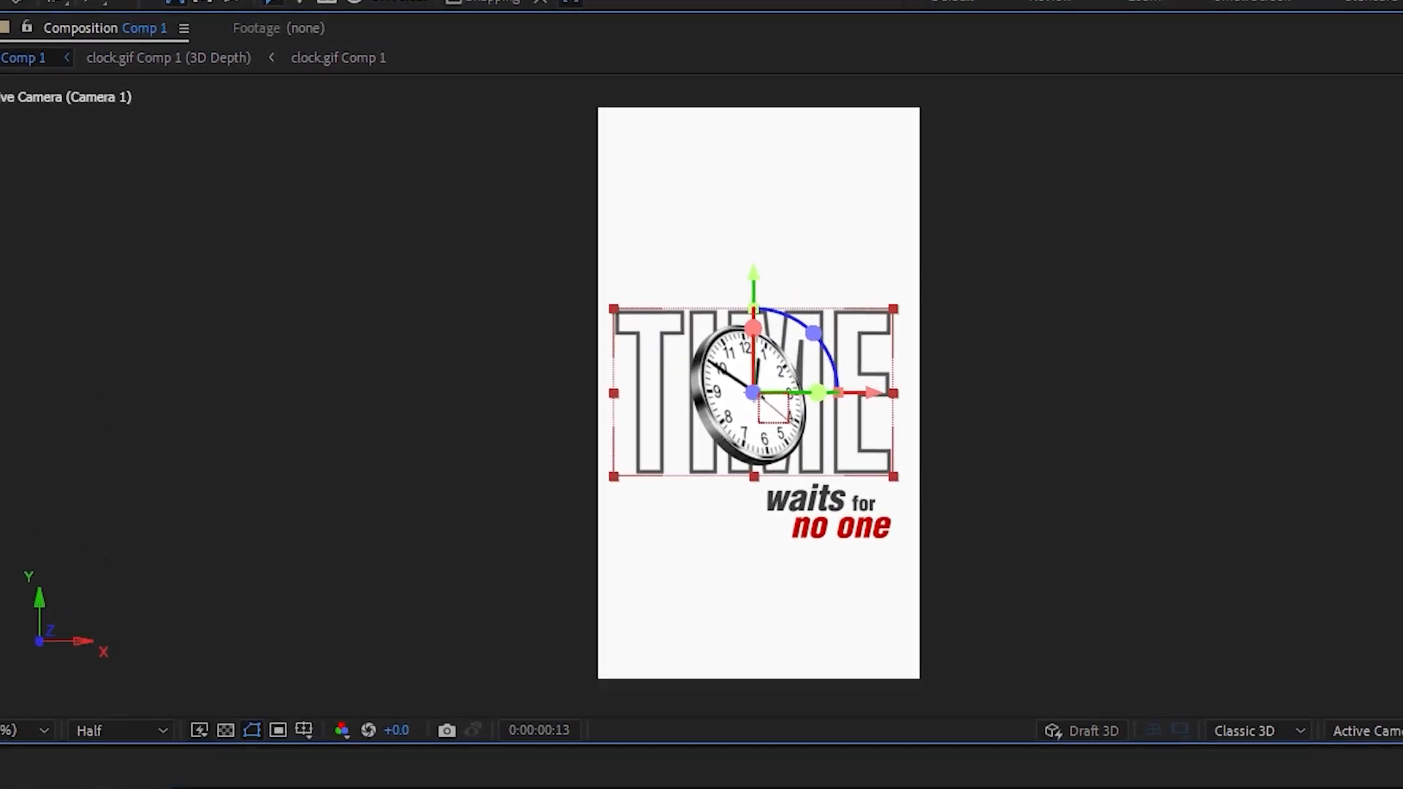
click(818, 512)
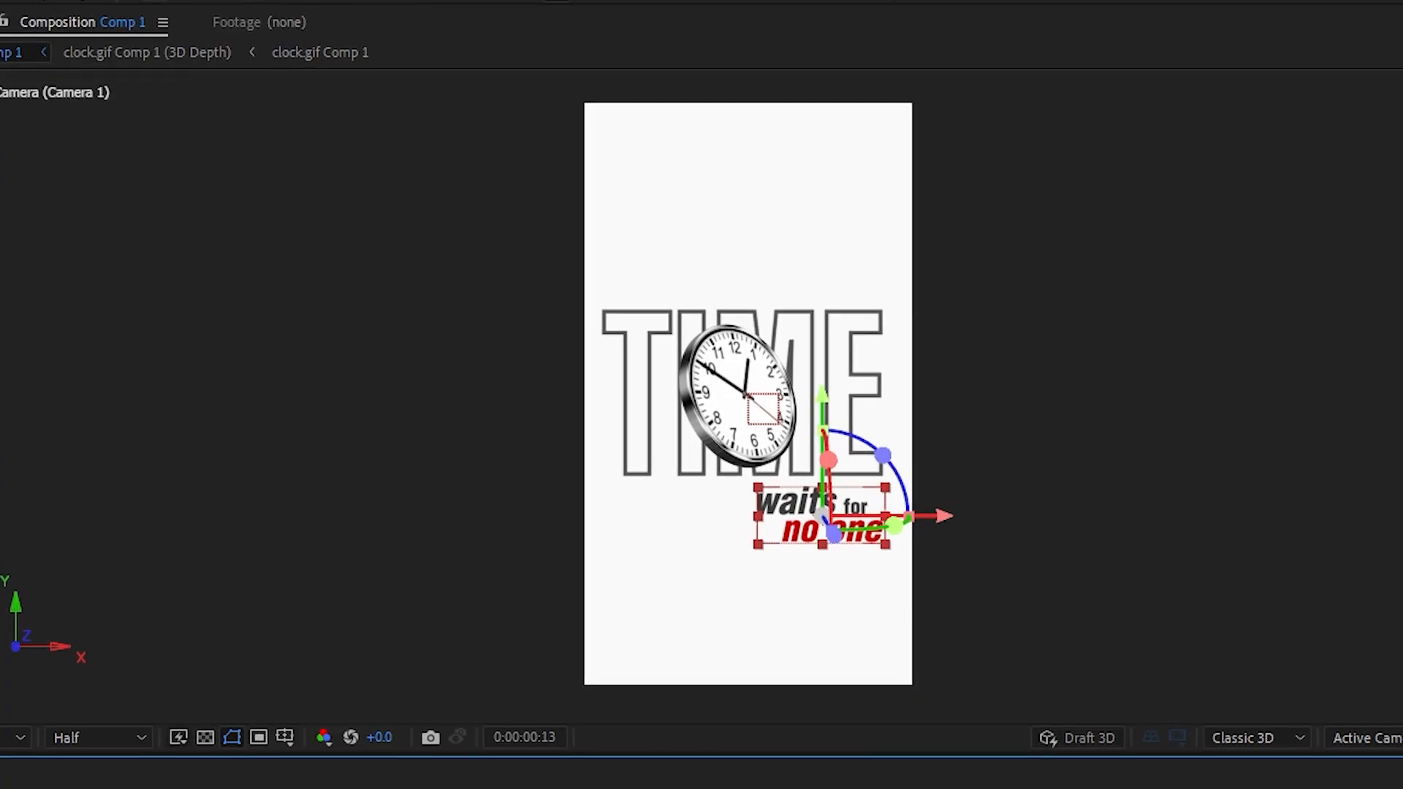
drag(836, 534, 850, 564)
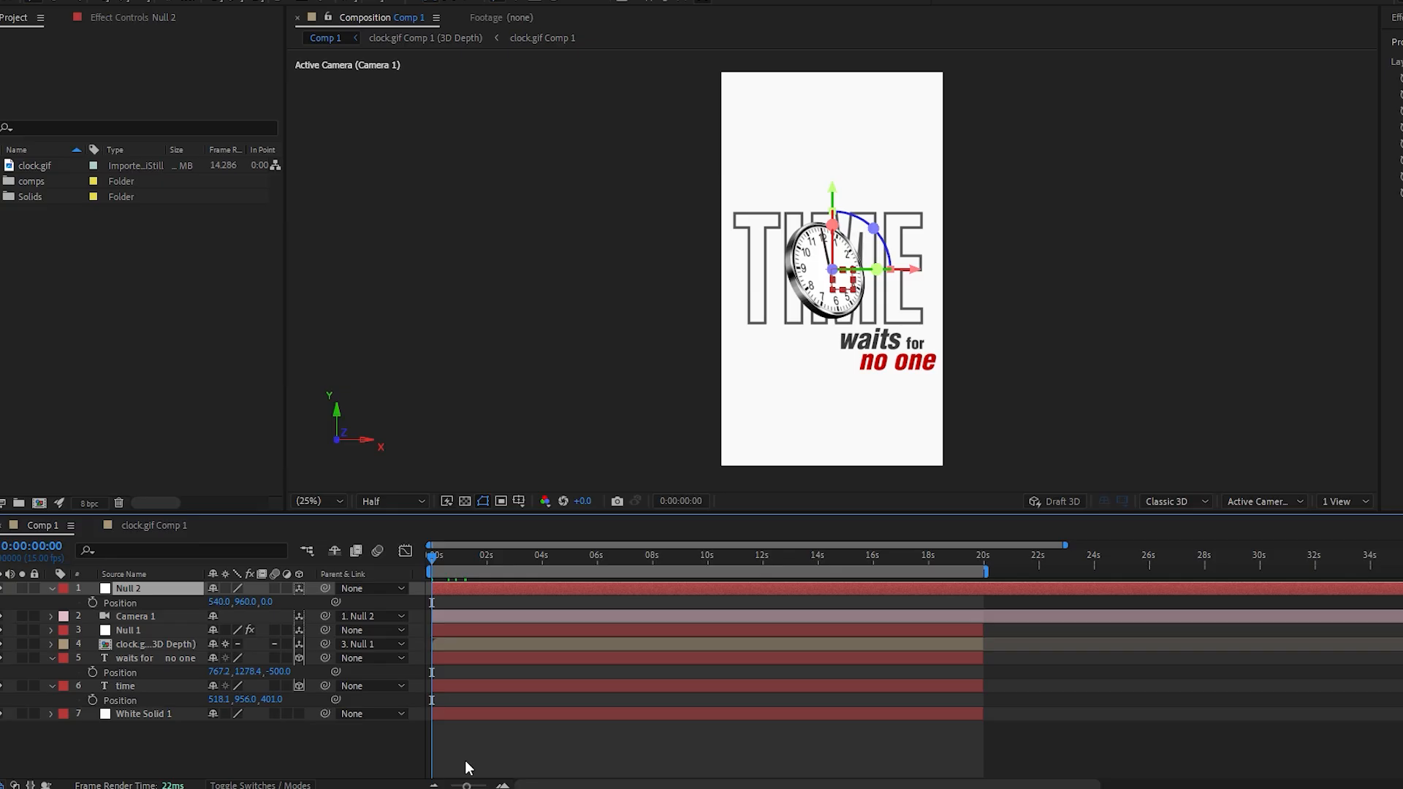
Keyframe the camera null's position at the start and at frame 5, pulling the starting Z back to -1500.
drag(206, 599, 209, 599)
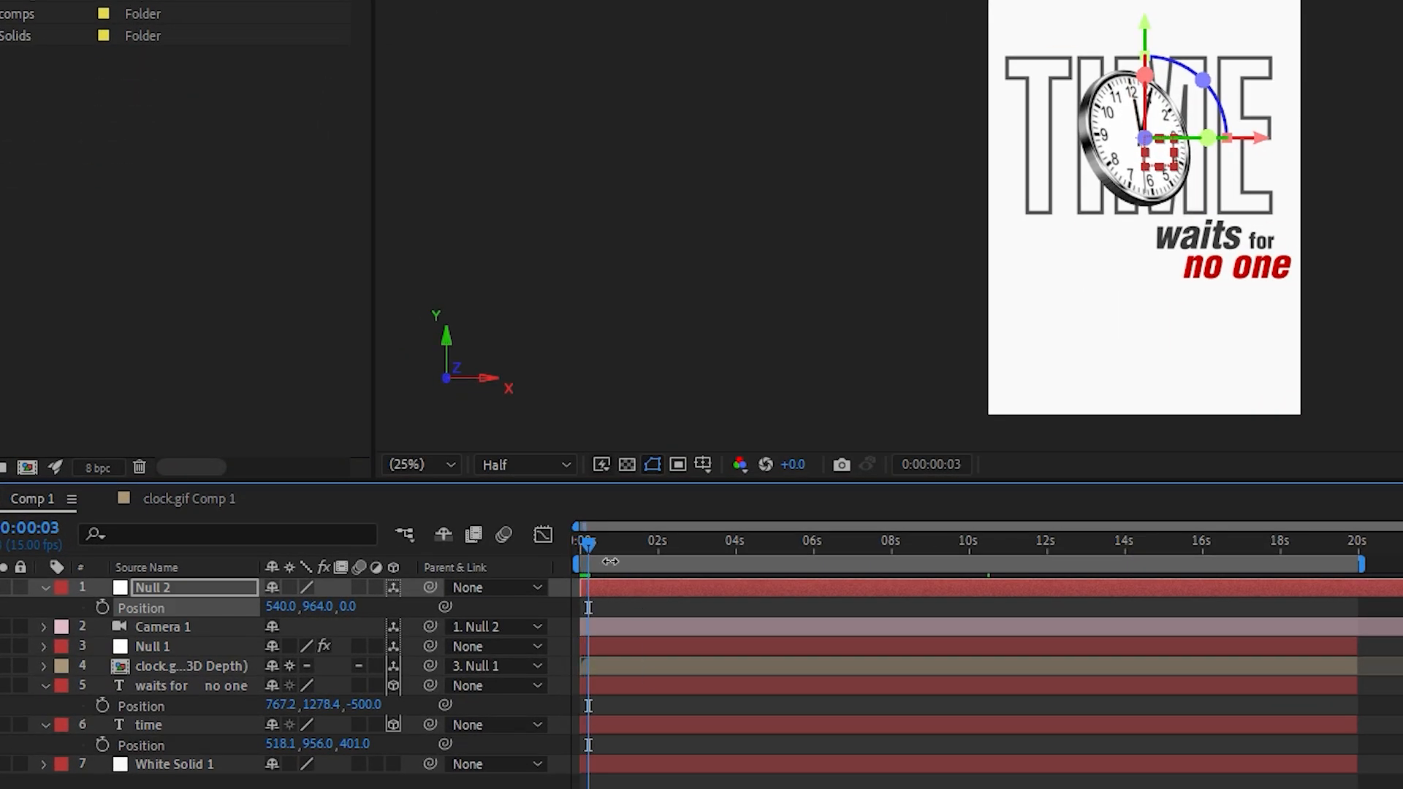
key(Page_Down)
key(Page_Down)
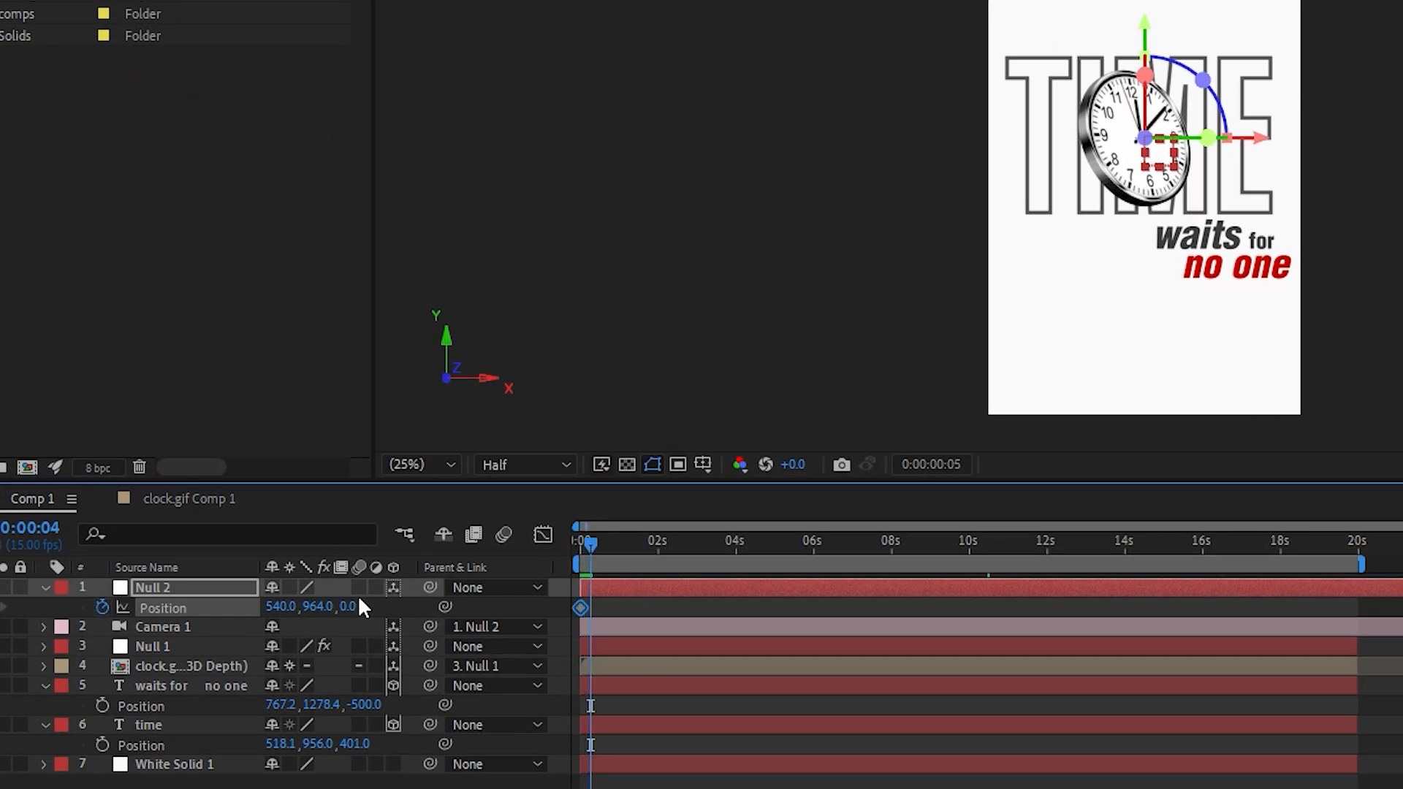
click(579, 551)
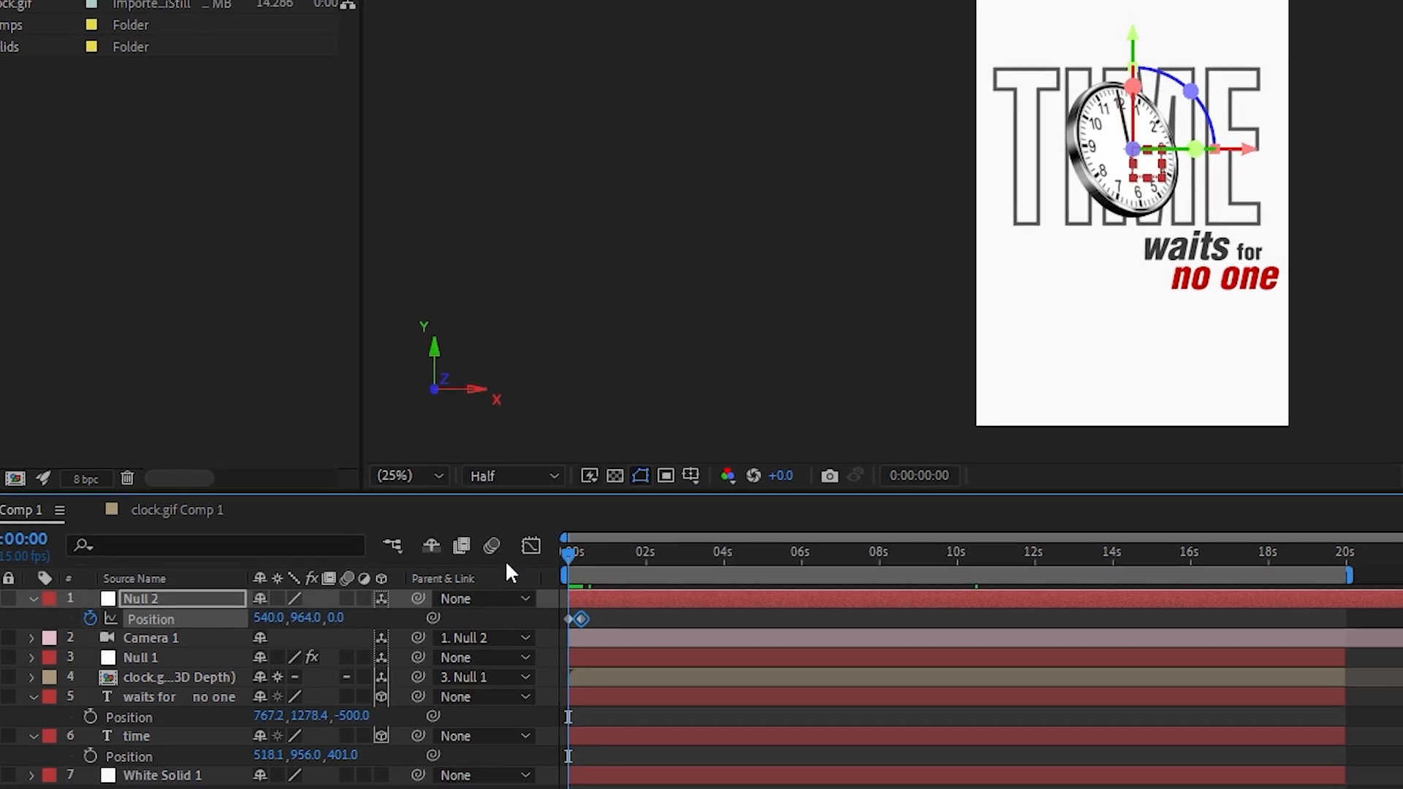
drag(350, 610, 317, 620)
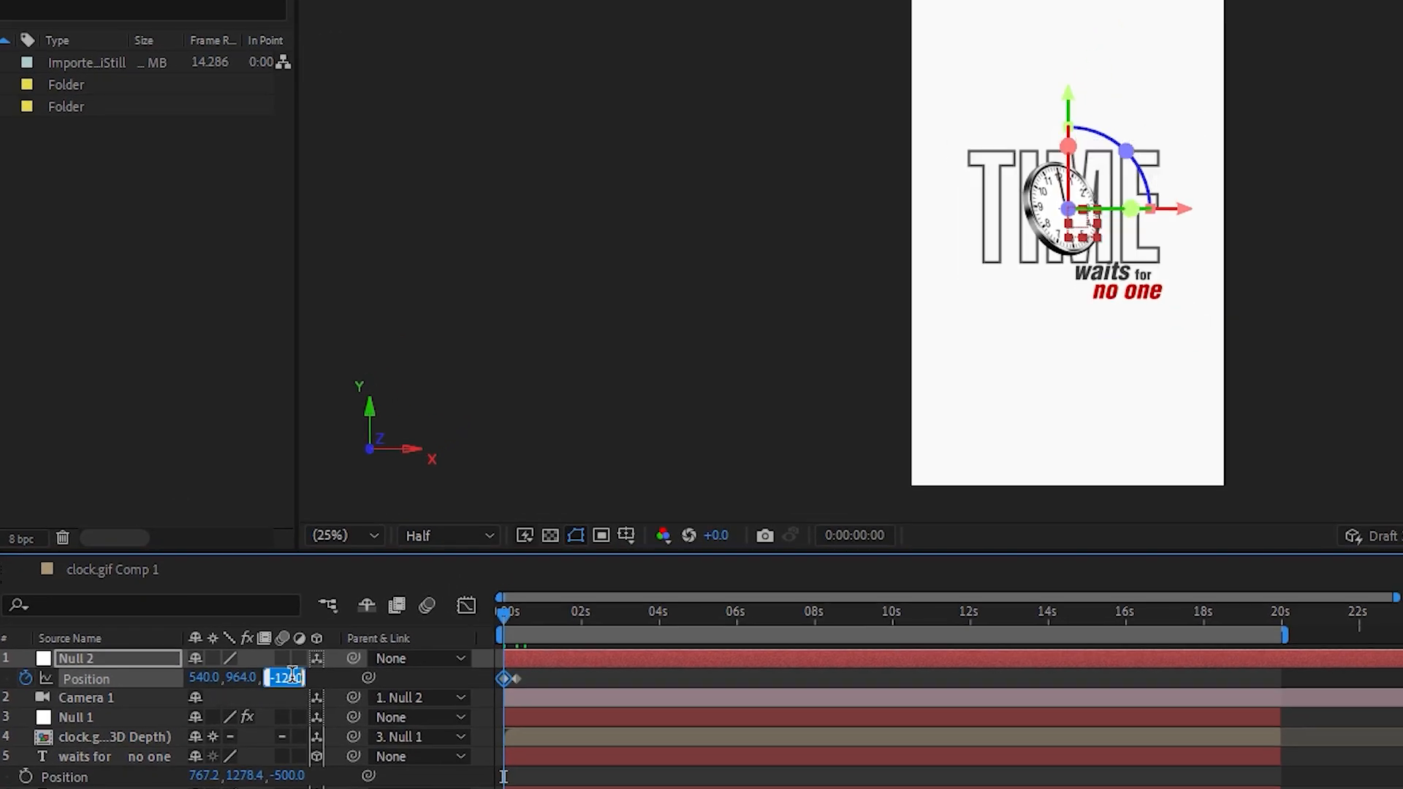
Set the camera null's Z position to -700 at frame 5, -400 at 0:00:02:10 and 0 at 0:00:05:14.
scroll(518, 615, up, 3)
click(536, 615)
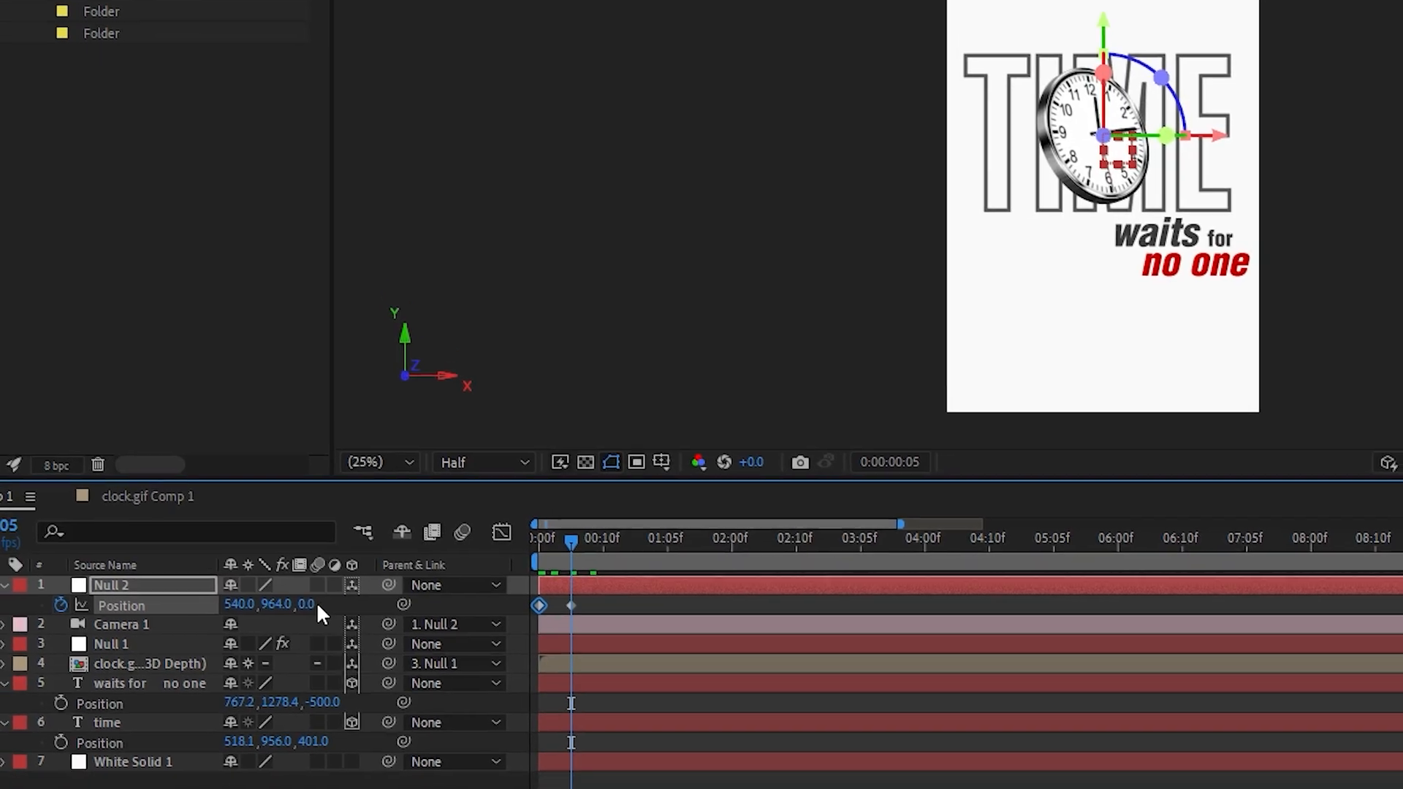
click(283, 677)
text(-70)
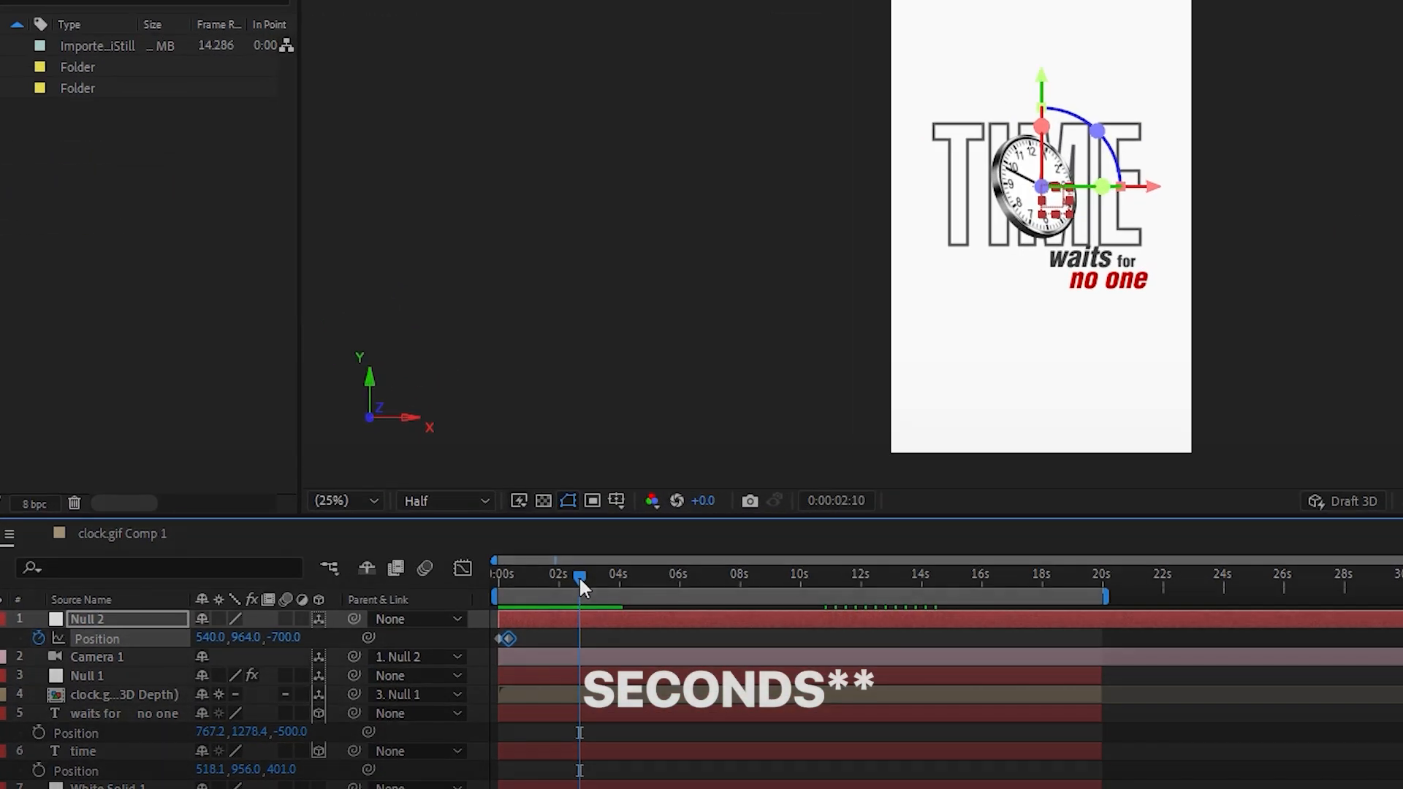
click(323, 597)
text(-4)
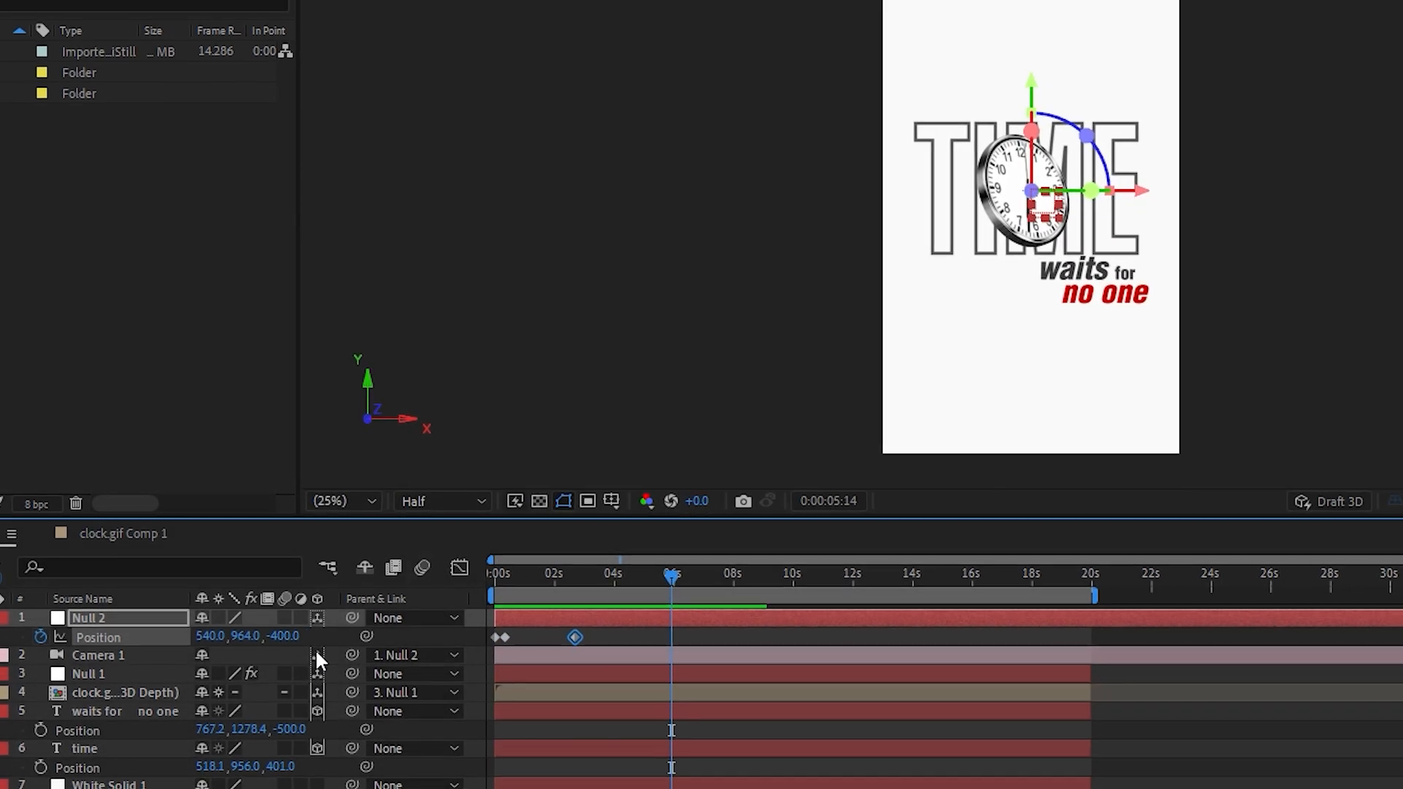
click(285, 637)
text(0)
key(Return)
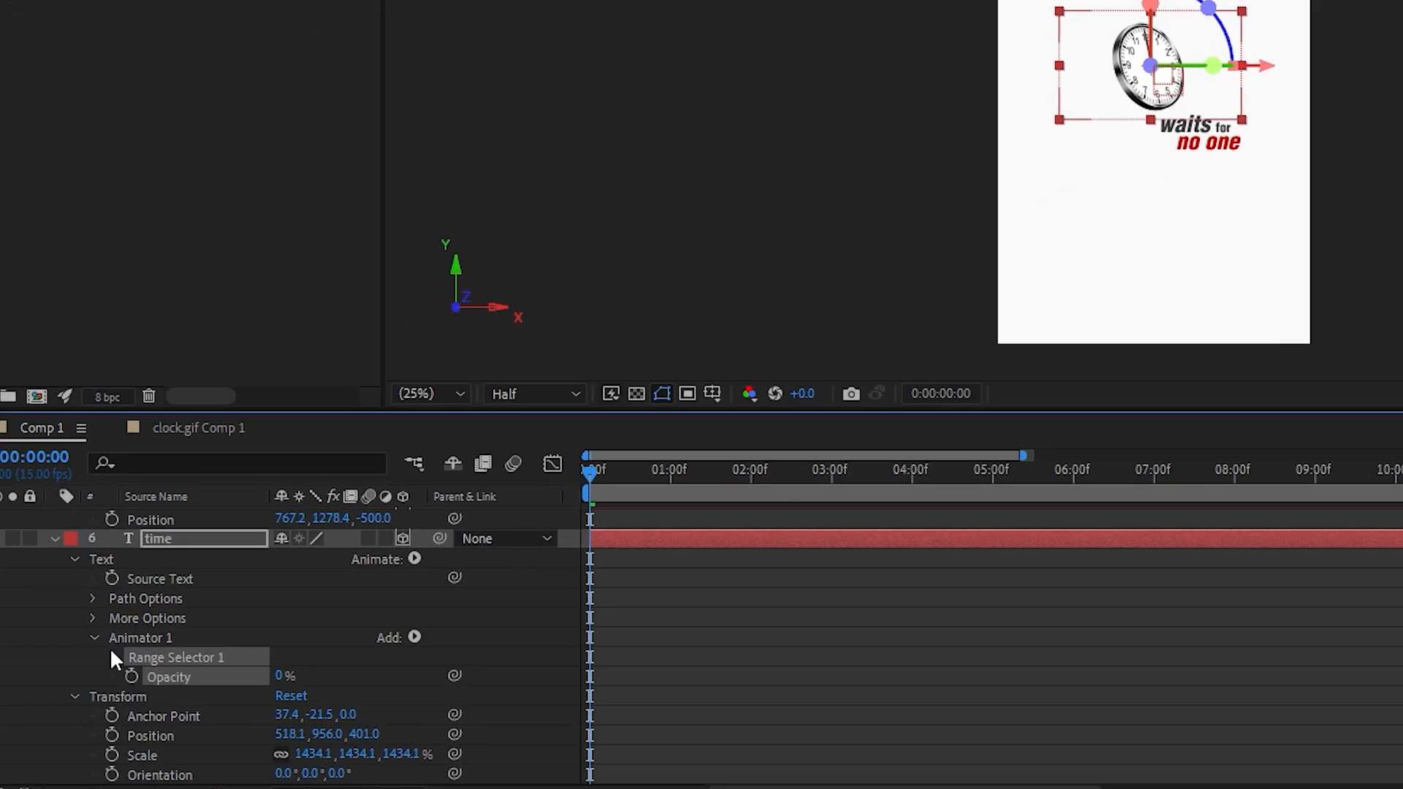
In the 0% opacity animator of the TIME text, turn on Randomize Order and set the Random Seed to 100.
click(93, 676)
click(137, 733)
scroll(245, 718, down, 6)
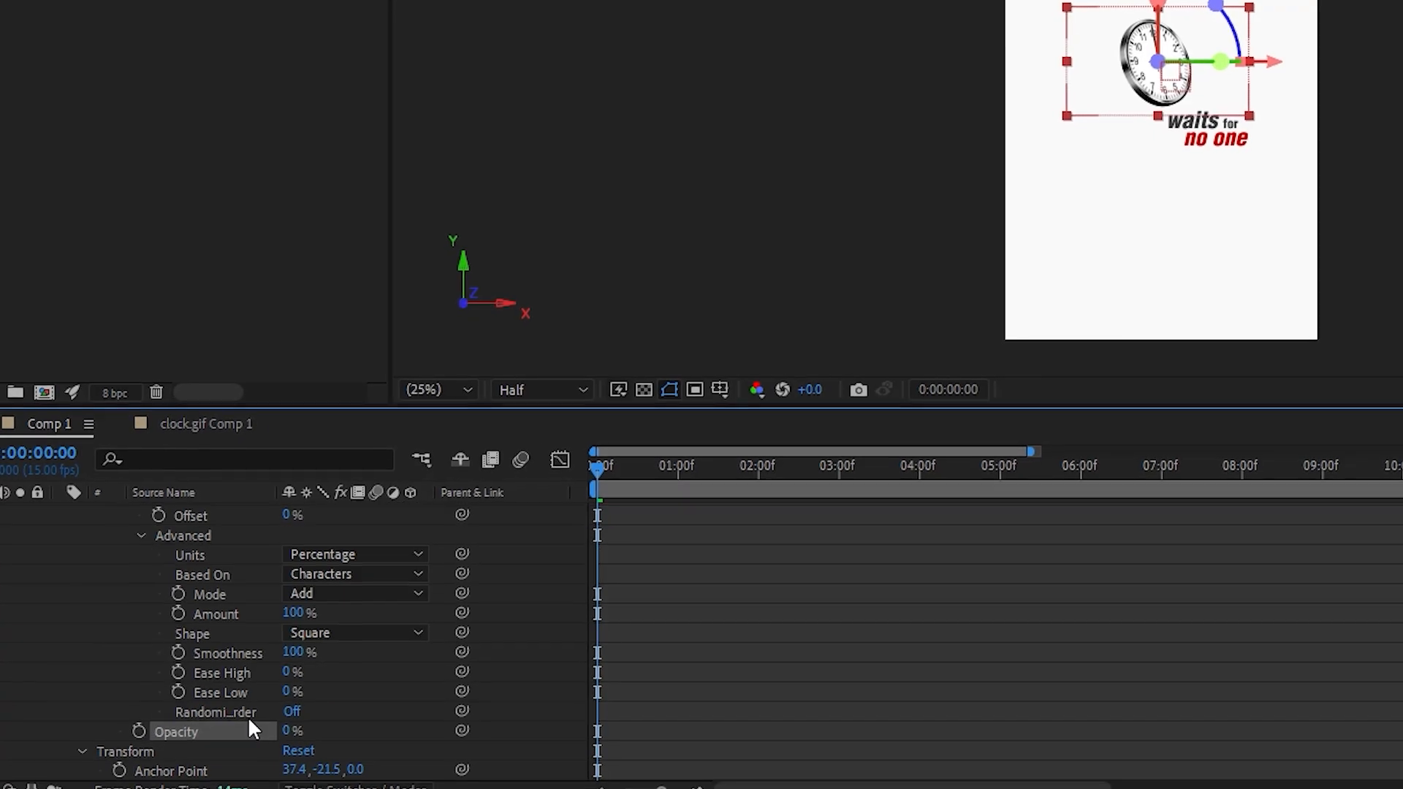
click(289, 596)
click(302, 605)
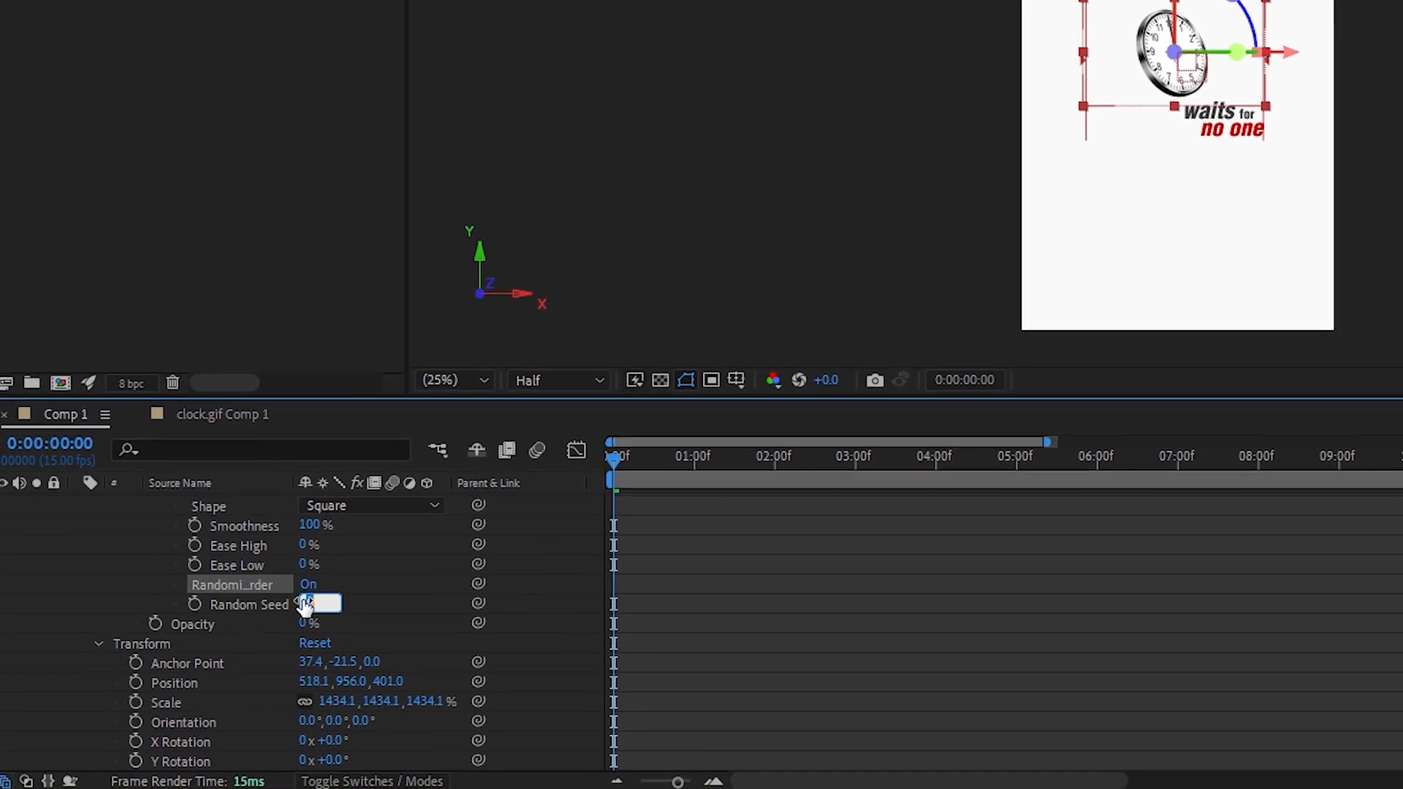
text(100)
key(Return)
scroll(612, 645, up, 3)
scroll(626, 632, up, 1)
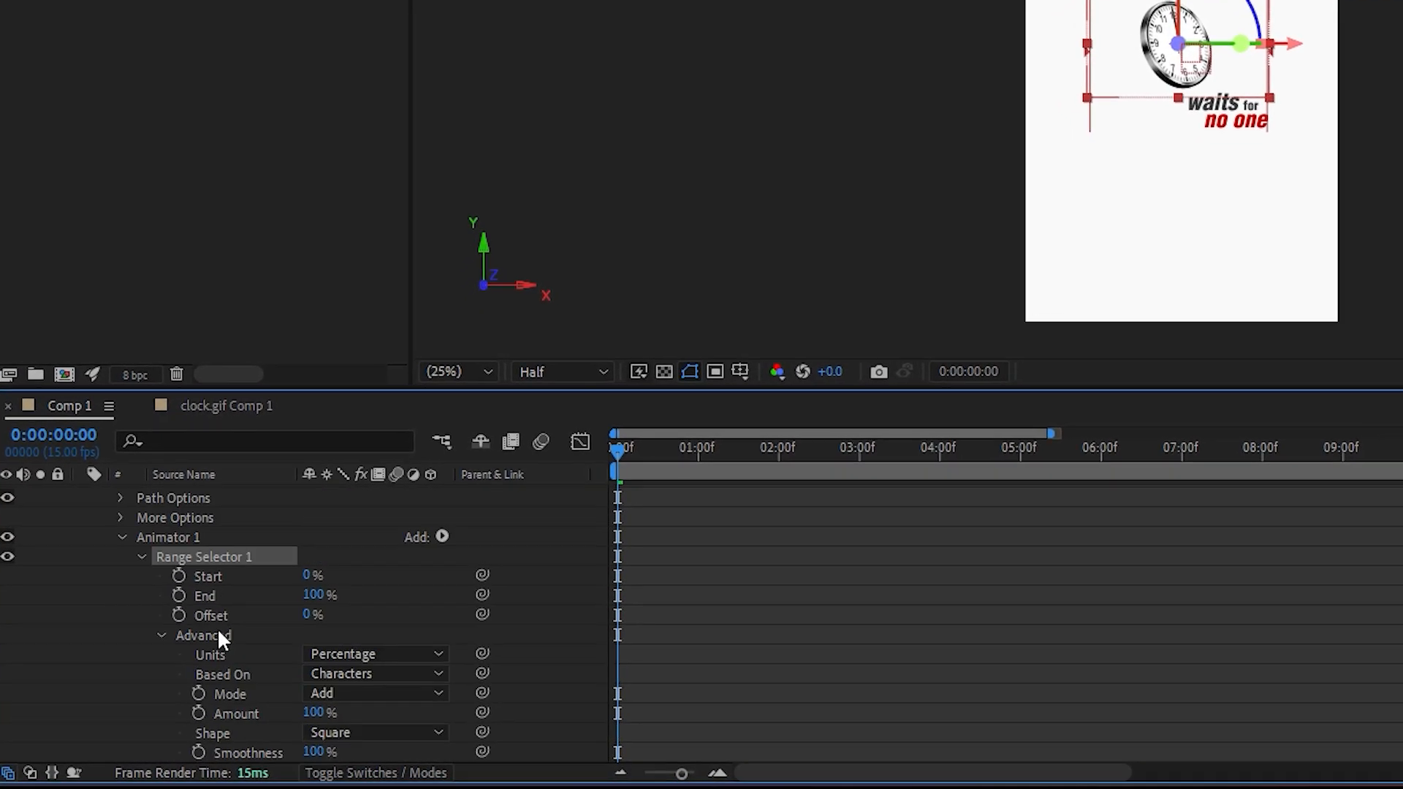
Keyframe the TIME range selector's Offset at 0% at the start and raise it at frame 10, previewing the reveal.
click(178, 616)
scroll(643, 630, up, 2)
key(shift+Page_Down)
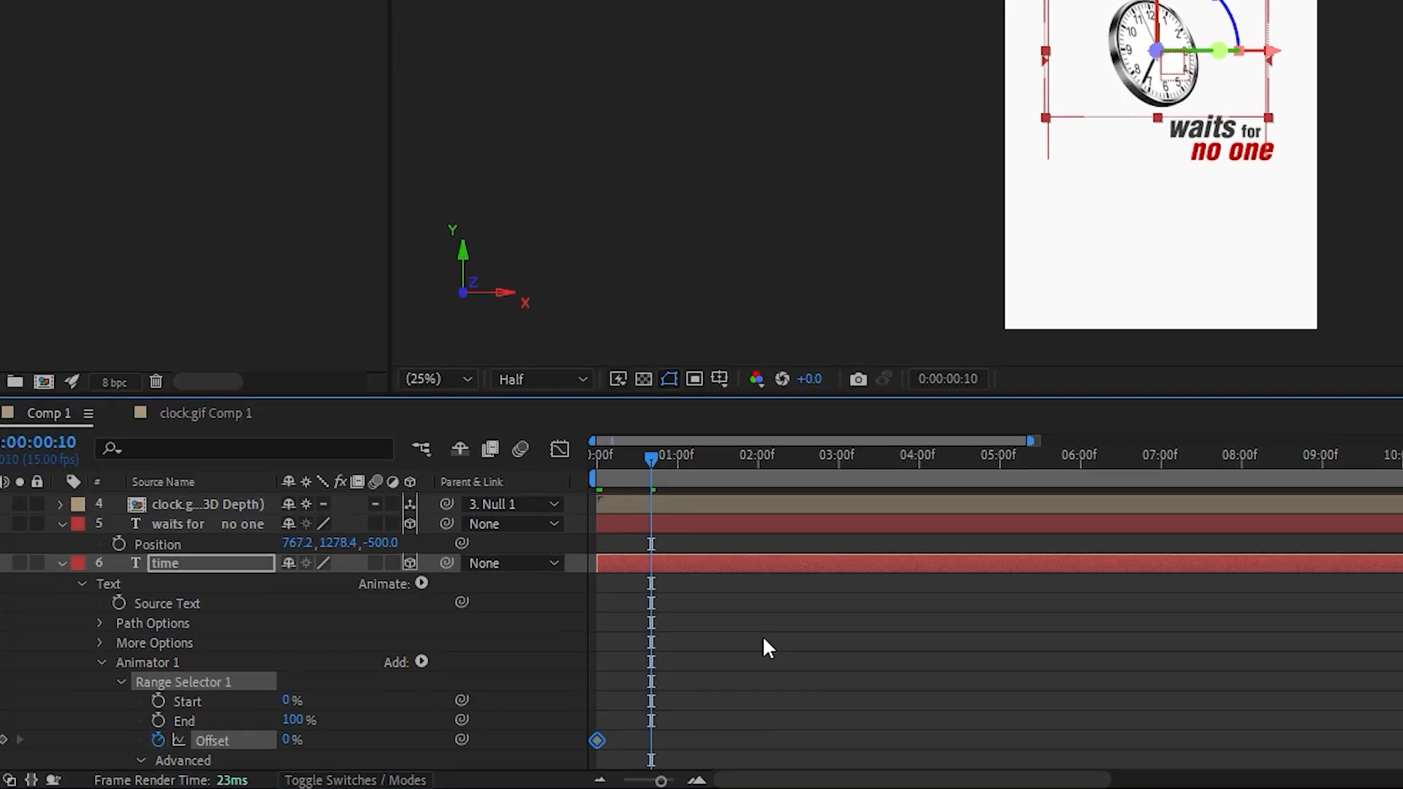
drag(293, 738, 452, 730)
drag(638, 465, 535, 481)
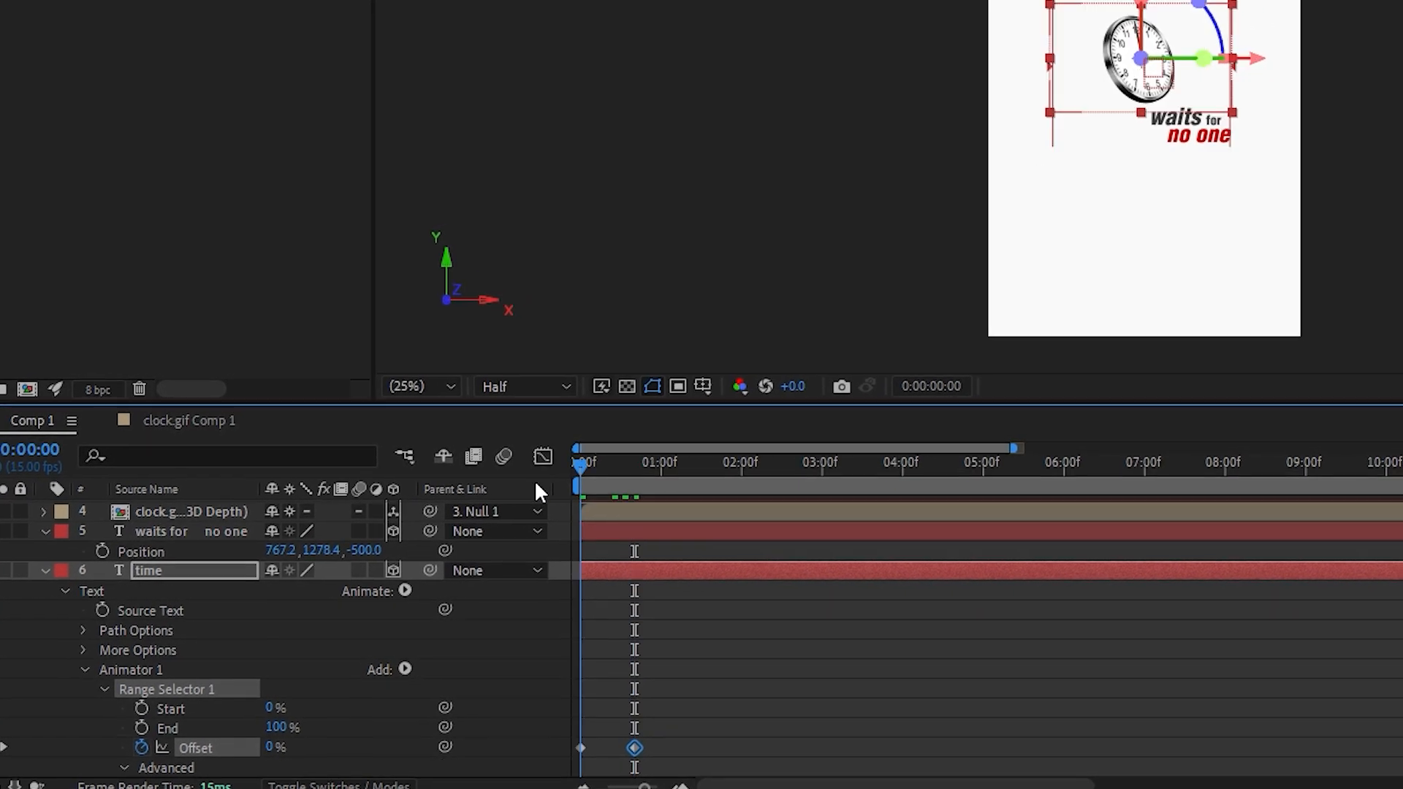
key(space)
key(F9)
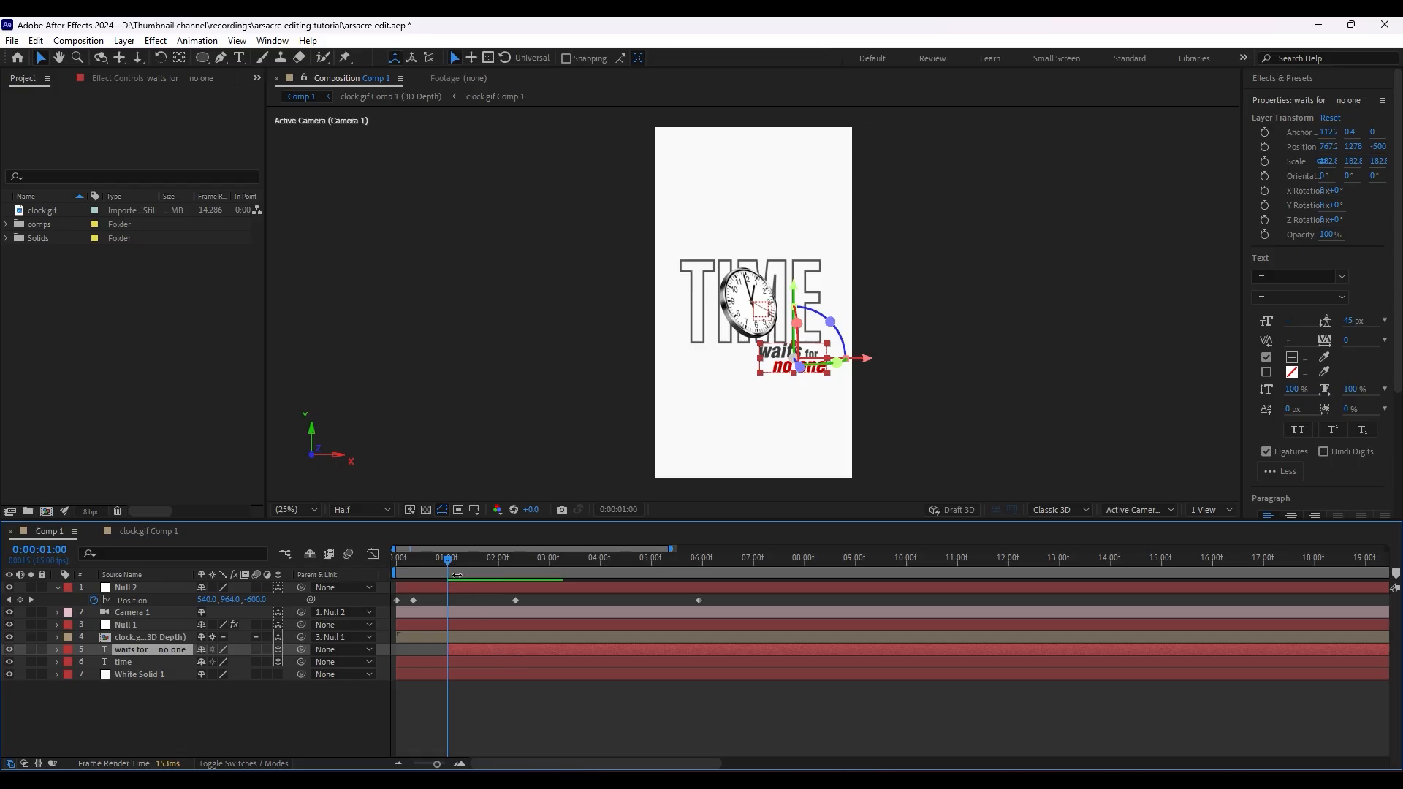
Apply the Animation Composer text preset Ease Fade Together 3, From Start, as the In animation of the "waits for no one" layer.
click(411, 139)
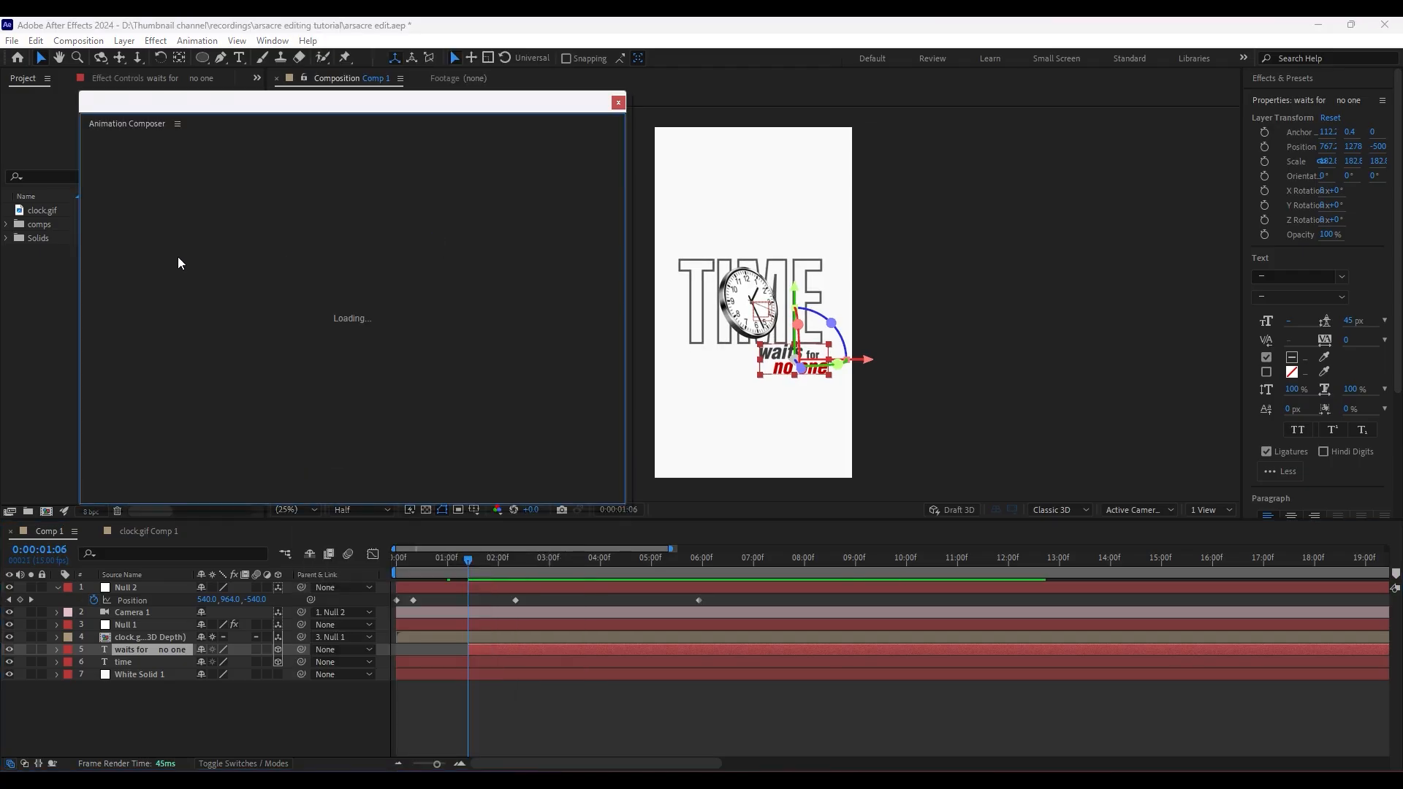
click(171, 218)
click(256, 288)
click(688, 359)
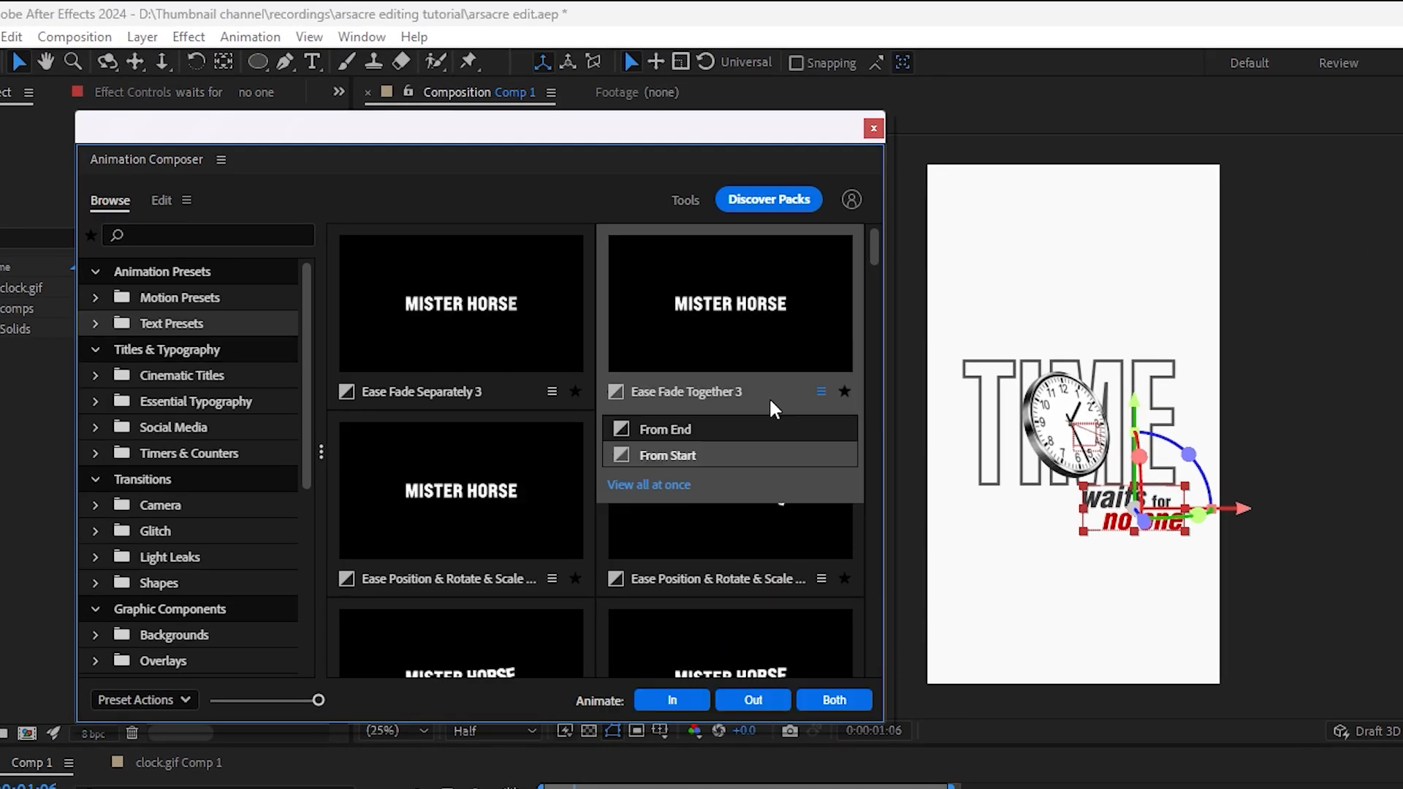
click(611, 622)
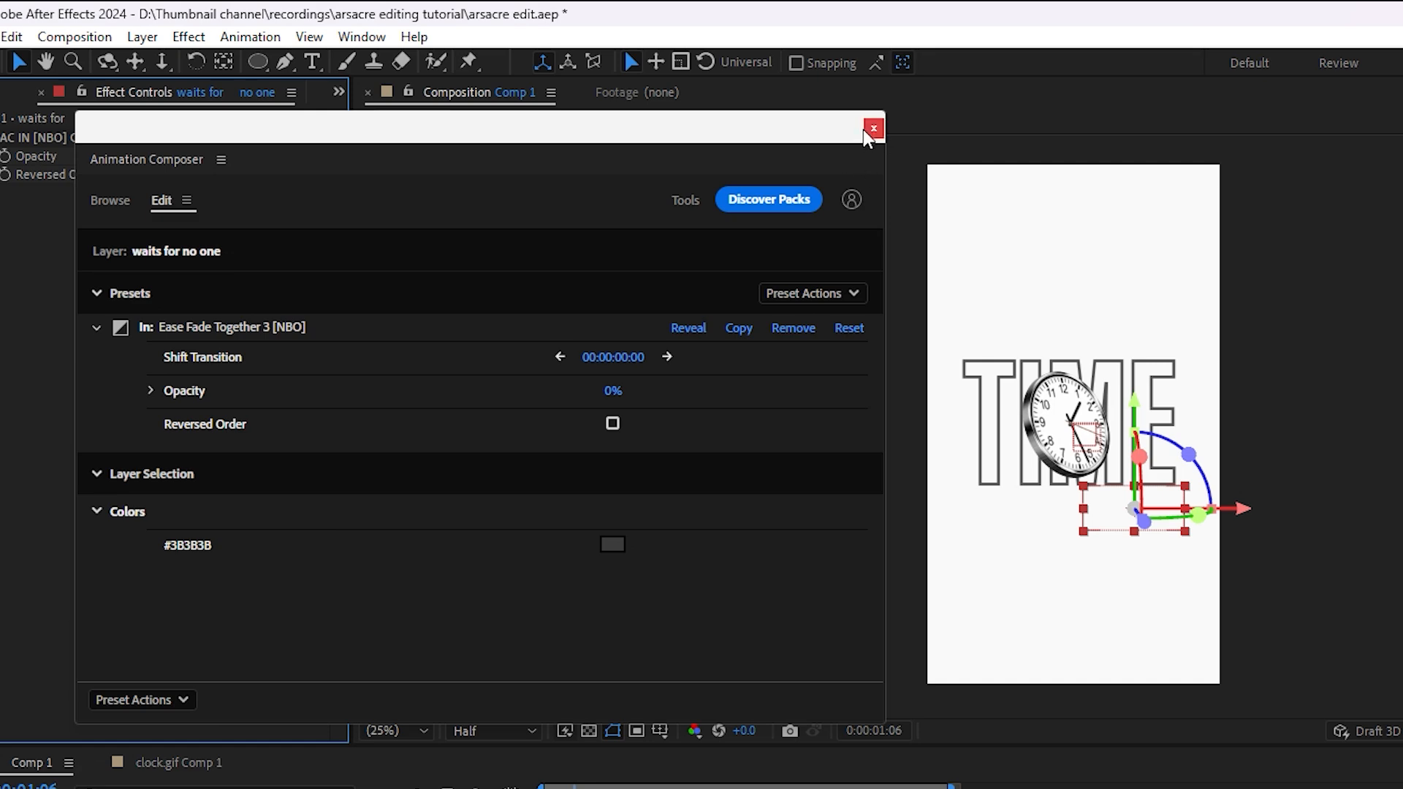
click(873, 128)
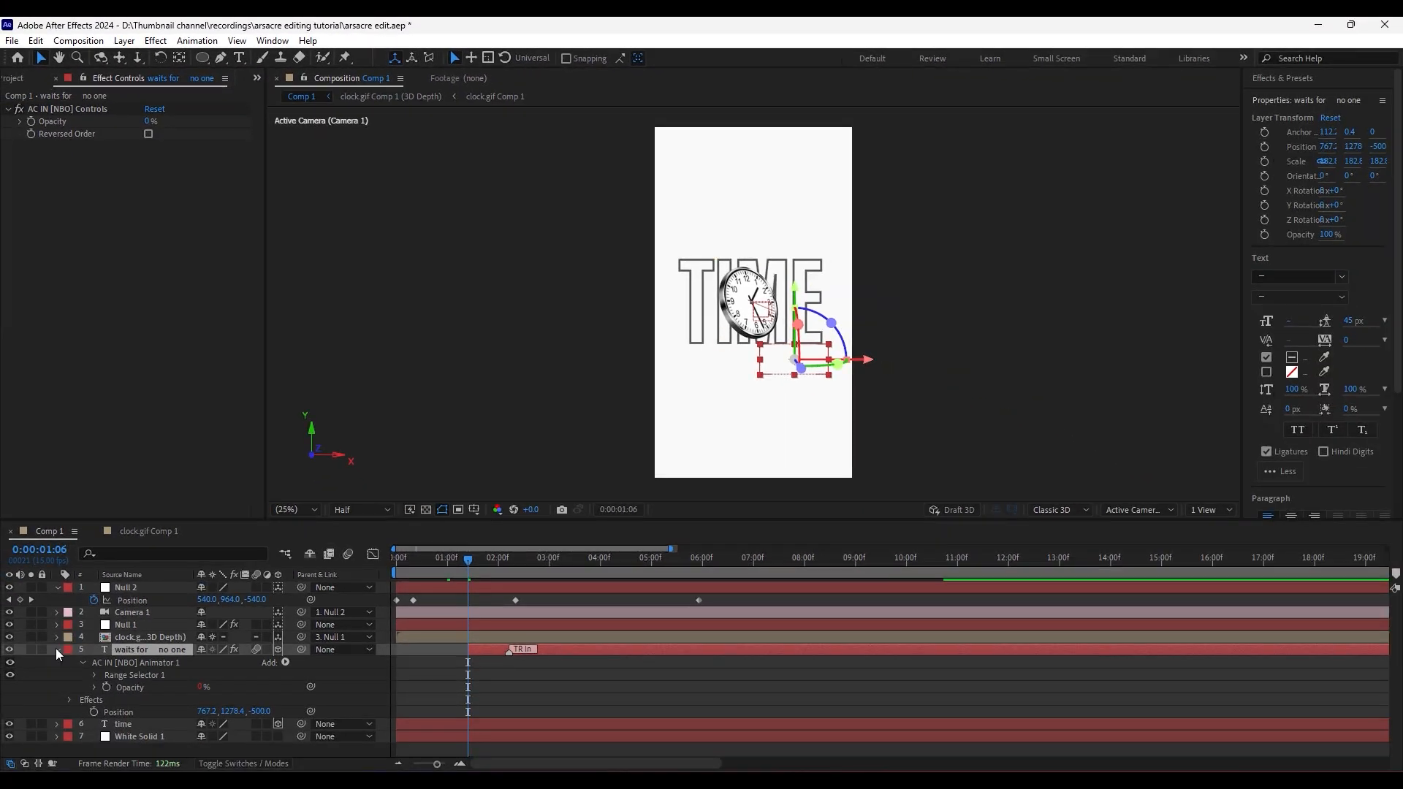
click(58, 652)
Preview the animation from the start and move the camera null's Z -400 keyframe to 0:00:02:00.
key(Home)
key(space)
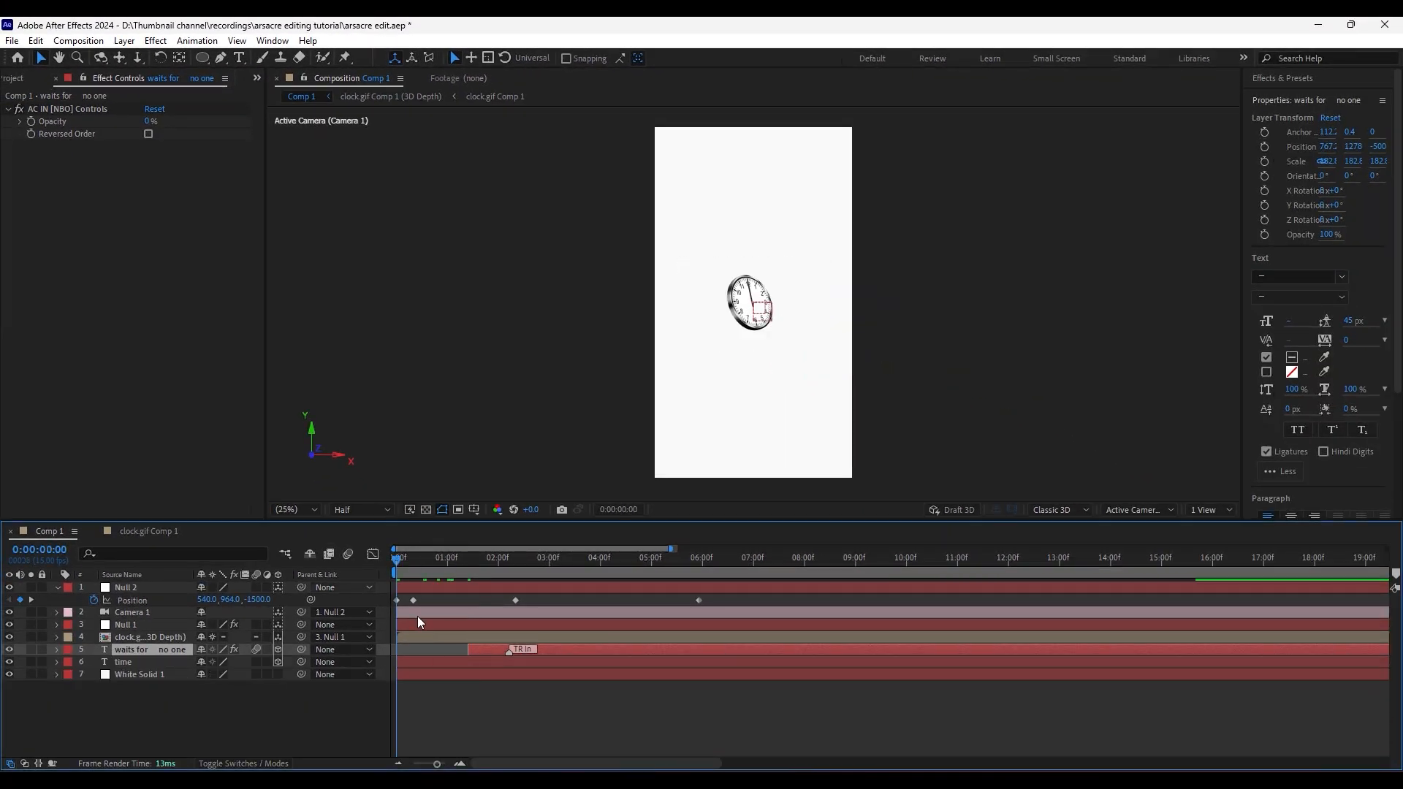
click(504, 580)
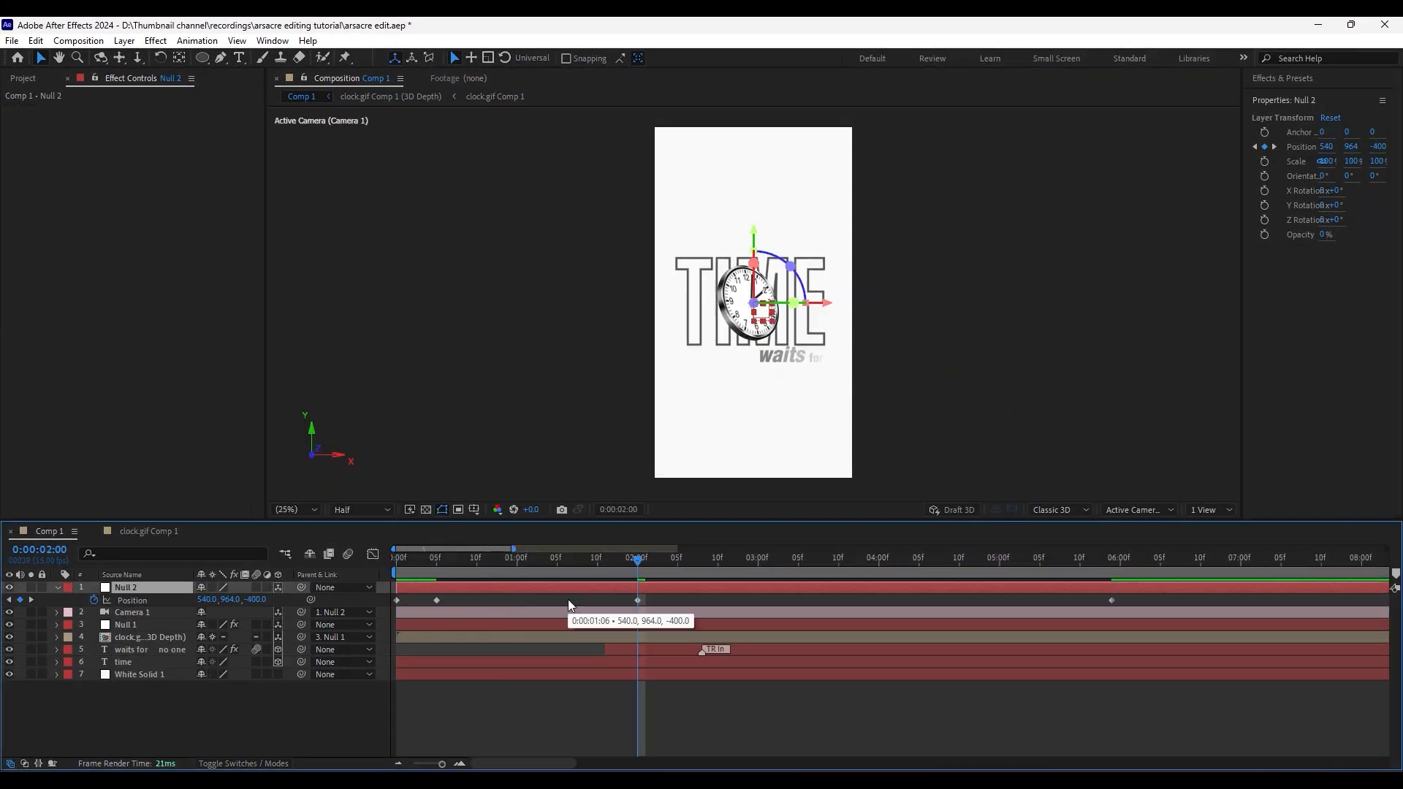
Add a camera null position keyframe at 0:00:02:05 with Z at 145.9, preview the zoom and save the project.
key(space)
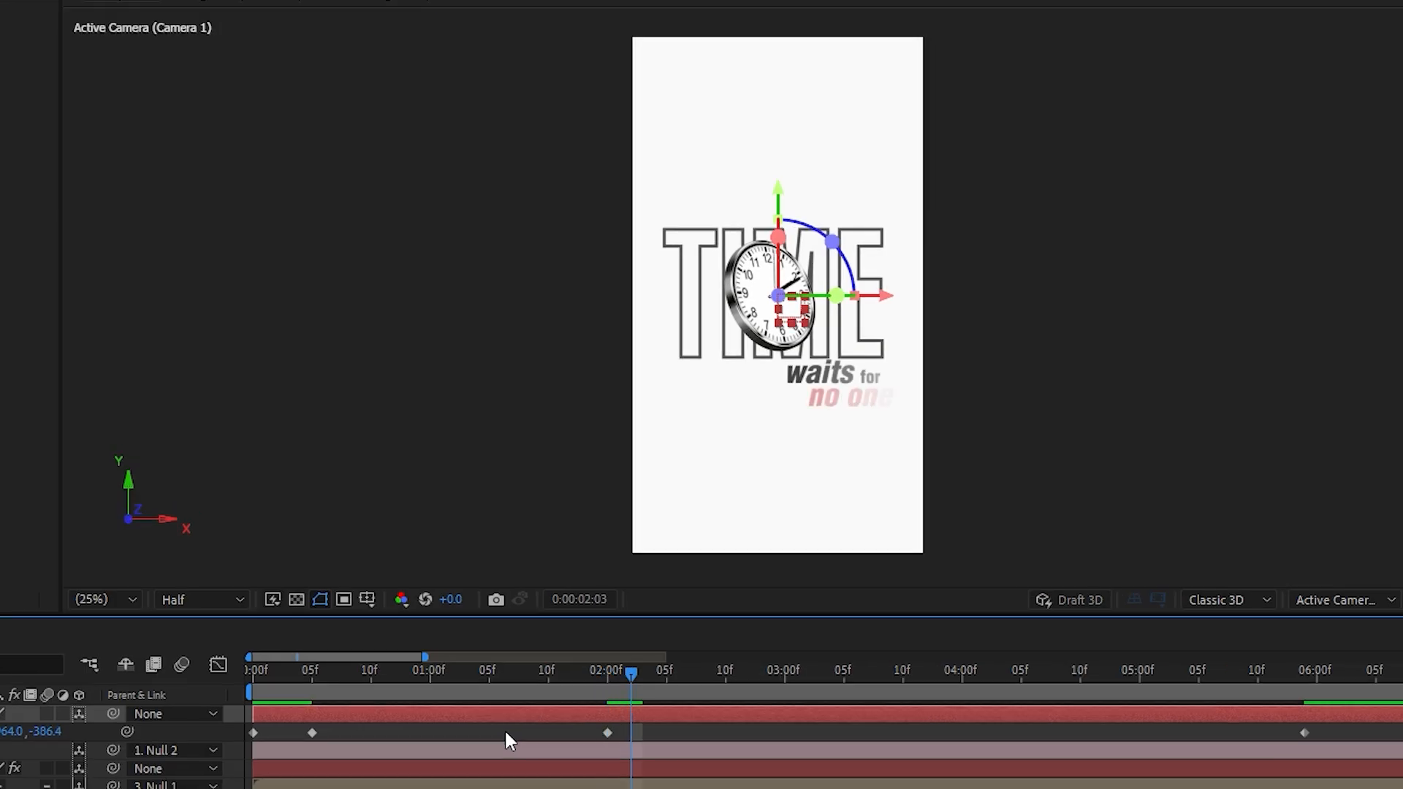
drag(49, 731, 64, 729)
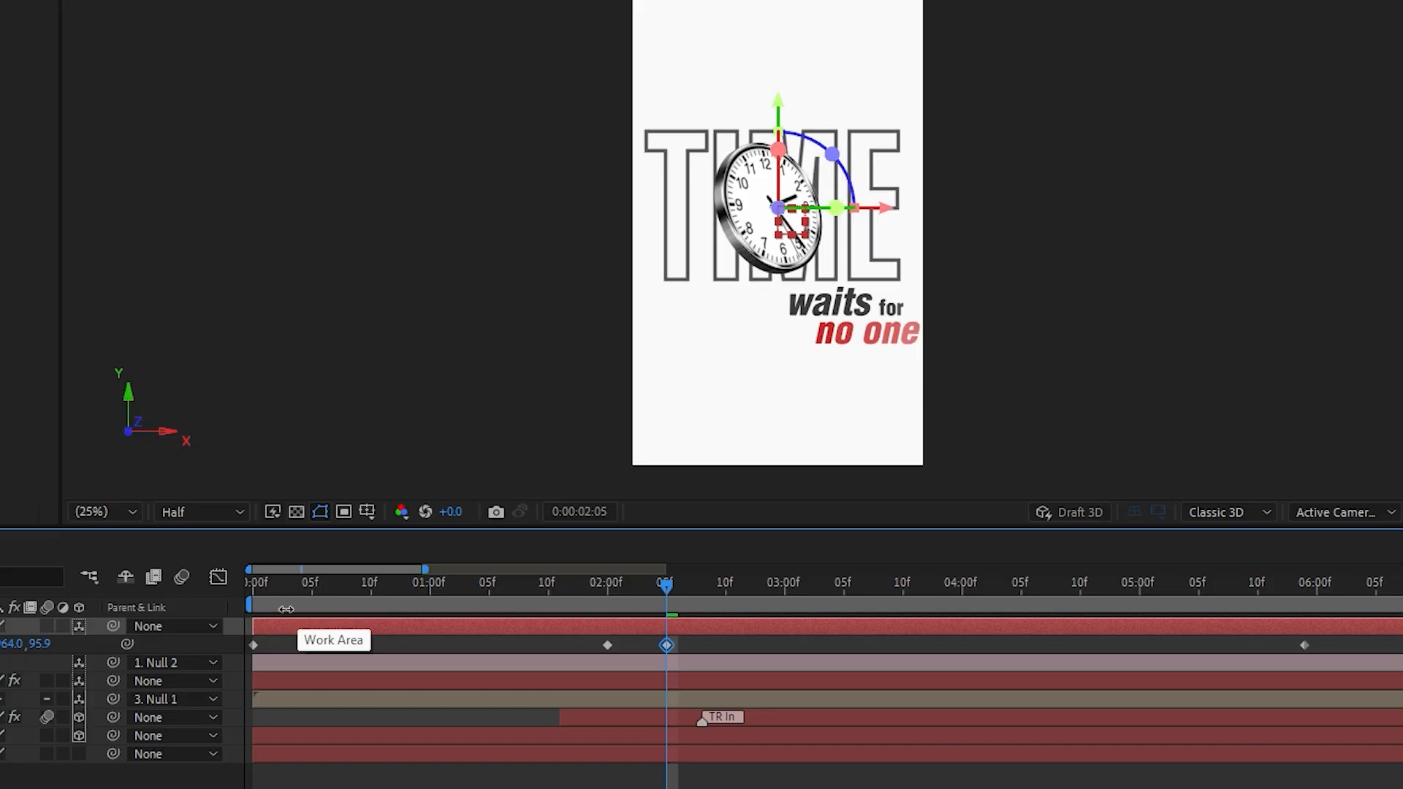
key(space)
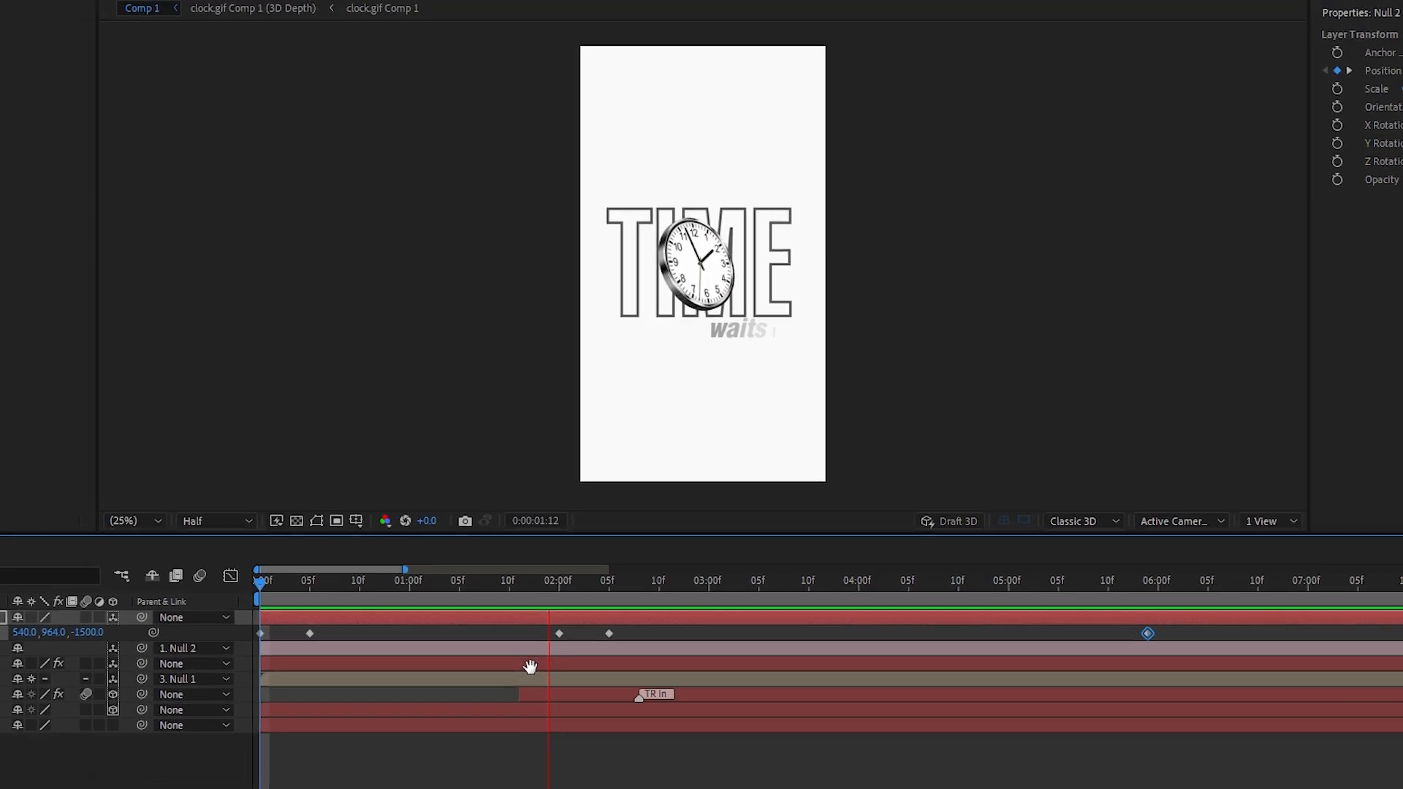
key(space)
key(ctrl+s)
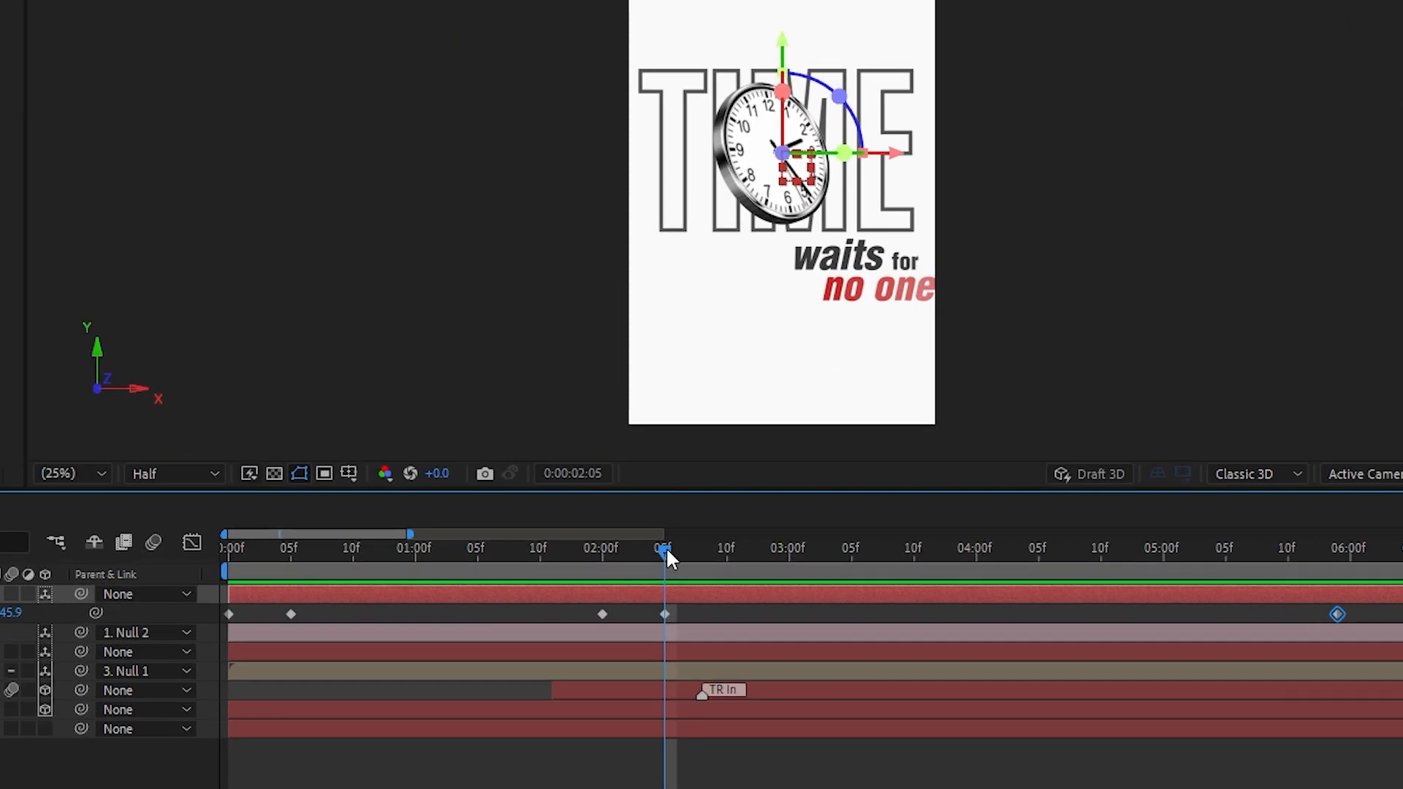
Duplicate the TIME text layer to start at 0:00:02:05 and replace its text with "NO ONE" on two lines.
click(3, 709)
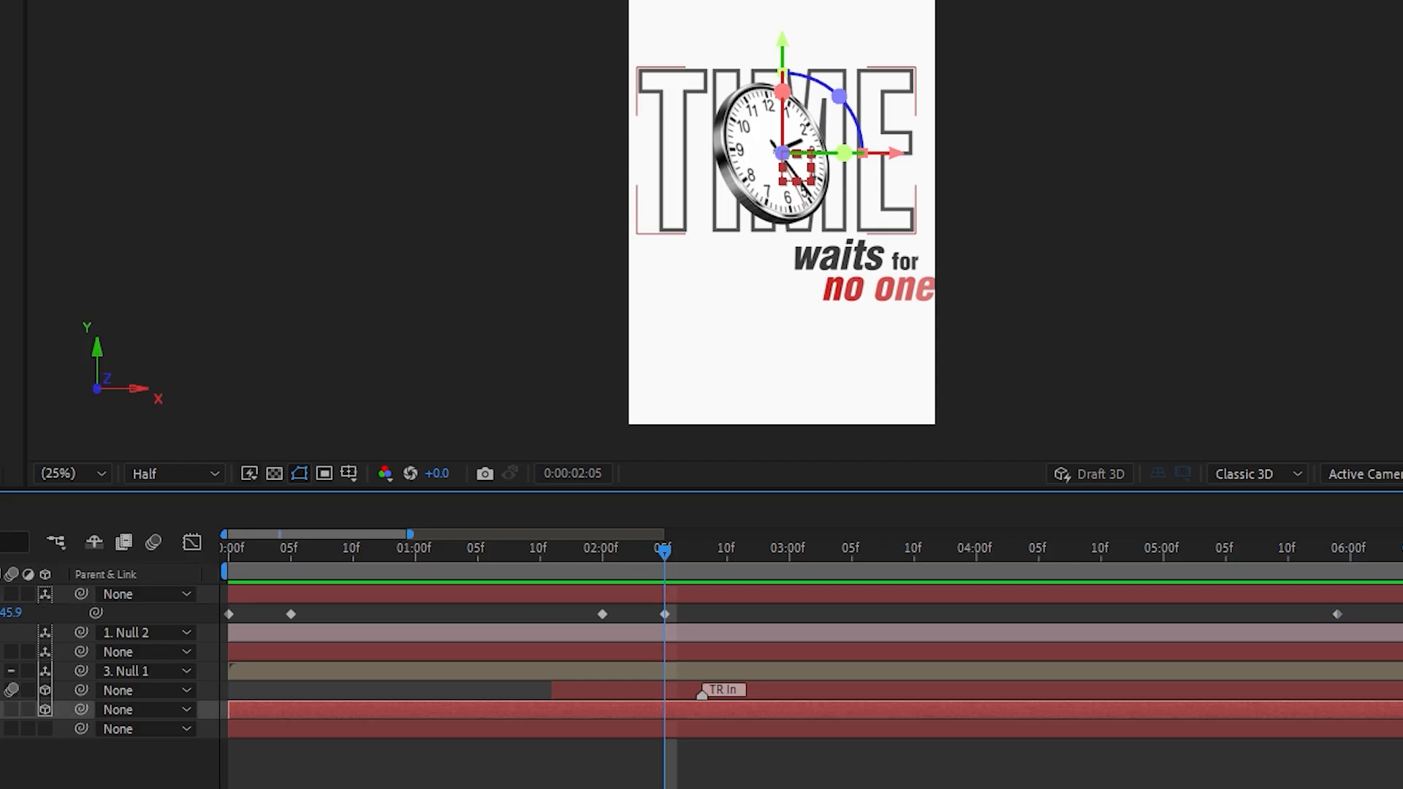
double_click(699, 175)
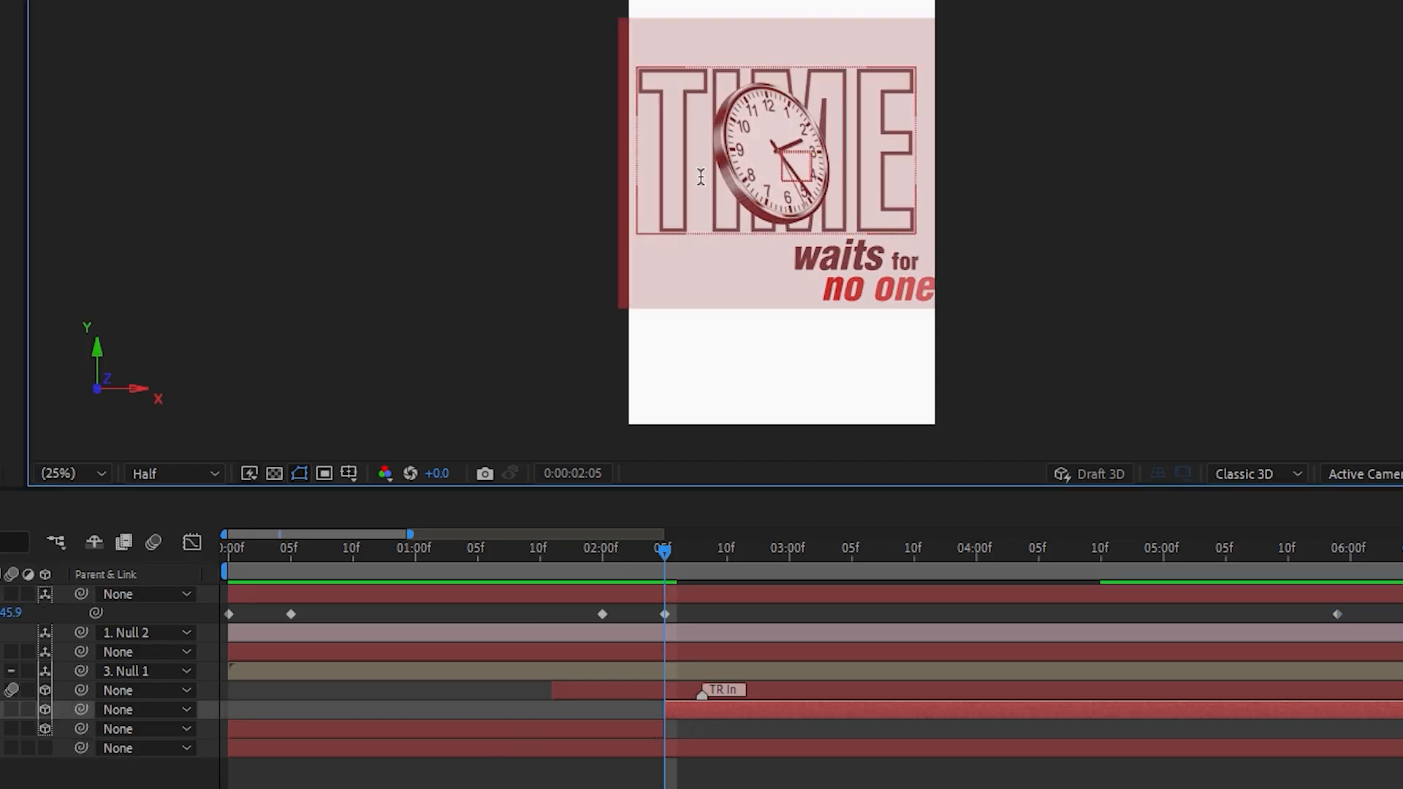
text(NO ONE)
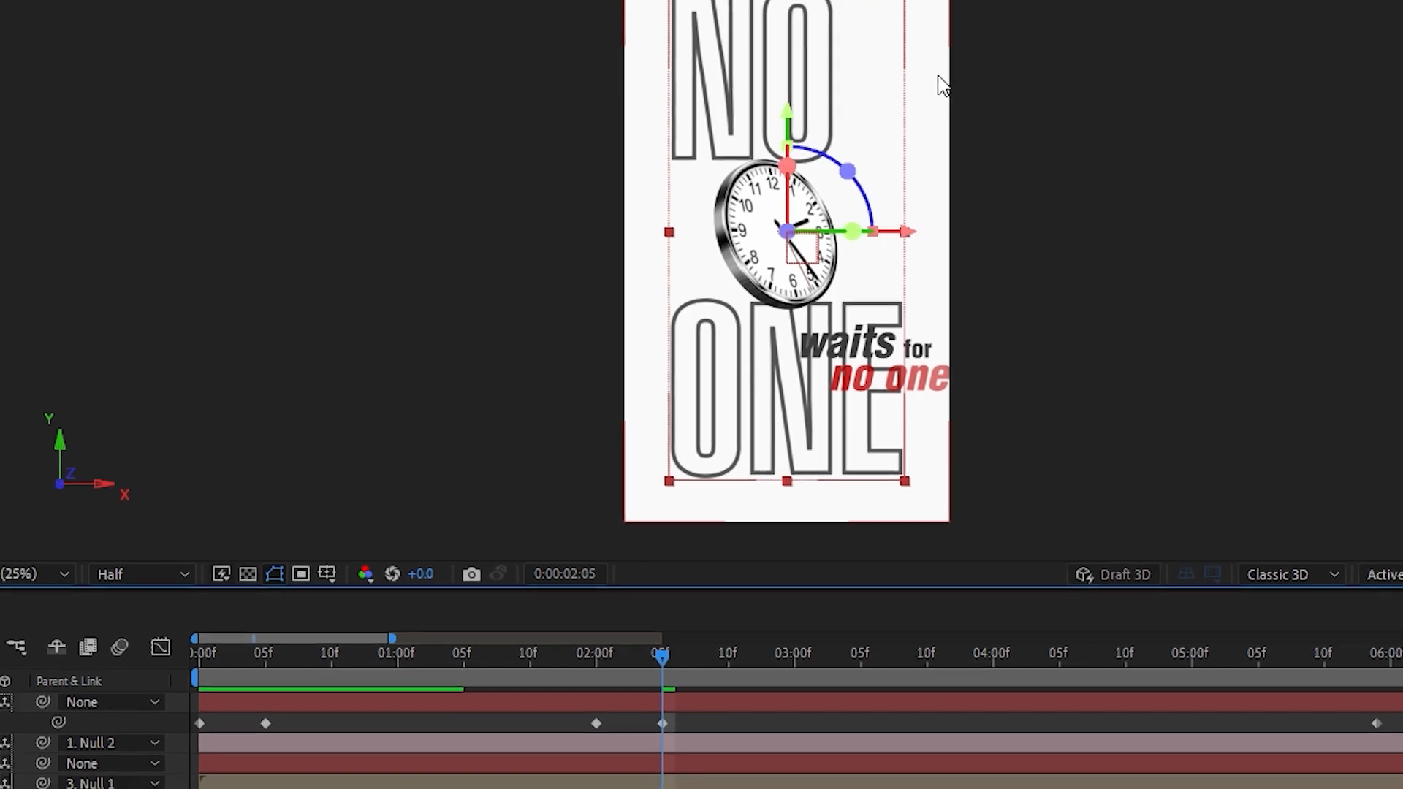
Give the large NO ONE text a solid red fill without a stroke, save the project and select its layer.
double_click(823, 49)
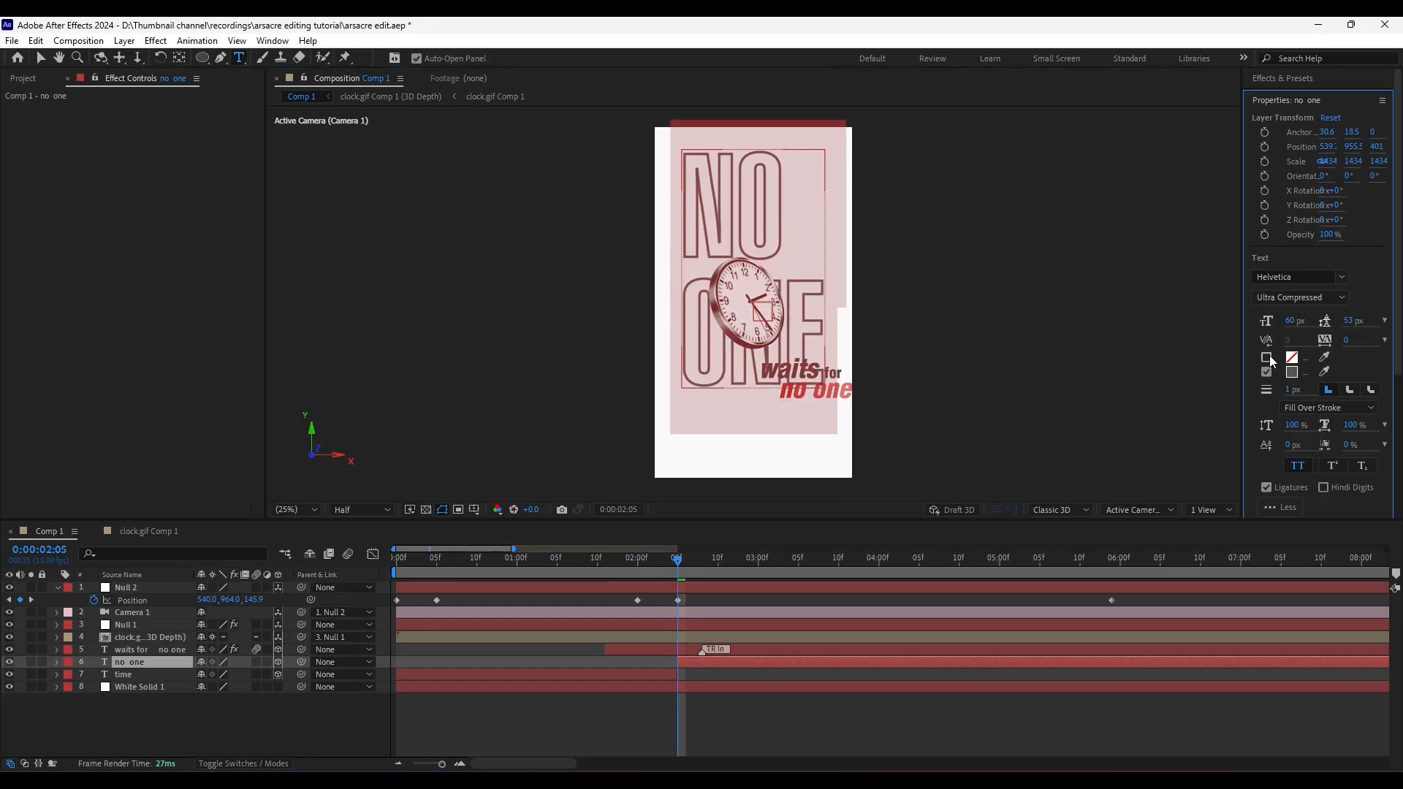
click(1269, 374)
click(1292, 358)
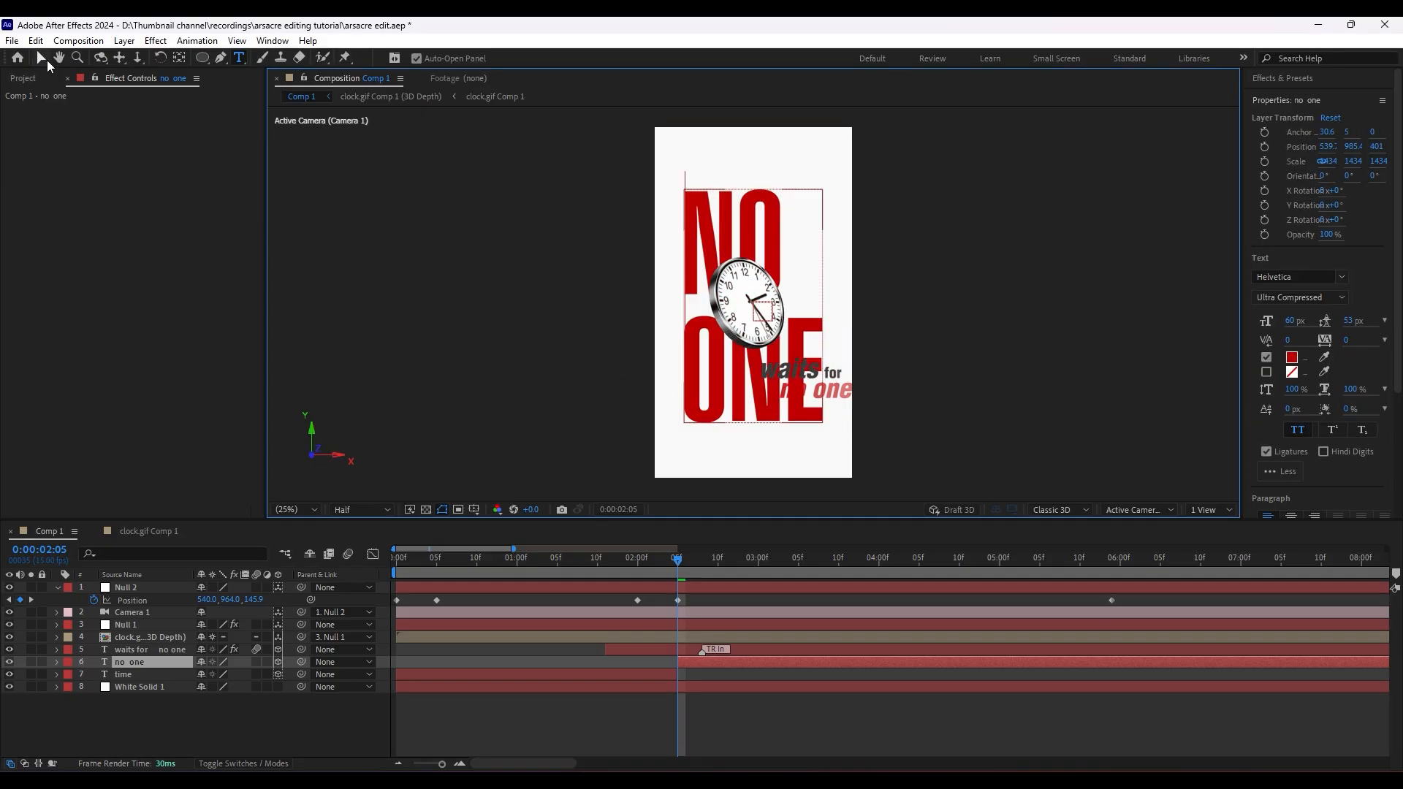
click(723, 722)
key(ctrl+s)
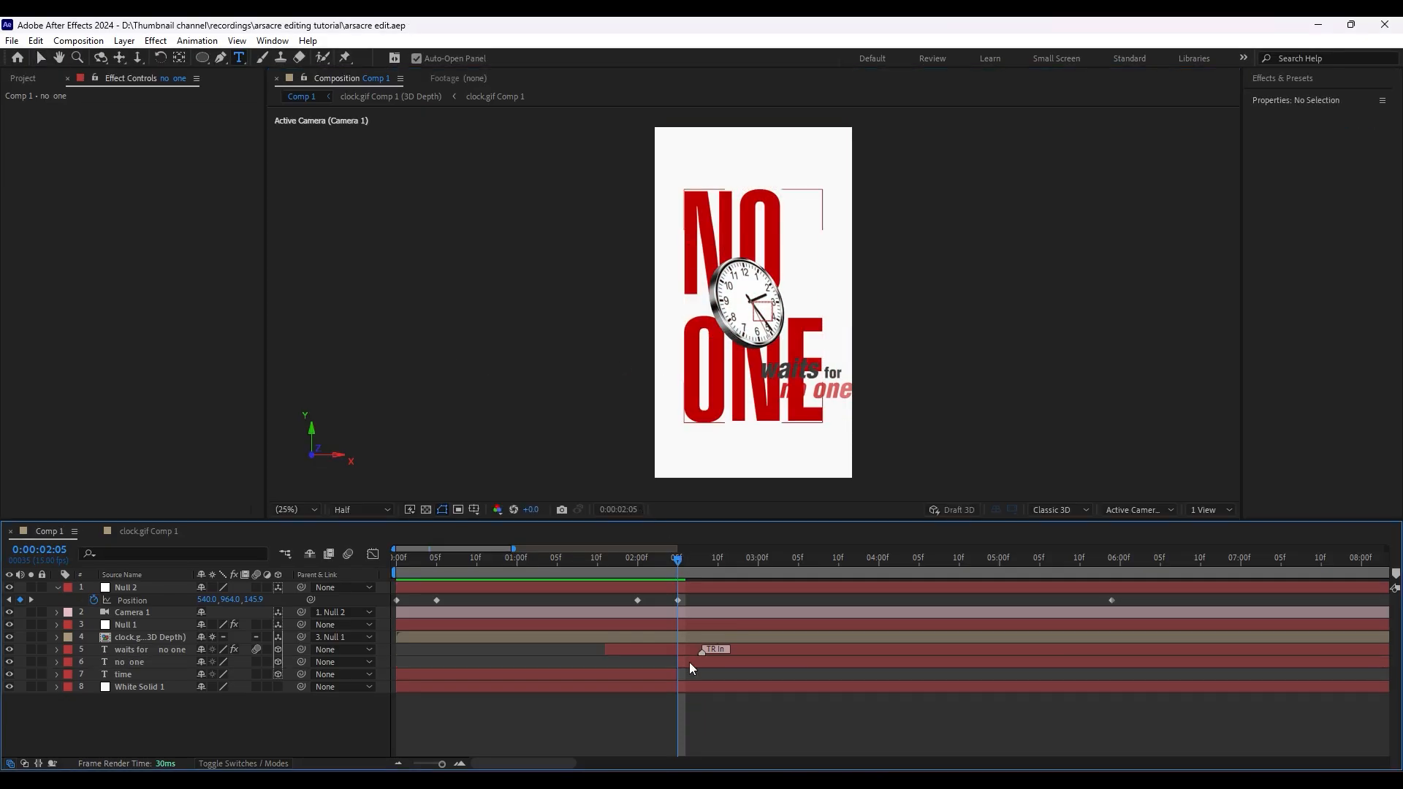
click(690, 662)
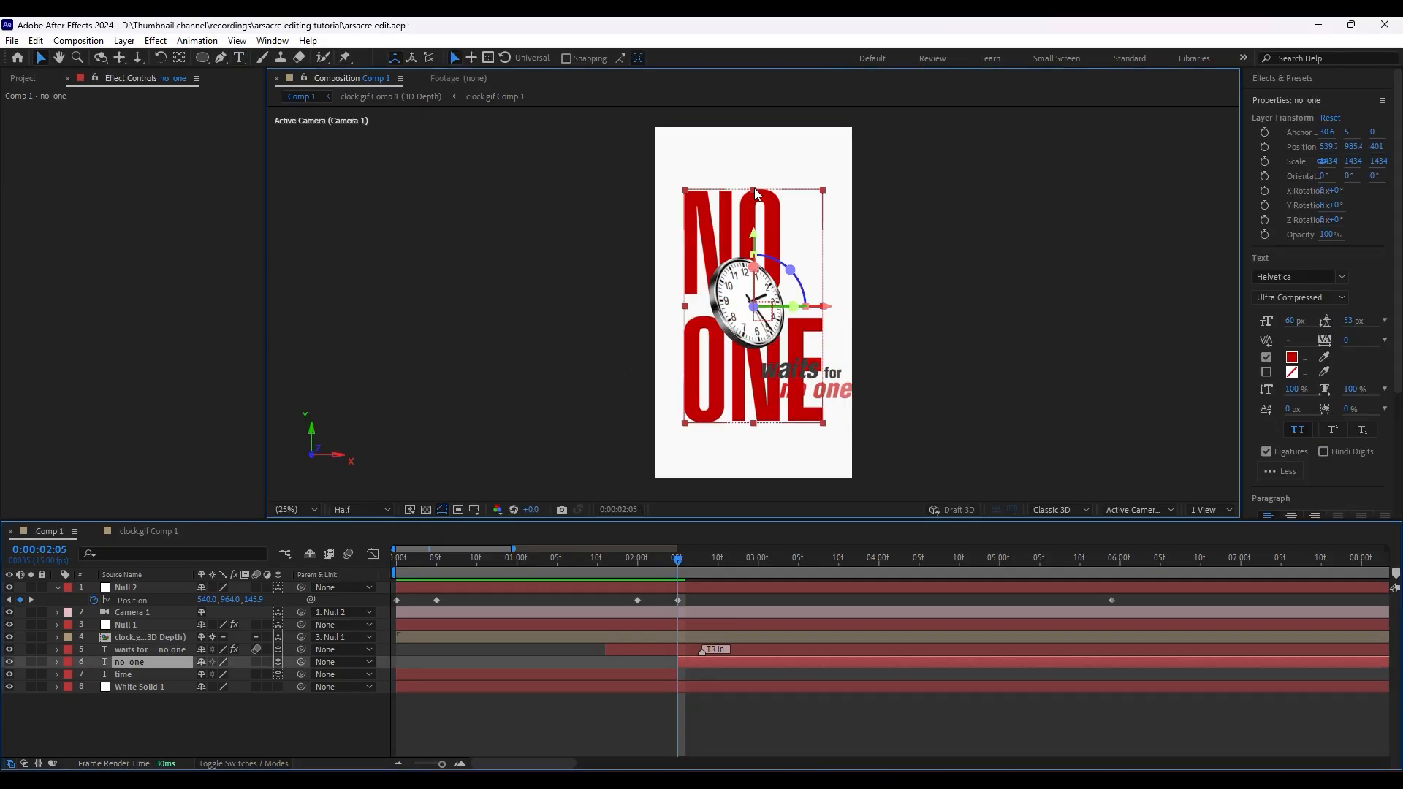
Slightly enlarge the big red NO ONE text and recolor the words "no one" in the smaller "waits for" text black.
drag(756, 189, 755, 187)
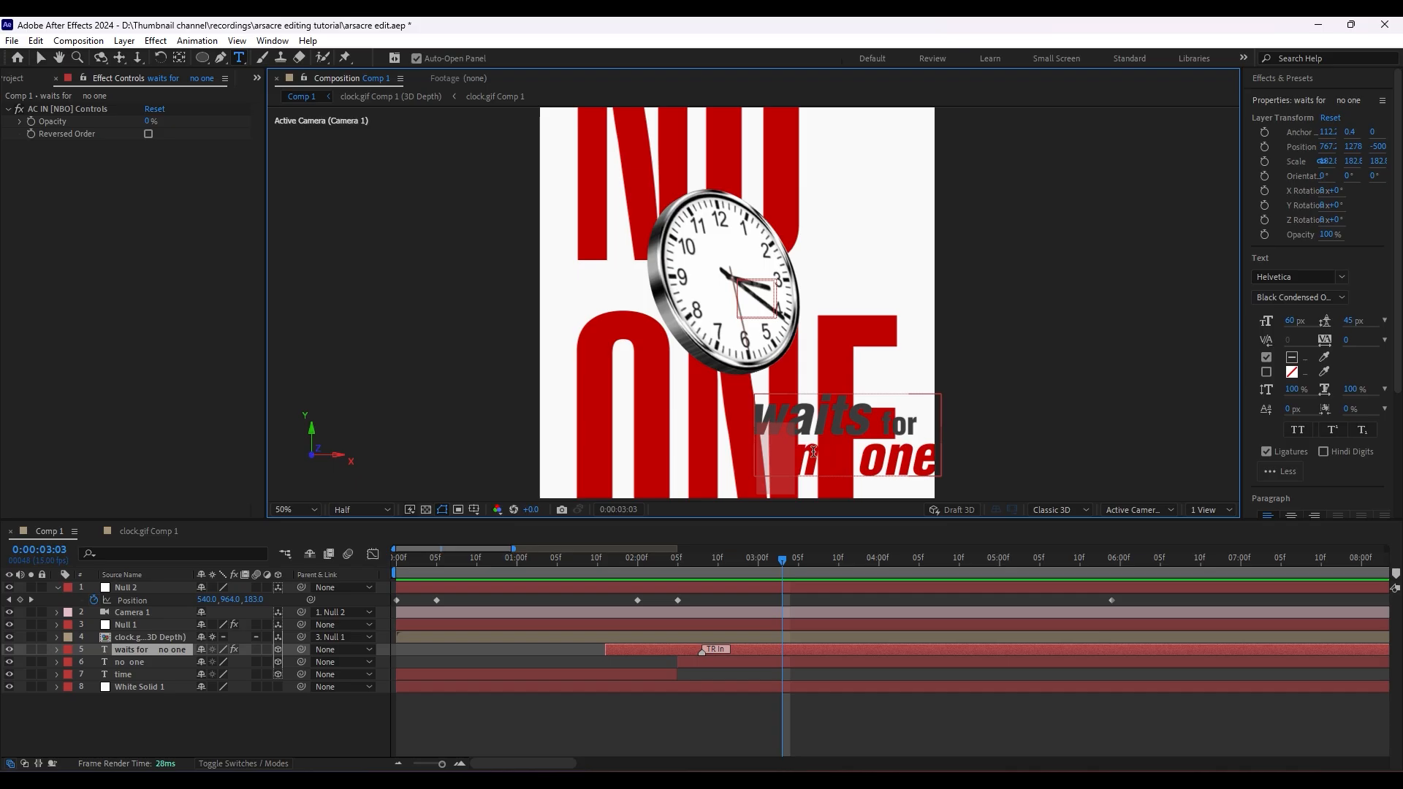
drag(758, 454, 942, 452)
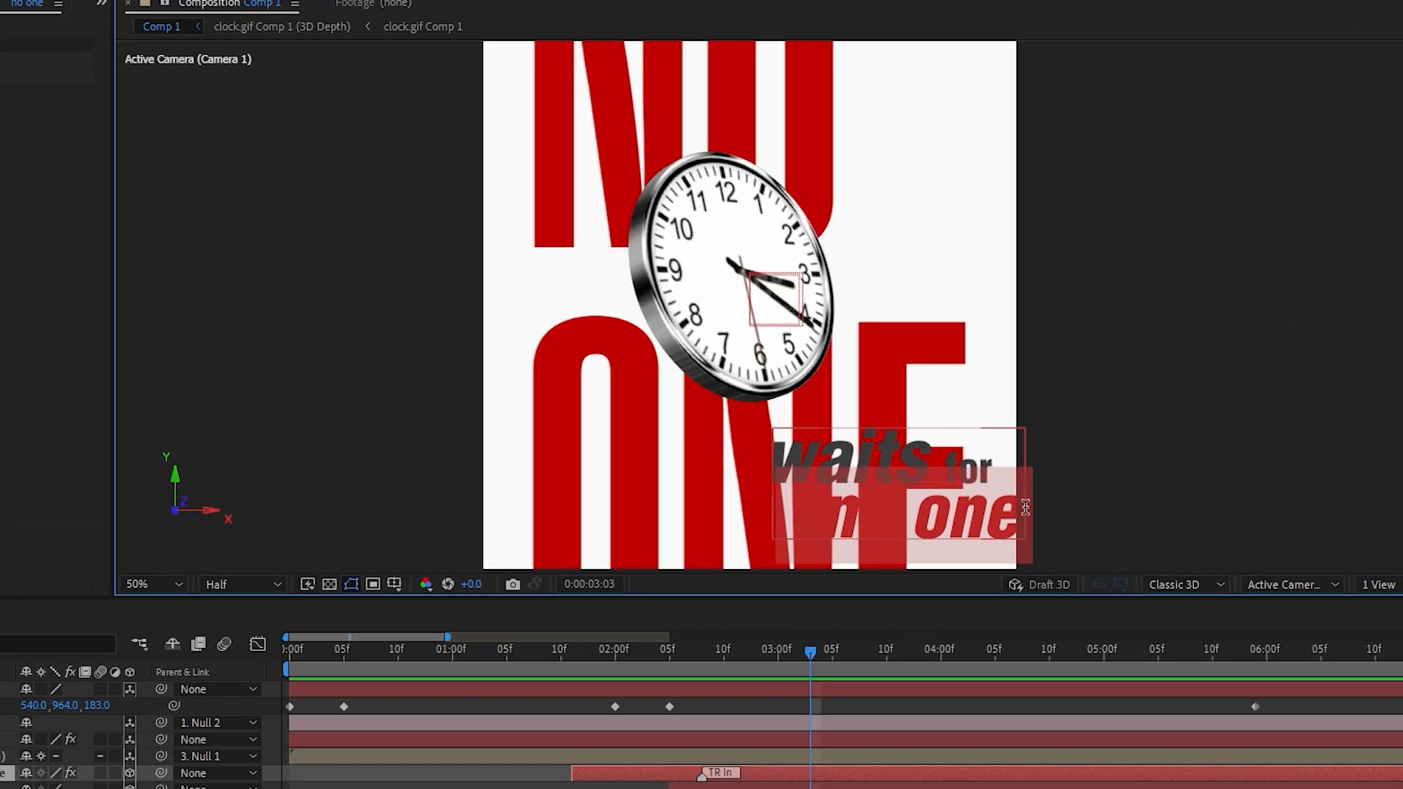
click(1399, 351)
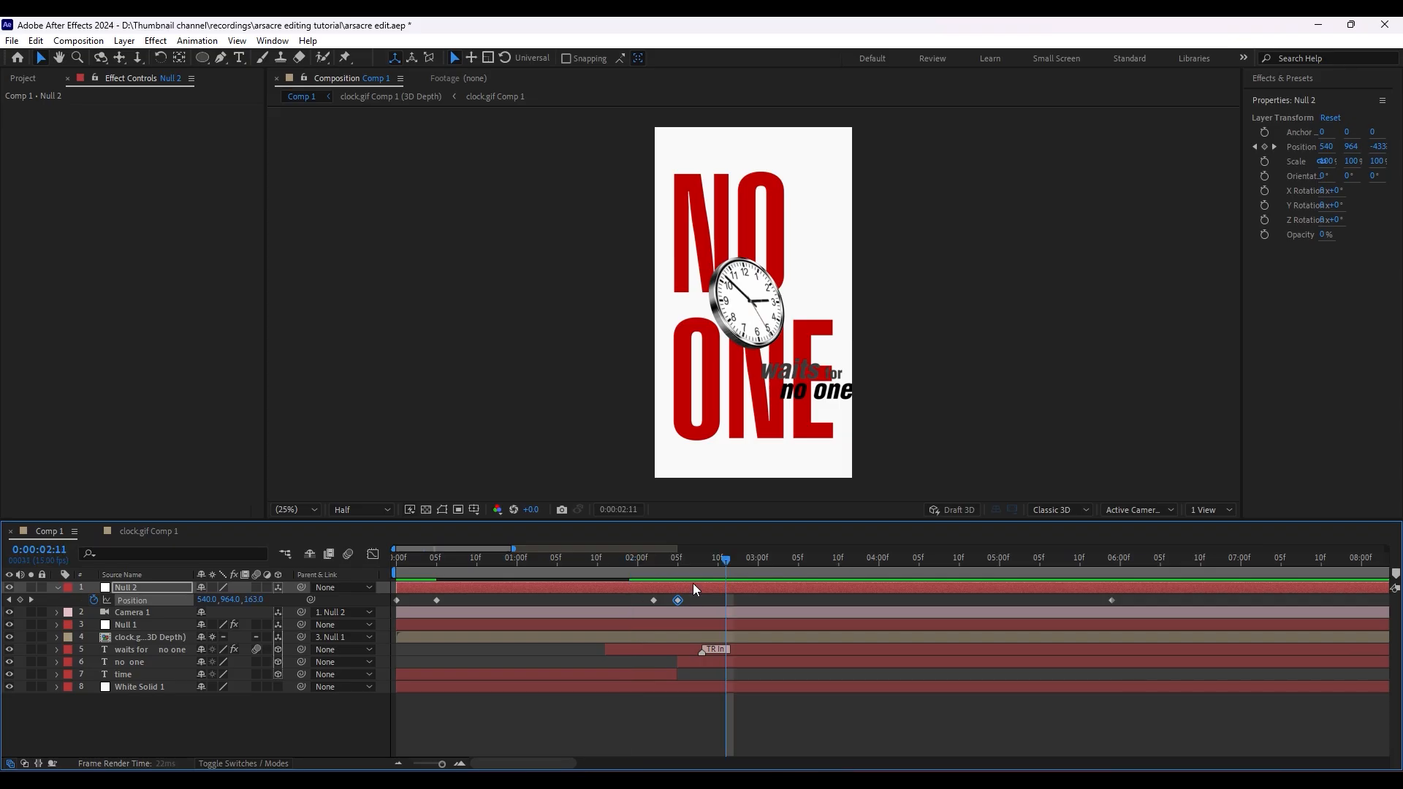
Create a new adjustment layer in the main composition.
click(128, 719)
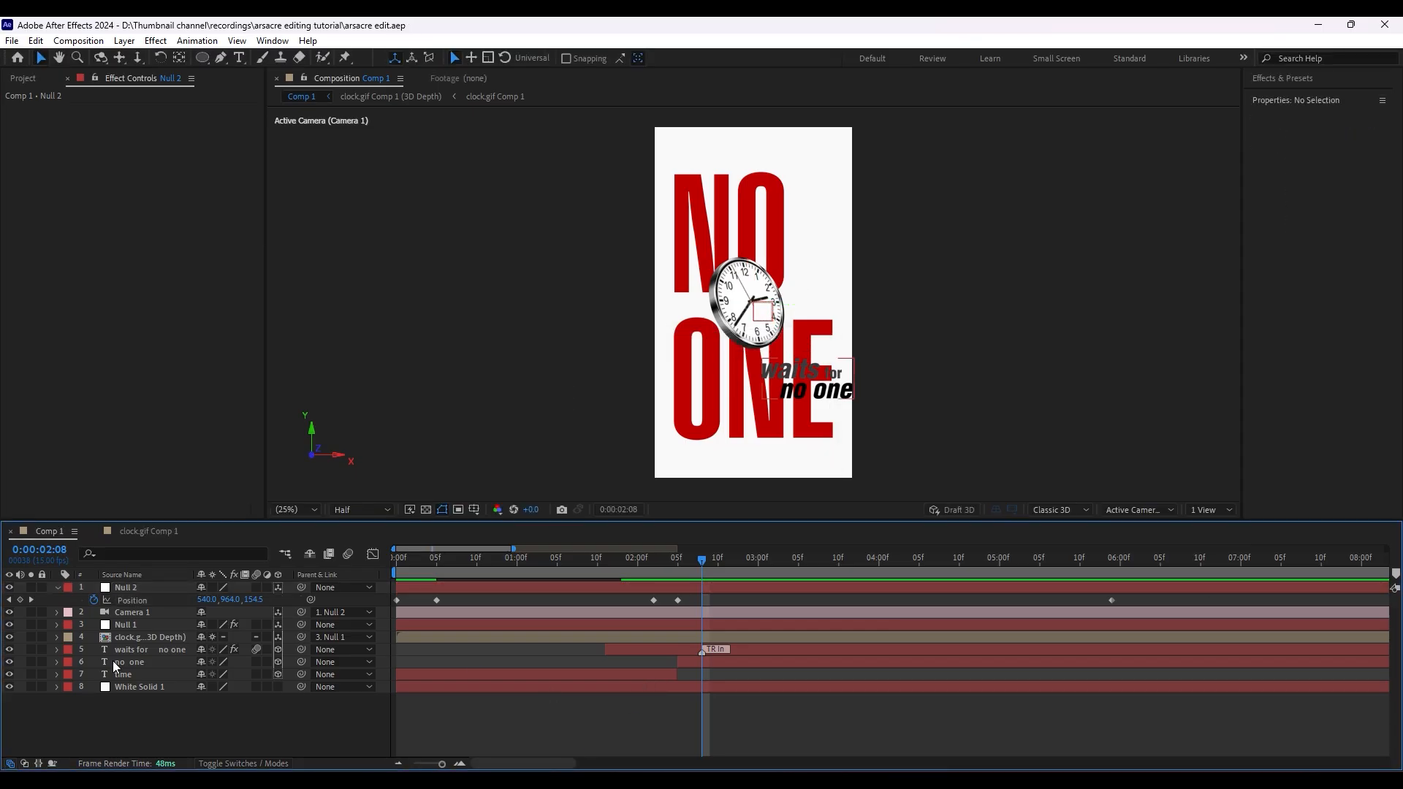
right_click(92, 721)
click(95, 714)
right_click(307, 718)
mouse_move(343, 531)
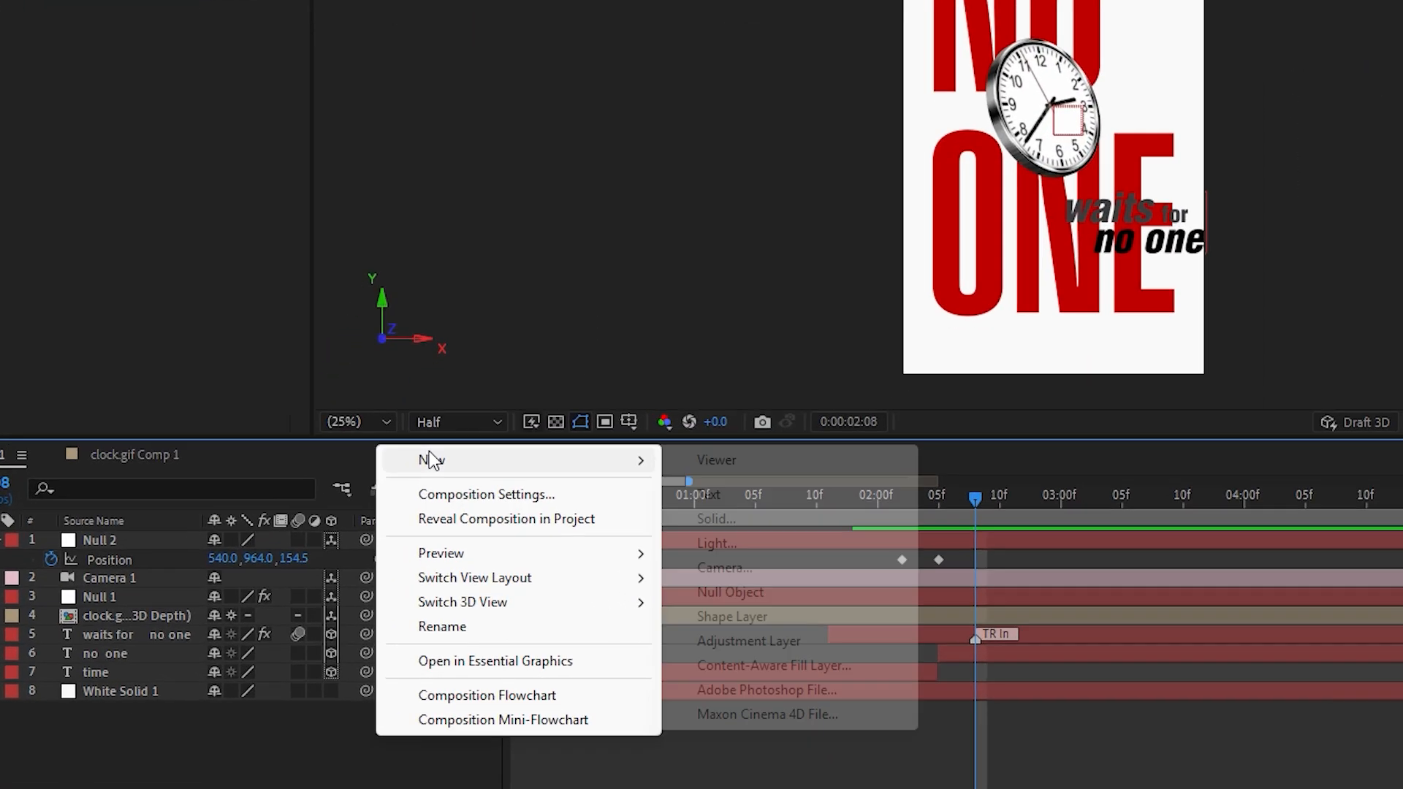
click(748, 641)
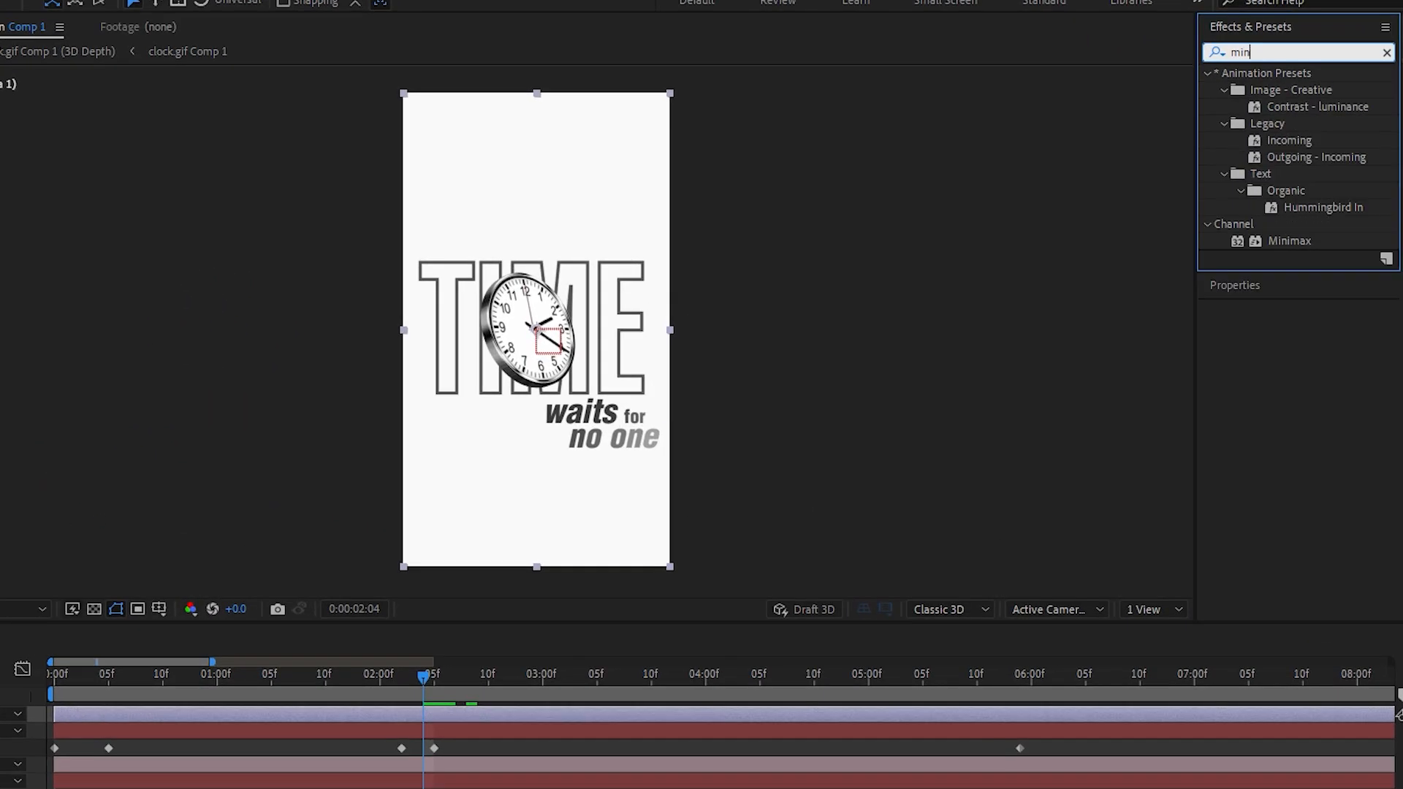
Apply the Minimax effect to the adjustment layer and trim the layer to a short clip around 0:00:02:05.
text(ma)
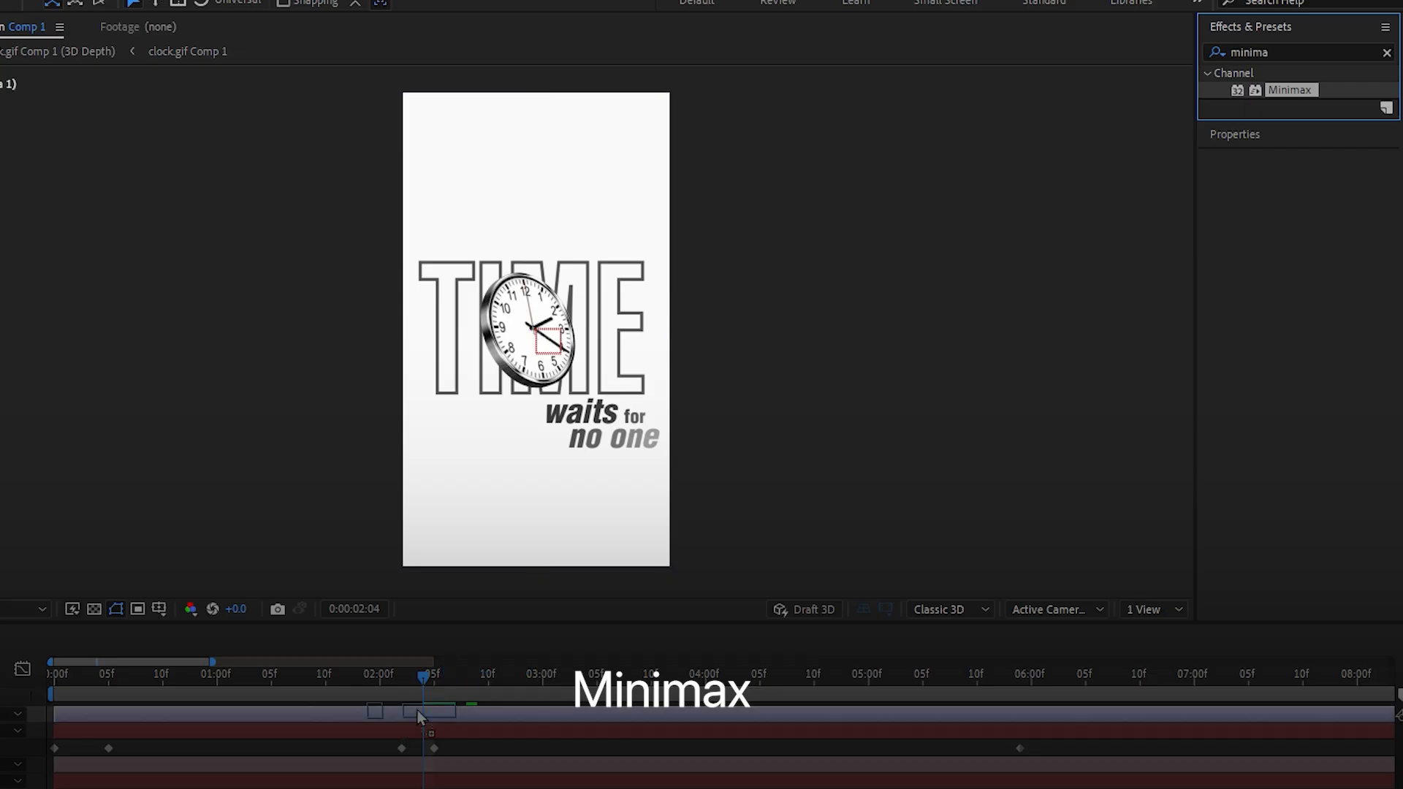
drag(417, 711, 415, 714)
click(439, 677)
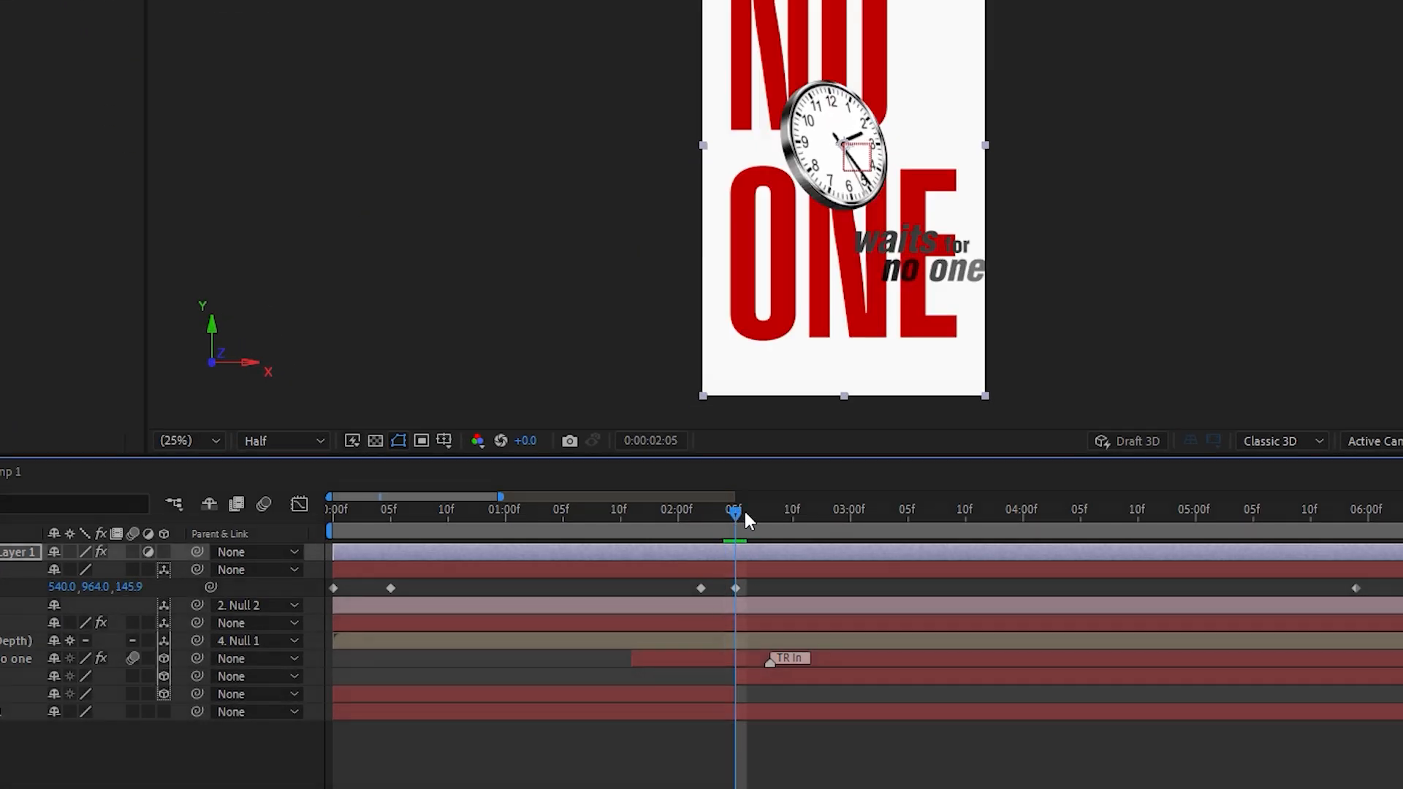
key(Page_Up)
key(Page_Down)
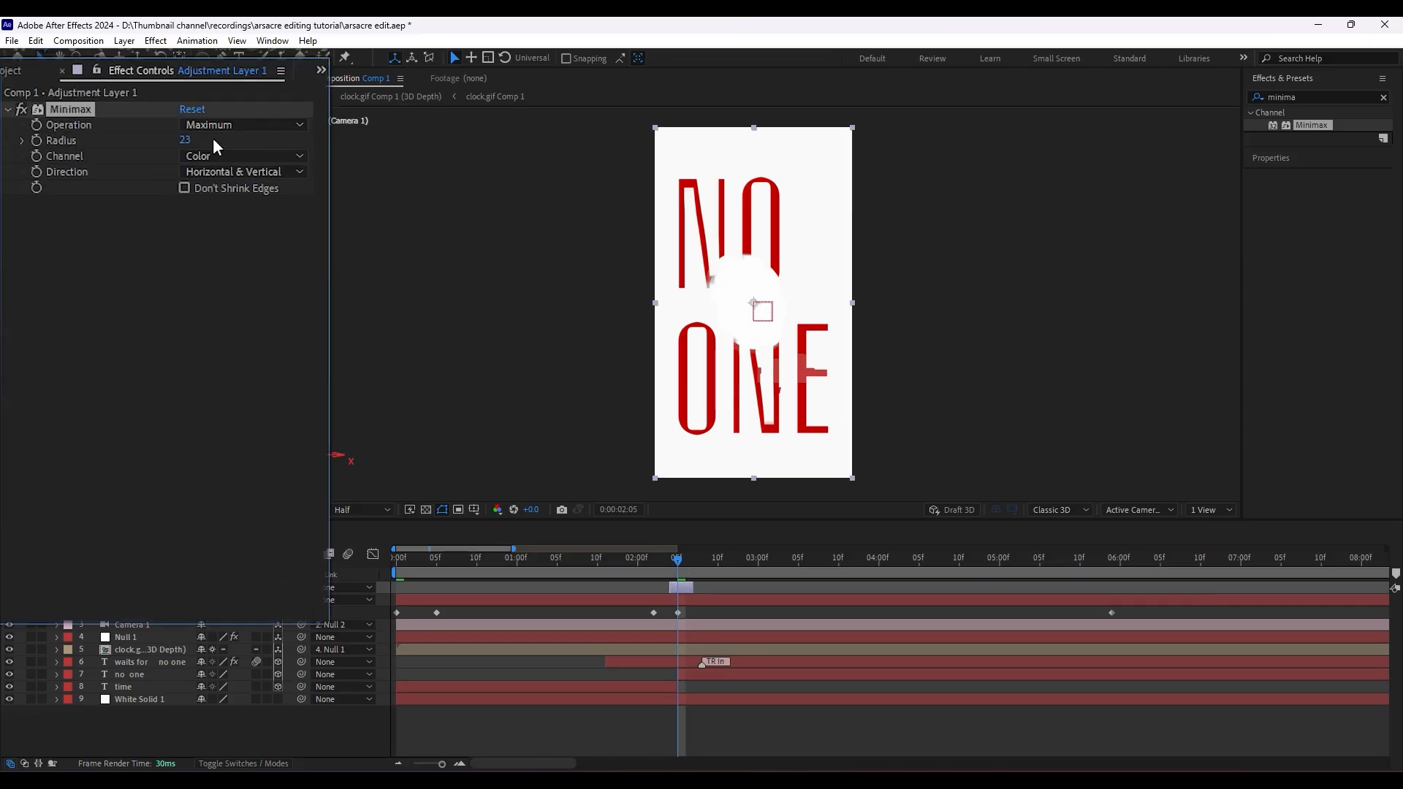
Set the Minimax operation to Minimum Then Maximum with a radius of 34.
click(226, 125)
click(241, 204)
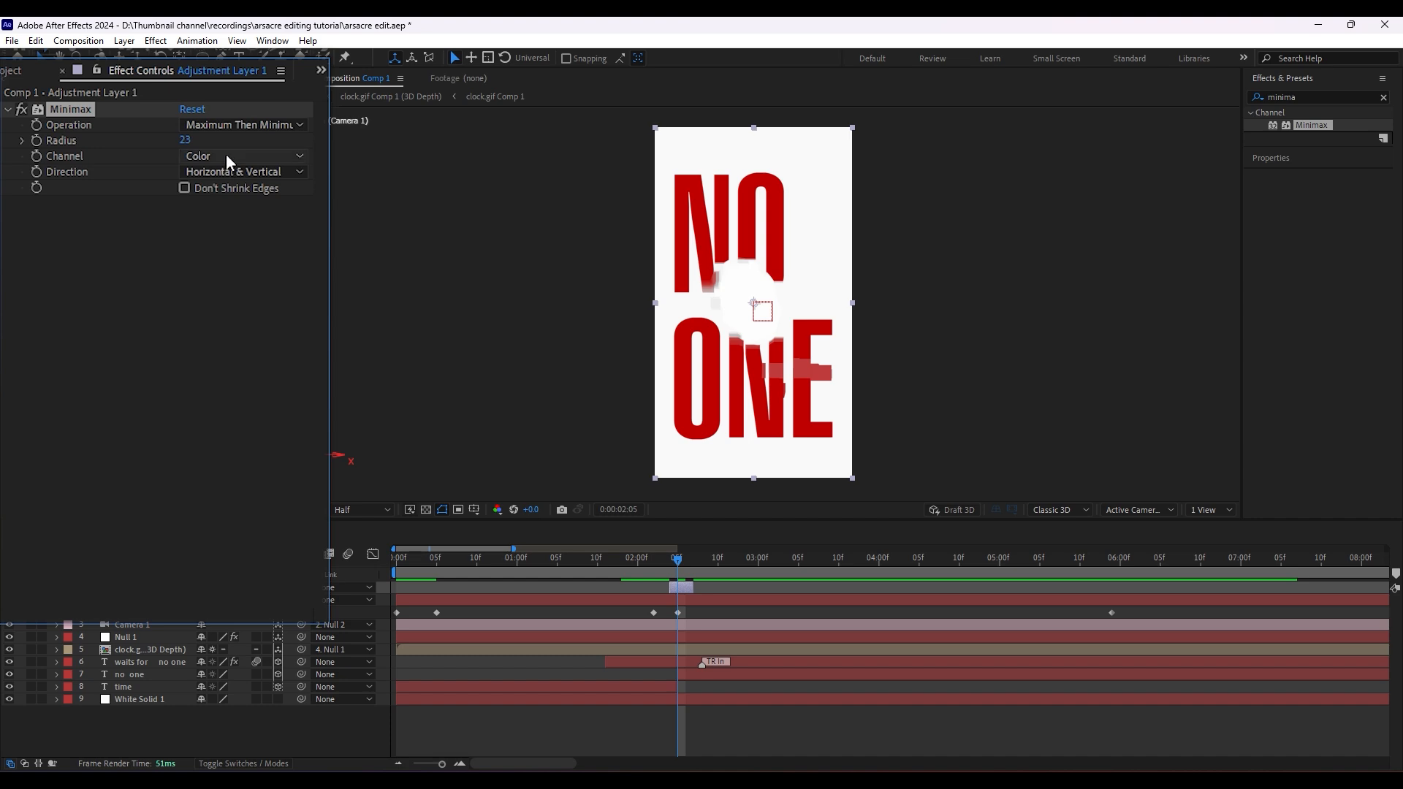
click(234, 125)
click(239, 187)
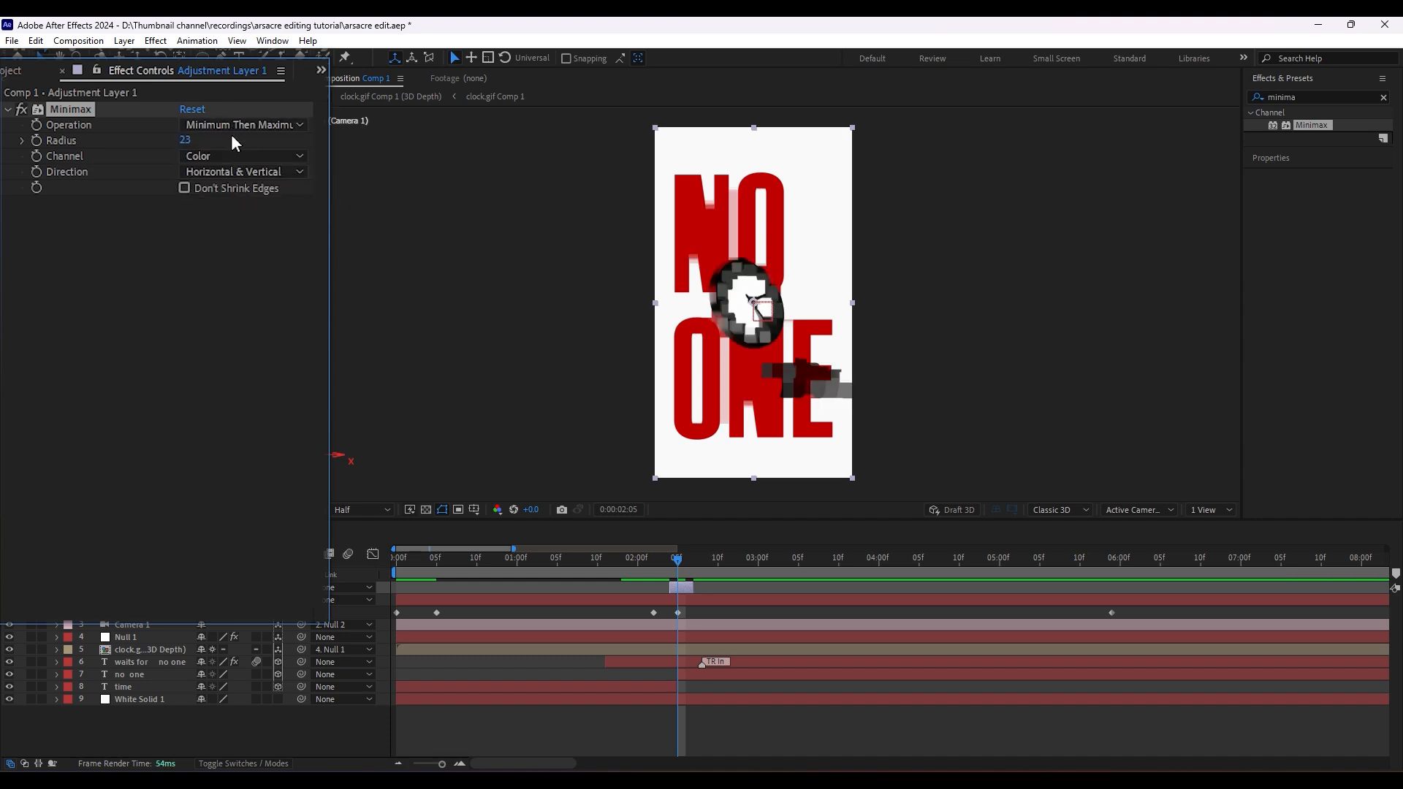
drag(163, 155, 183, 175)
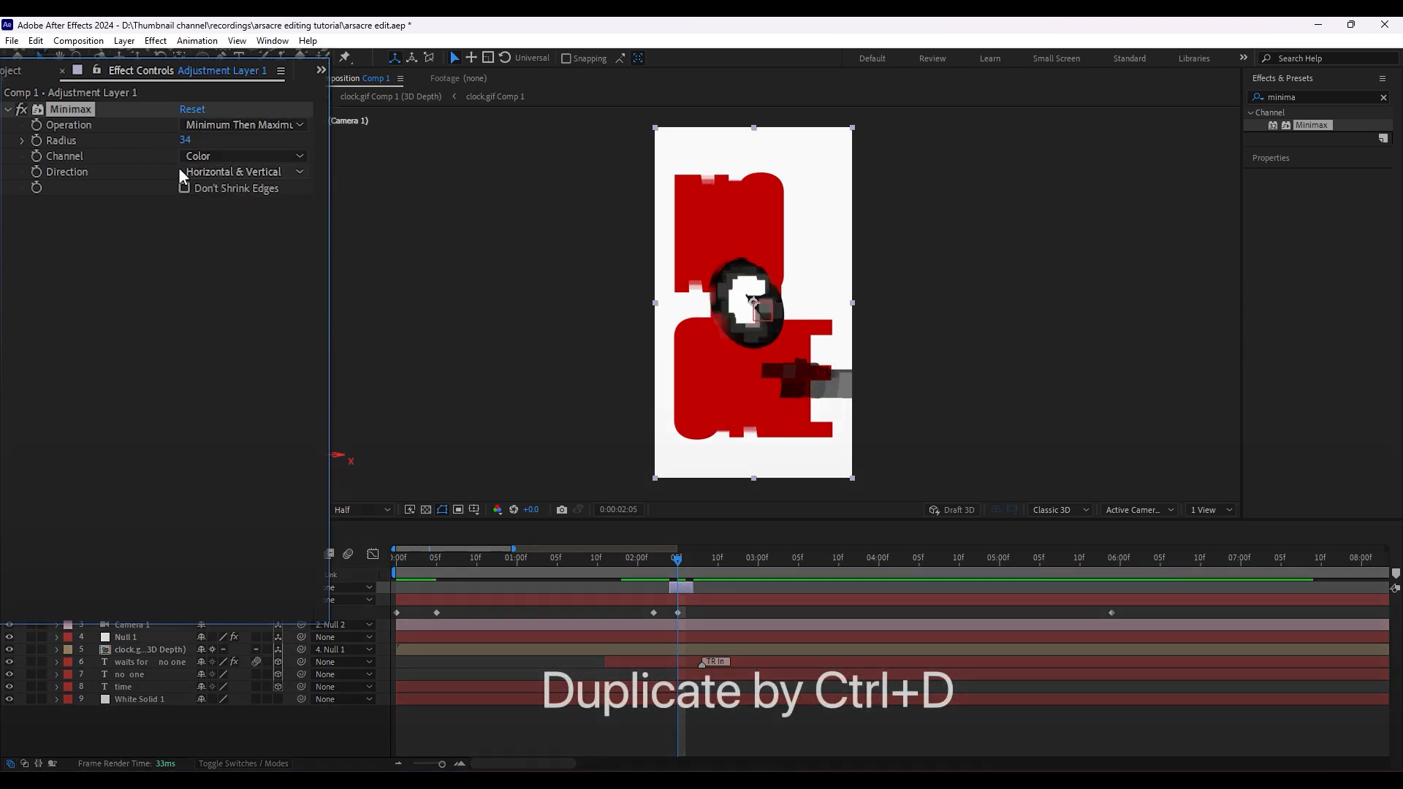
Duplicate the Minimax adjustment layer and place the copy so it ends at 0:00:00:03.
key(ctrl+d)
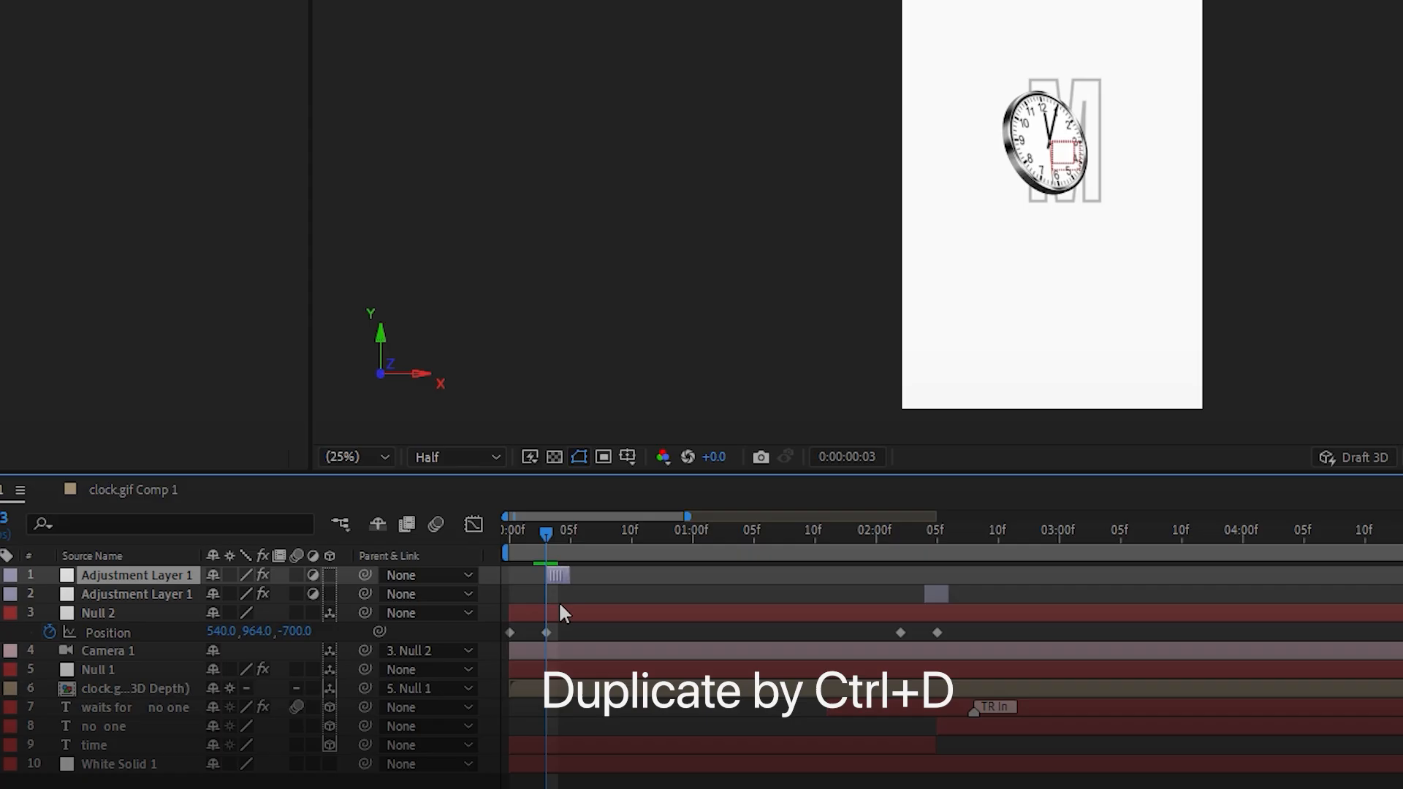
drag(558, 601, 534, 600)
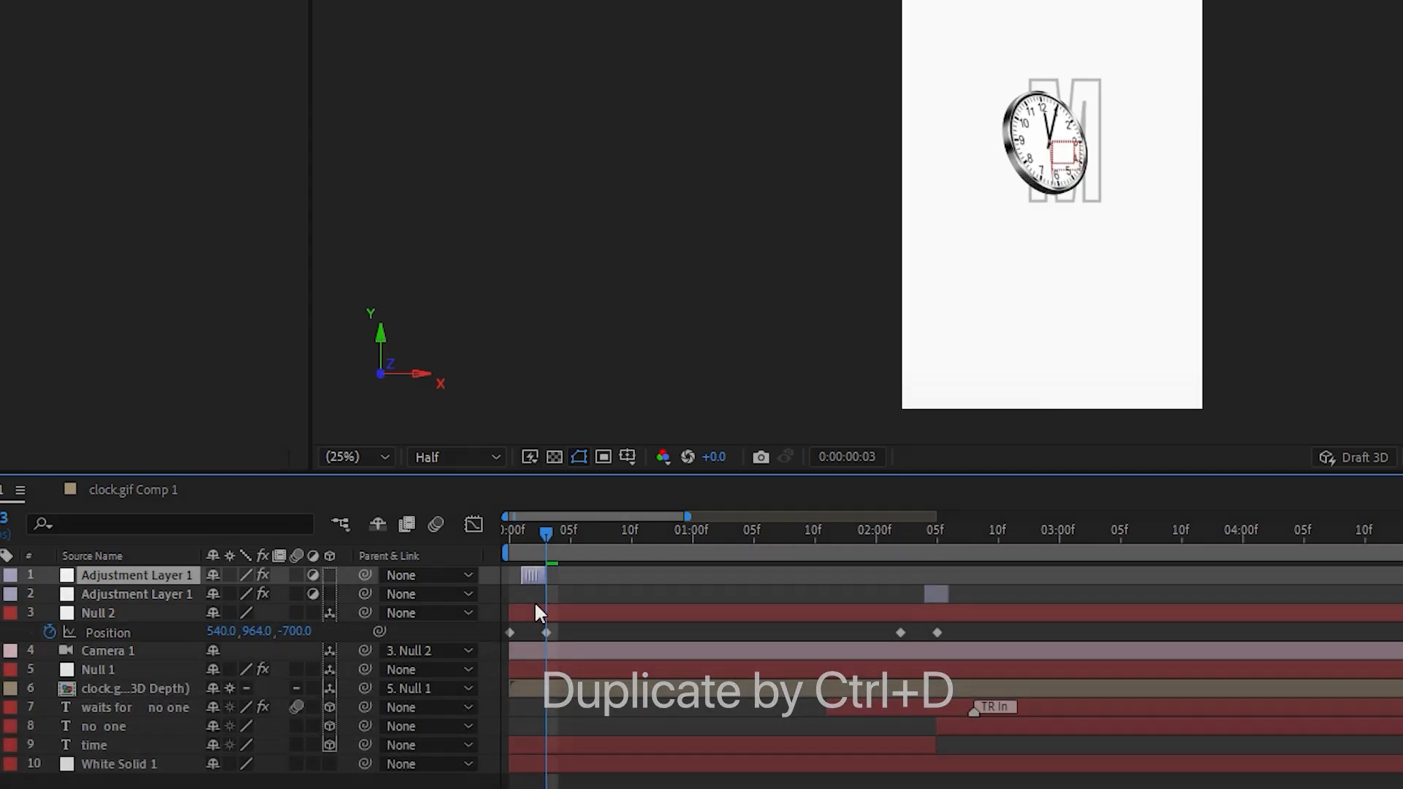
drag(545, 526, 509, 530)
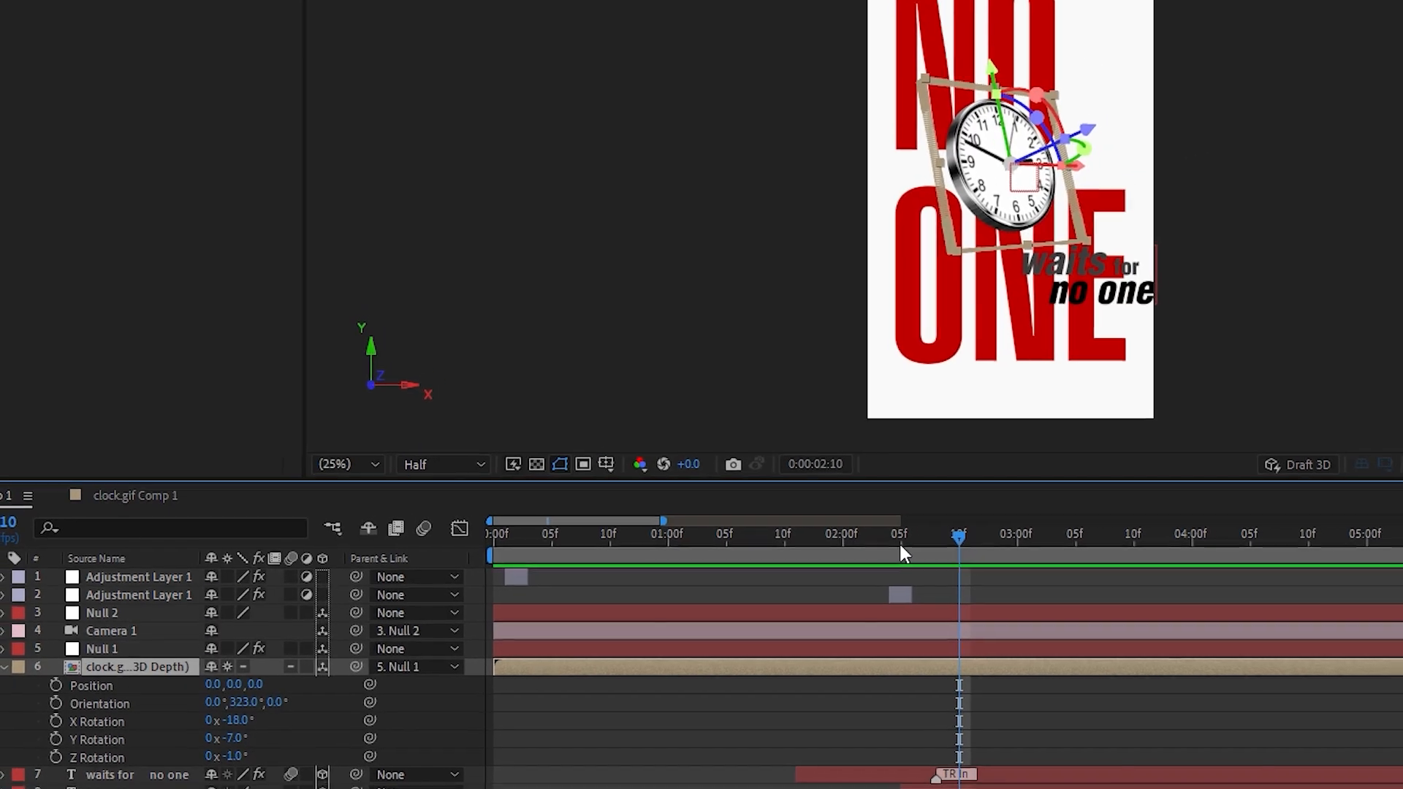
Keyframe the clock 3D Depth layer's Position and Orientation and copy the late pair of keyframes to 0:00:02:05.
drag(871, 542, 429, 591)
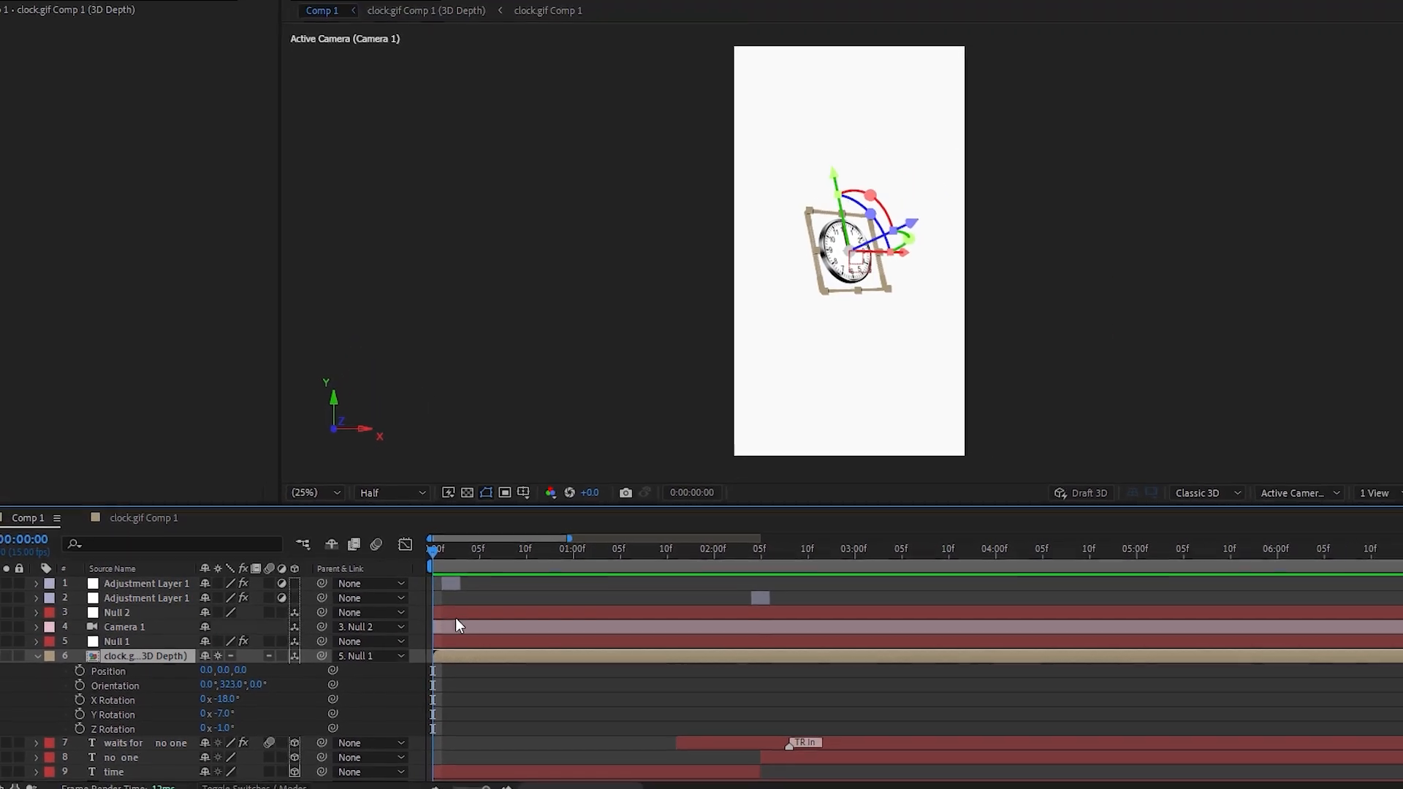
click(67, 678)
click(67, 695)
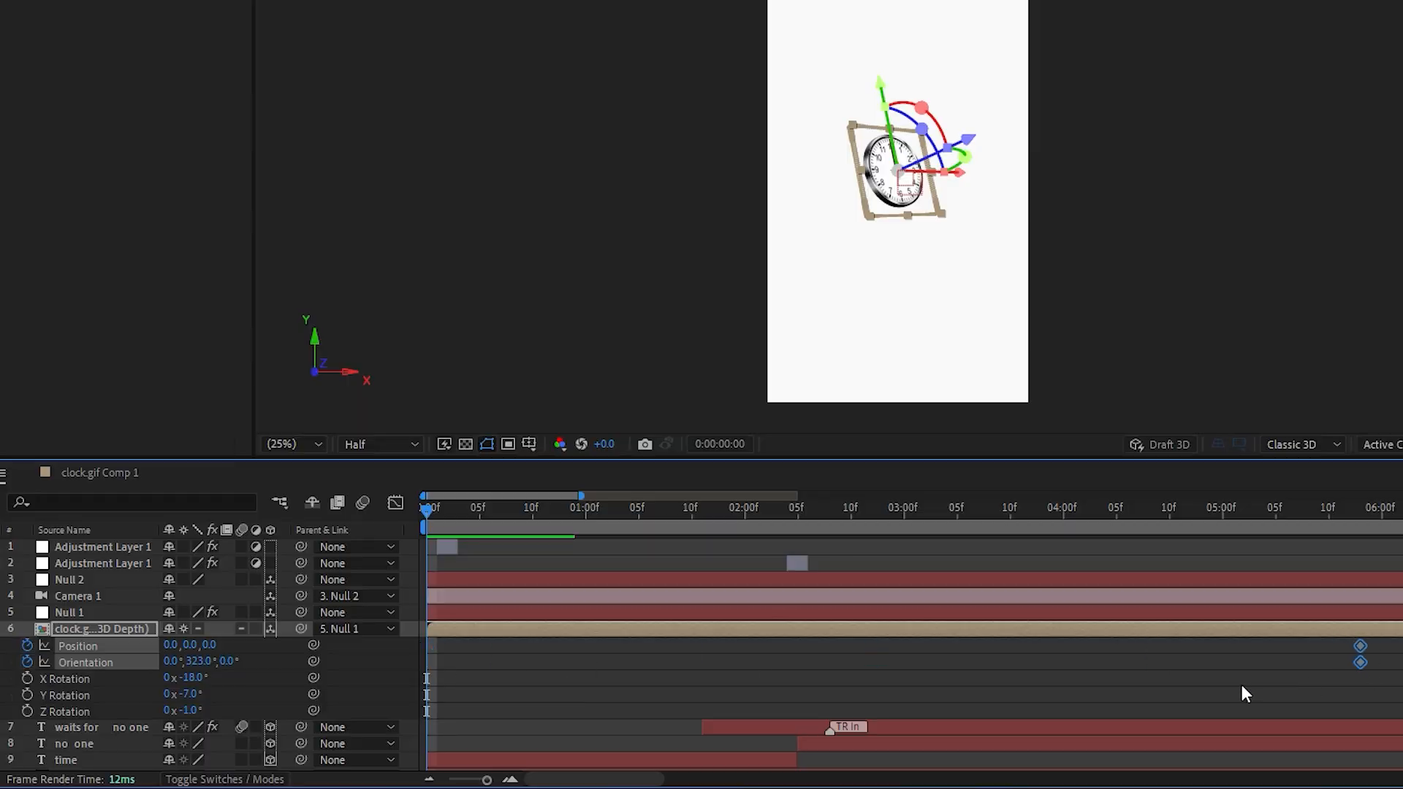
click(1352, 580)
key(u)
drag(1385, 657, 1349, 686)
key(ctrl+c)
click(798, 511)
key(ctrl+v)
Change the clock layer's Orientation at 0:00:00:00 and preview its rotation.
drag(798, 512, 427, 511)
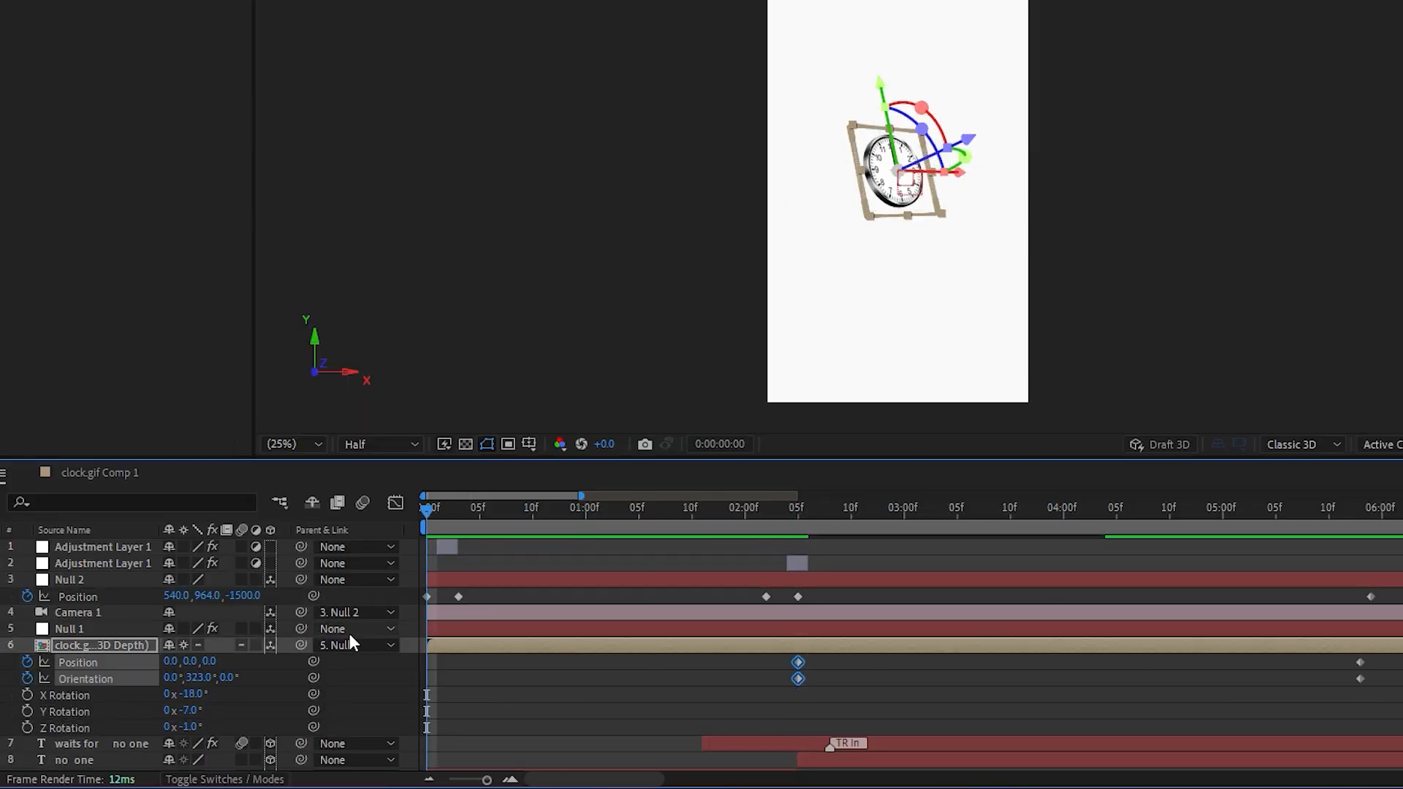
drag(195, 678, 172, 678)
key(space)
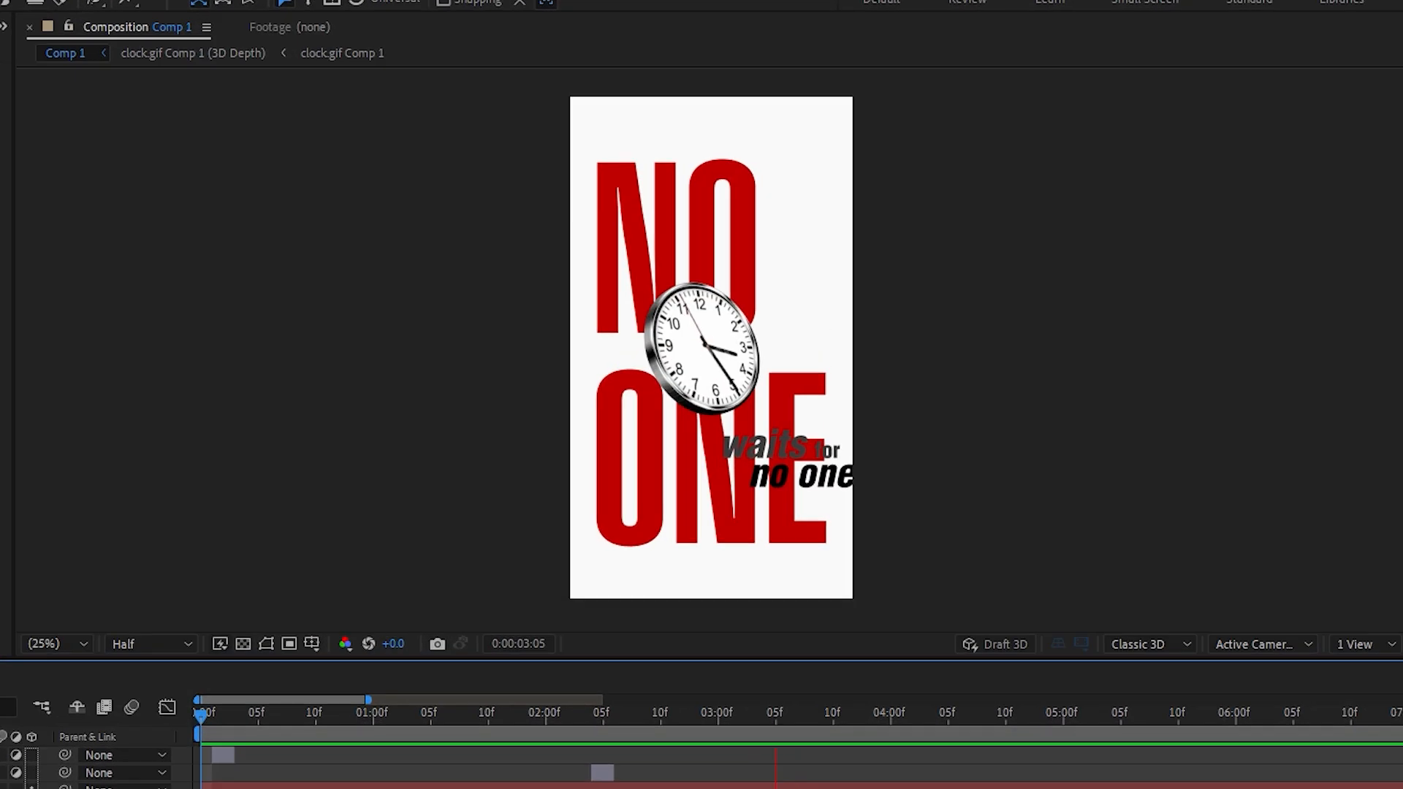
click(1190, 722)
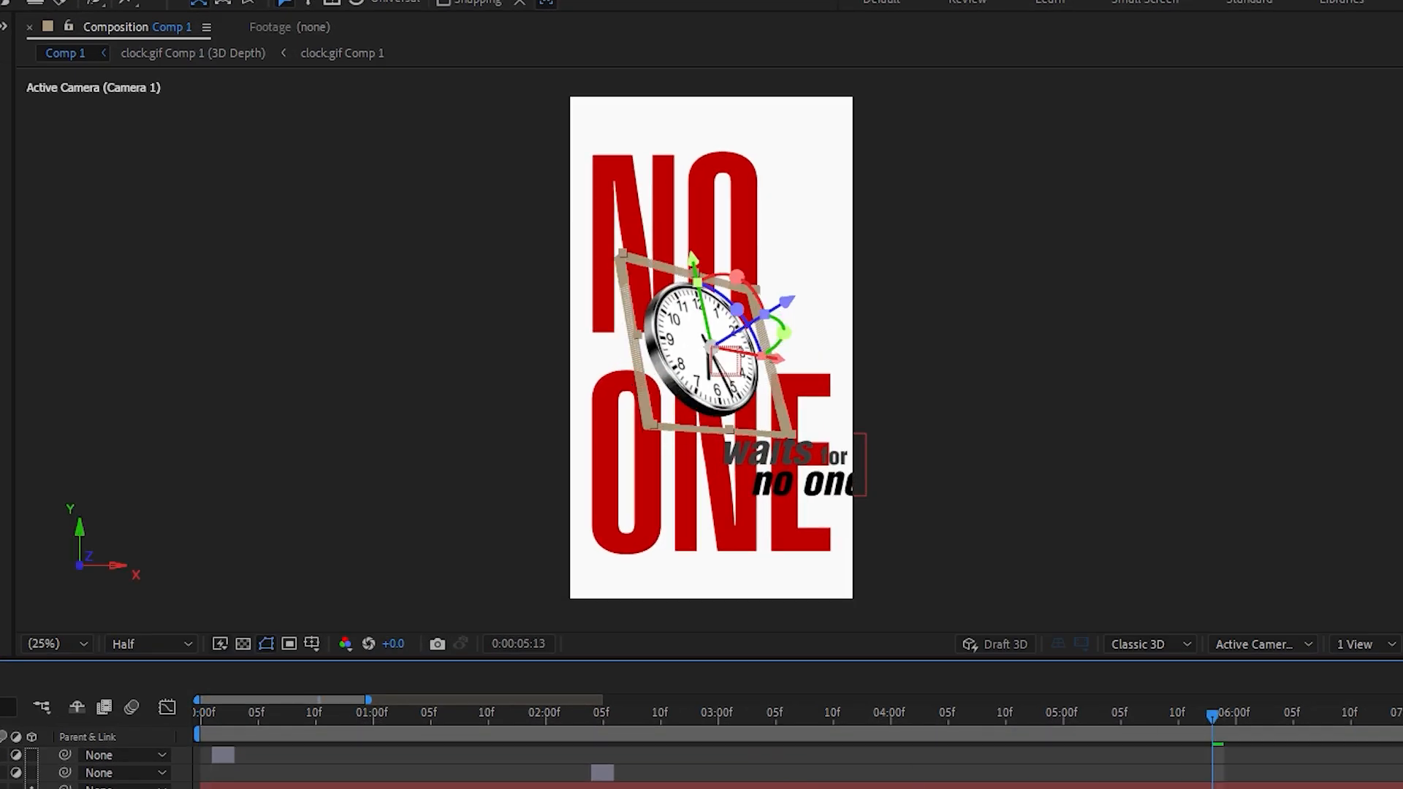
Add the Texturelabs InkPaint texture as the top layer, rotated 90° and scaled to the frame, using a Classic Color Burn blend at 20% opacity.
drag(50, 250, 138, 587)
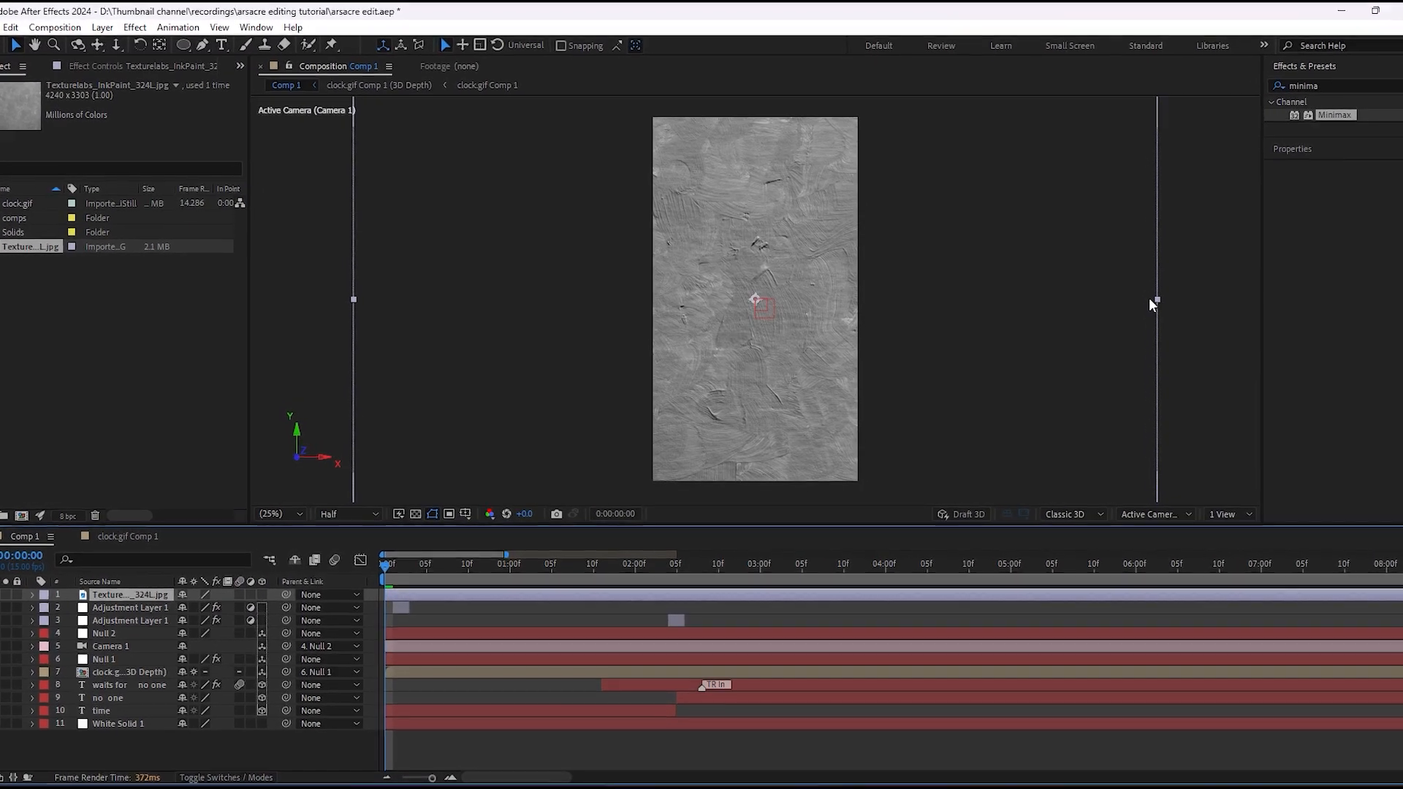
drag(1153, 304, 991, 335)
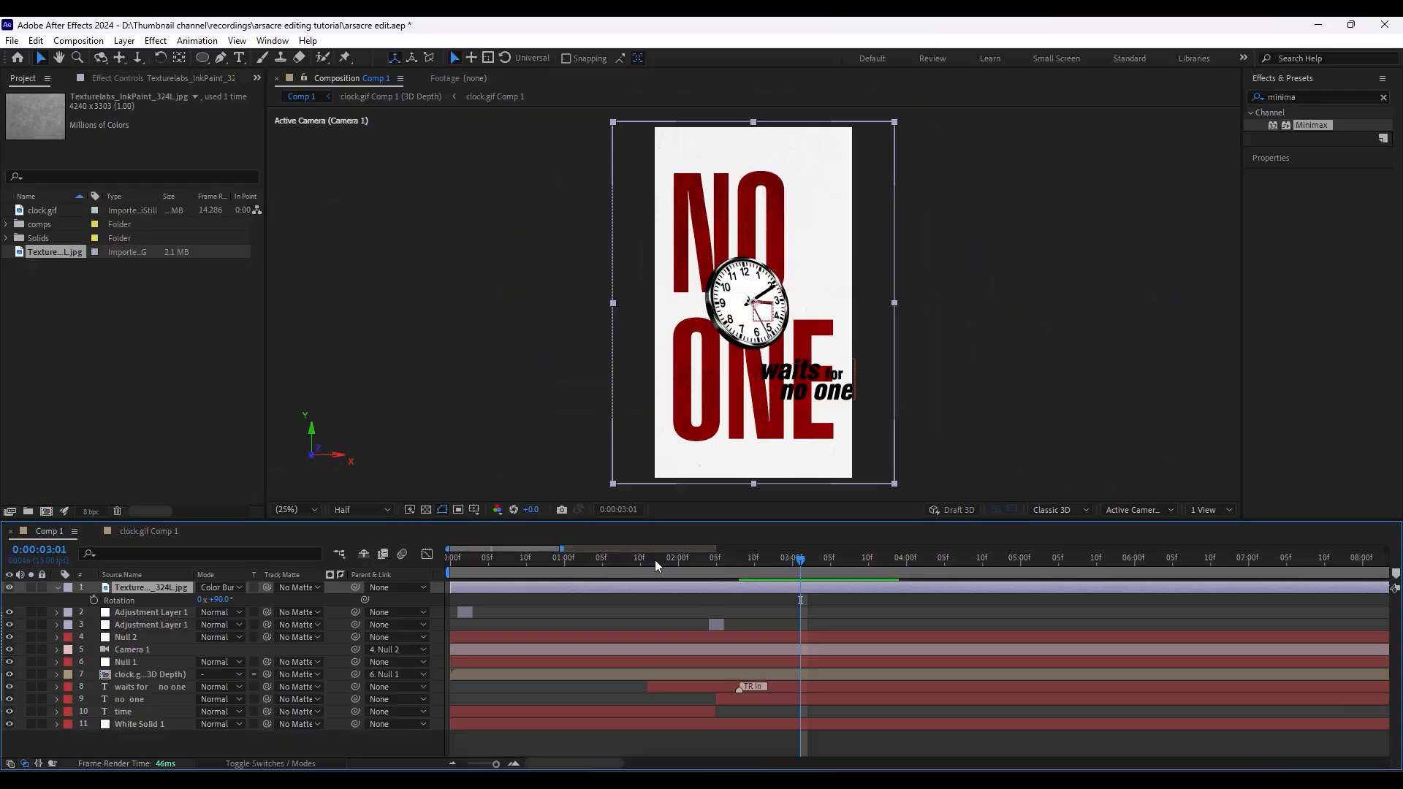
drag(655, 566, 449, 568)
key(space)
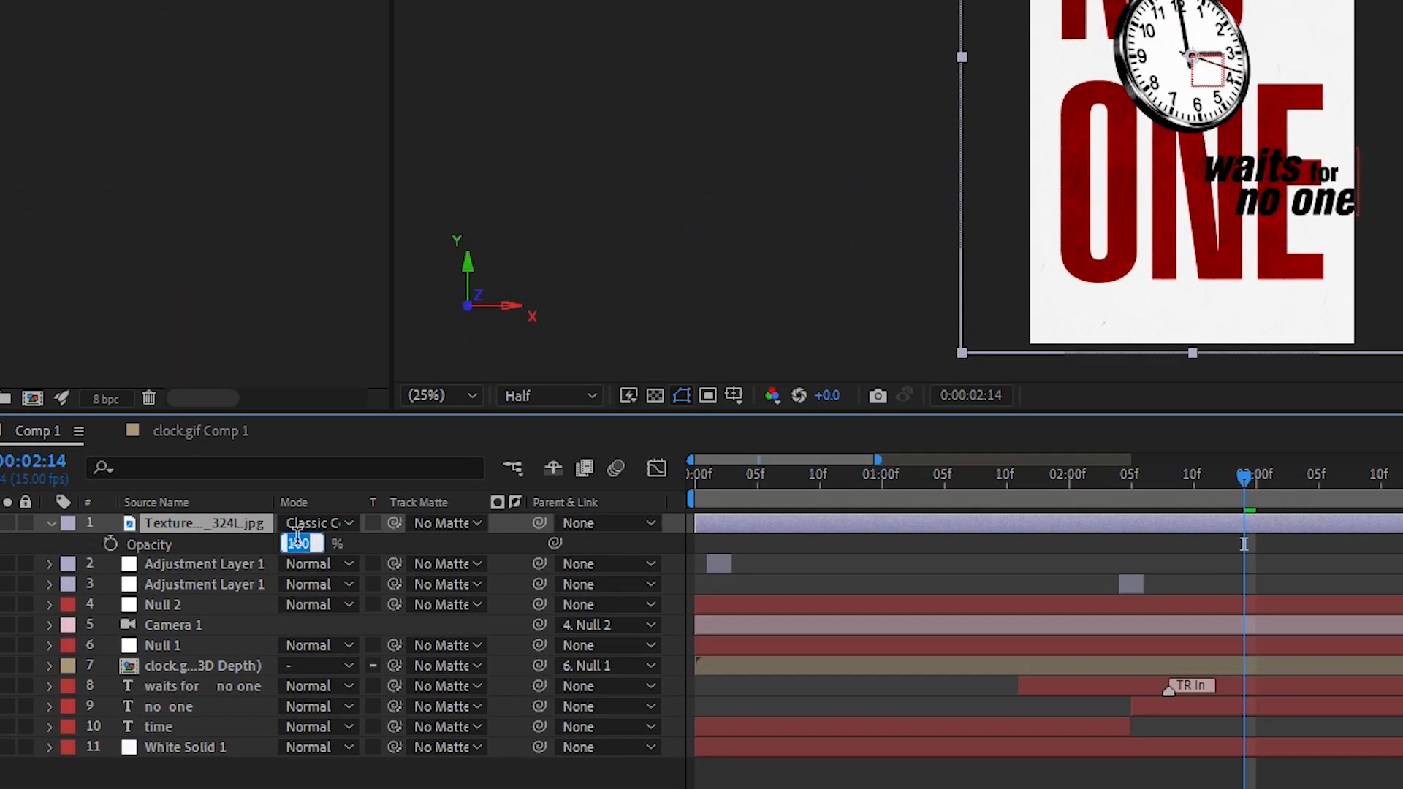
key(Return)
click(297, 543)
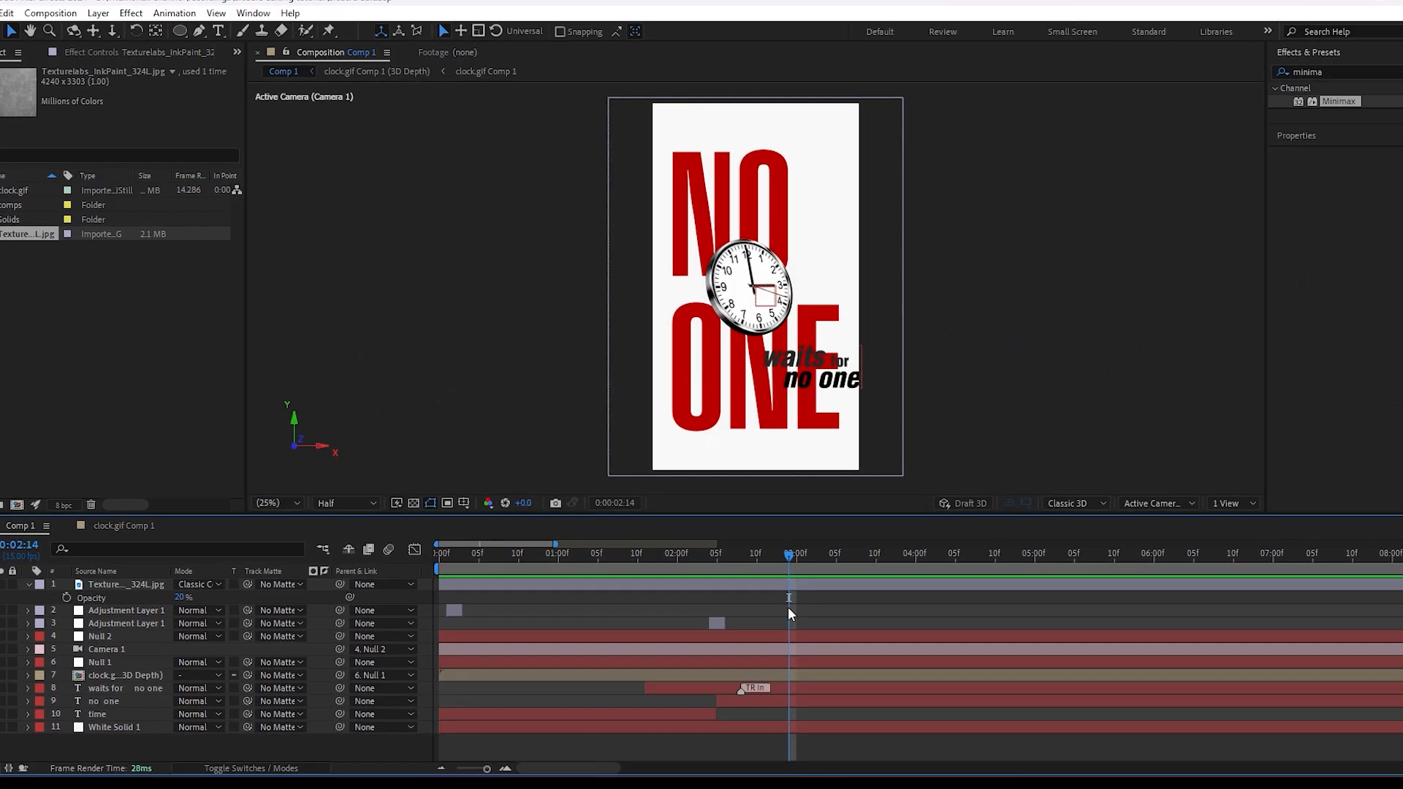
Reveal the keyframes of the clock 3D Depth layer and Null 2 around 0:00:02:05.
key(u)
drag(793, 564, 717, 564)
click(716, 662)
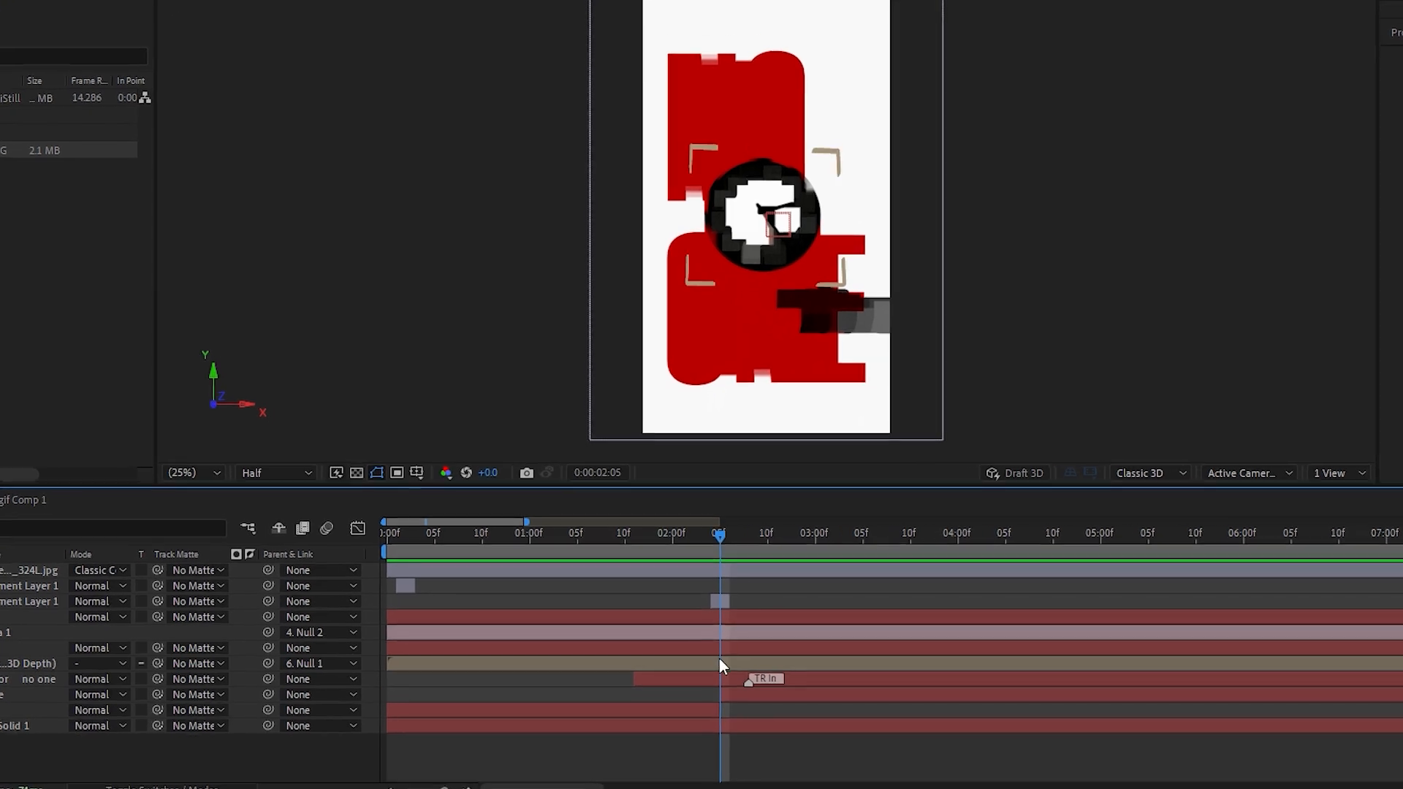
key(u)
click(723, 596)
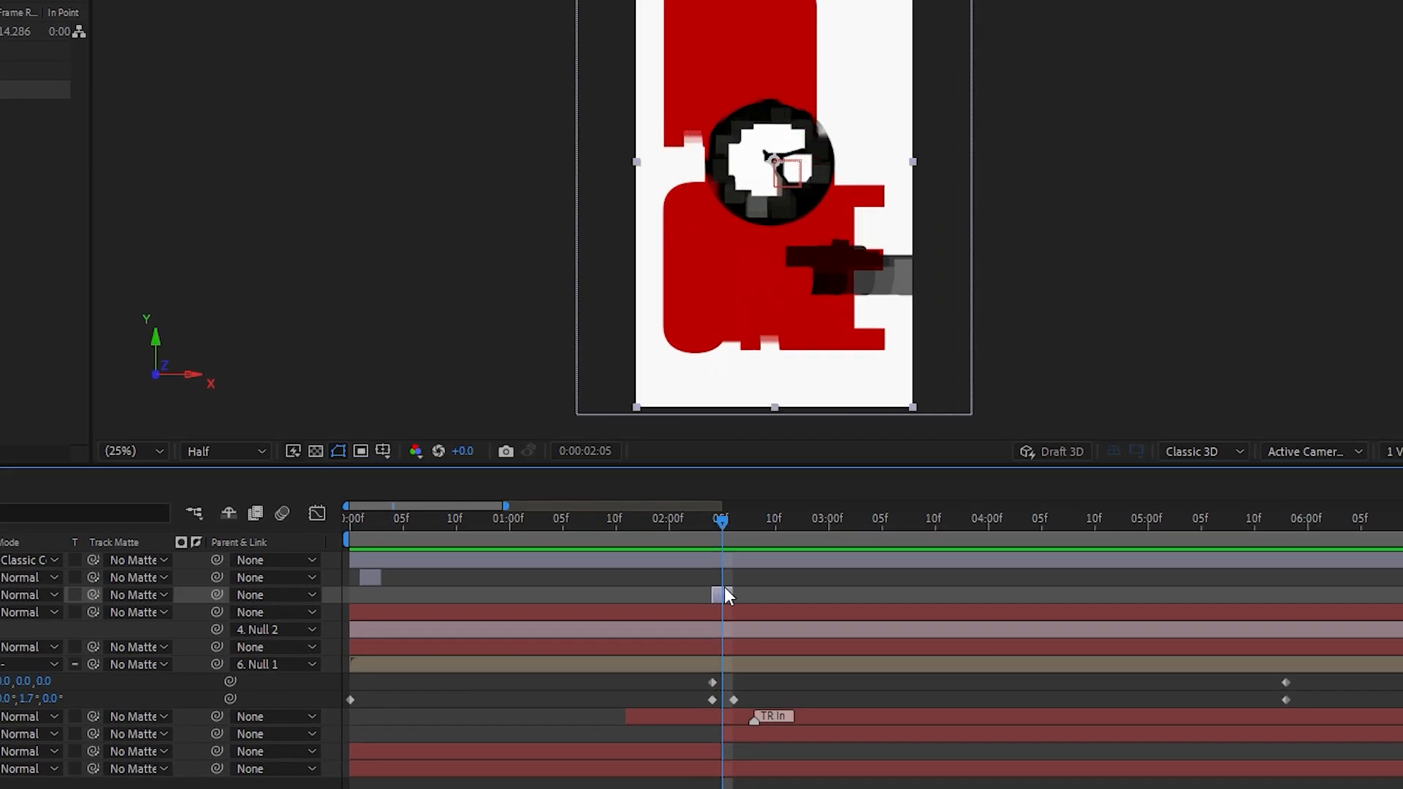
click(733, 615)
key(u)
Duplicate the Minimax adjustment layer at 0:00:02:05 and move the copy directly after the original clip.
click(723, 596)
key(ctrl+d)
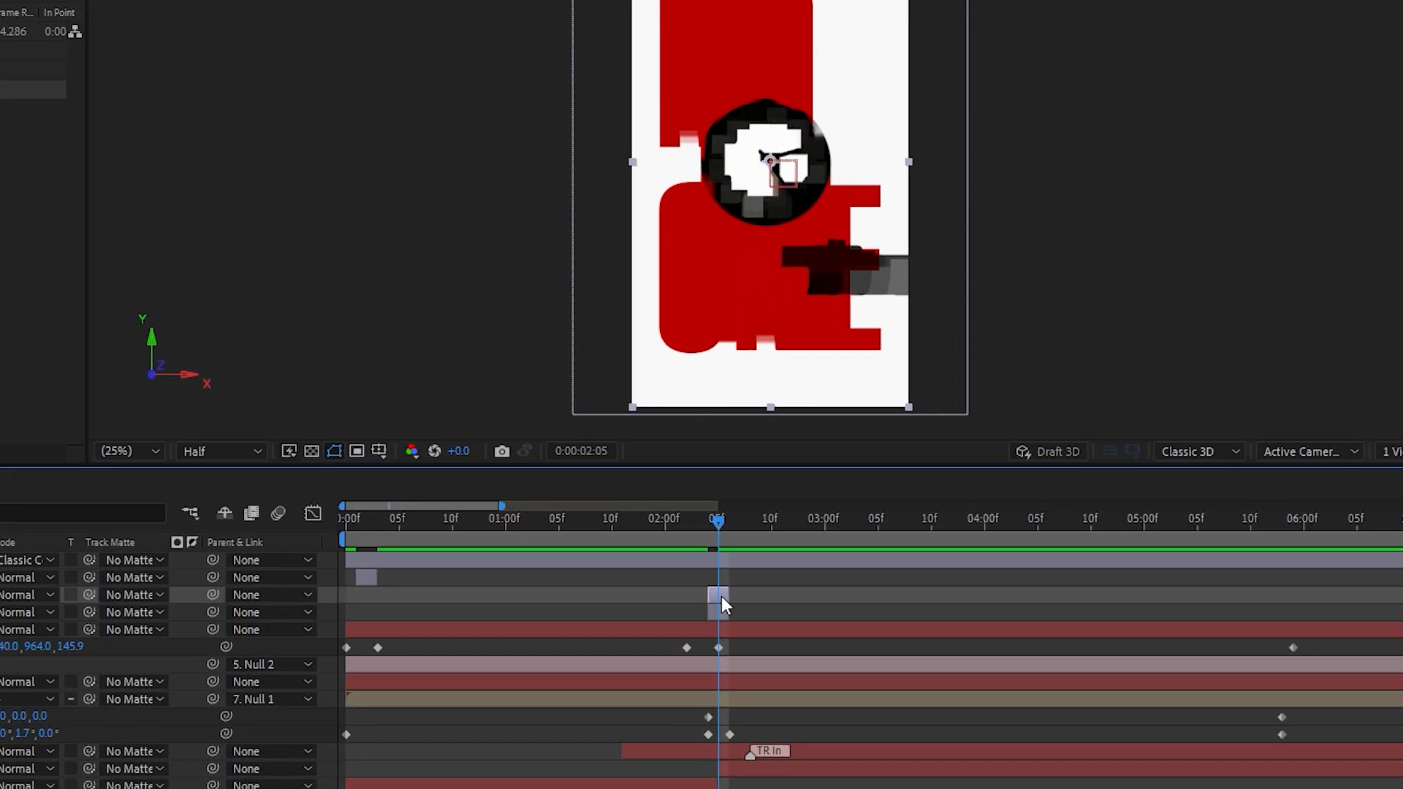
drag(722, 596, 744, 595)
click(731, 521)
Replace Minimax on the duplicated adjustment layer with the Tint effect, mapping black to white and white to black.
click(186, 79)
click(60, 116)
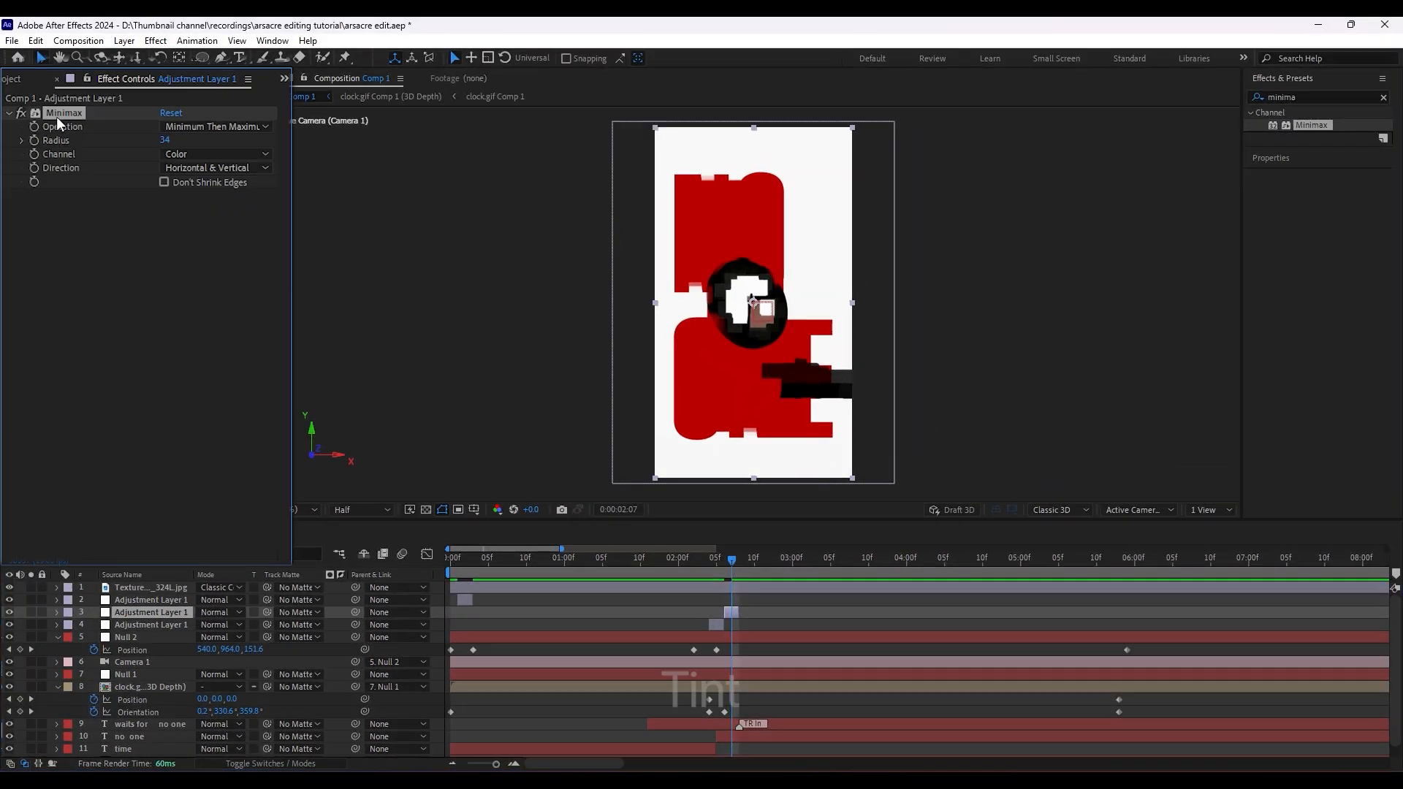
key(Delete)
click(1303, 95)
text(tint)
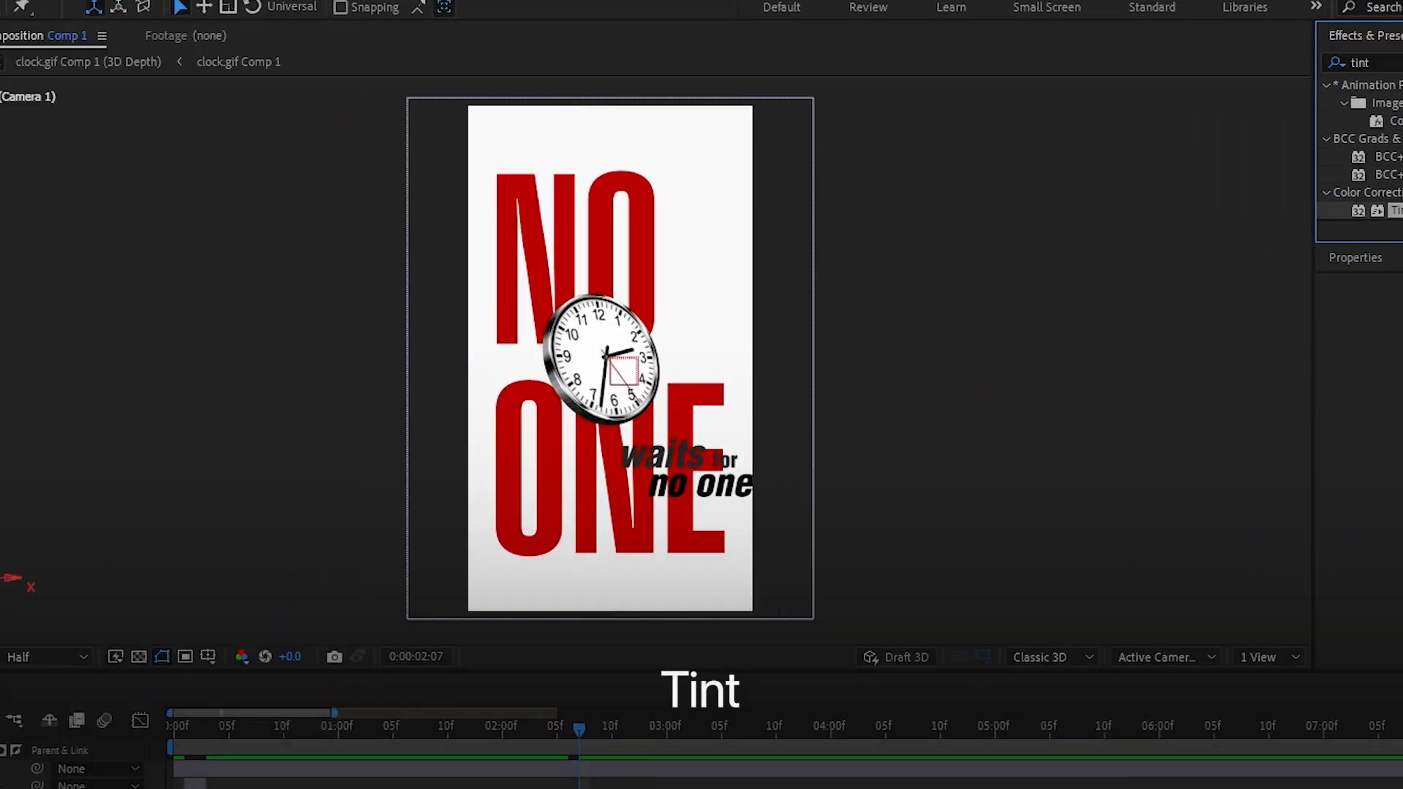
double_click(1295, 203)
click(203, 158)
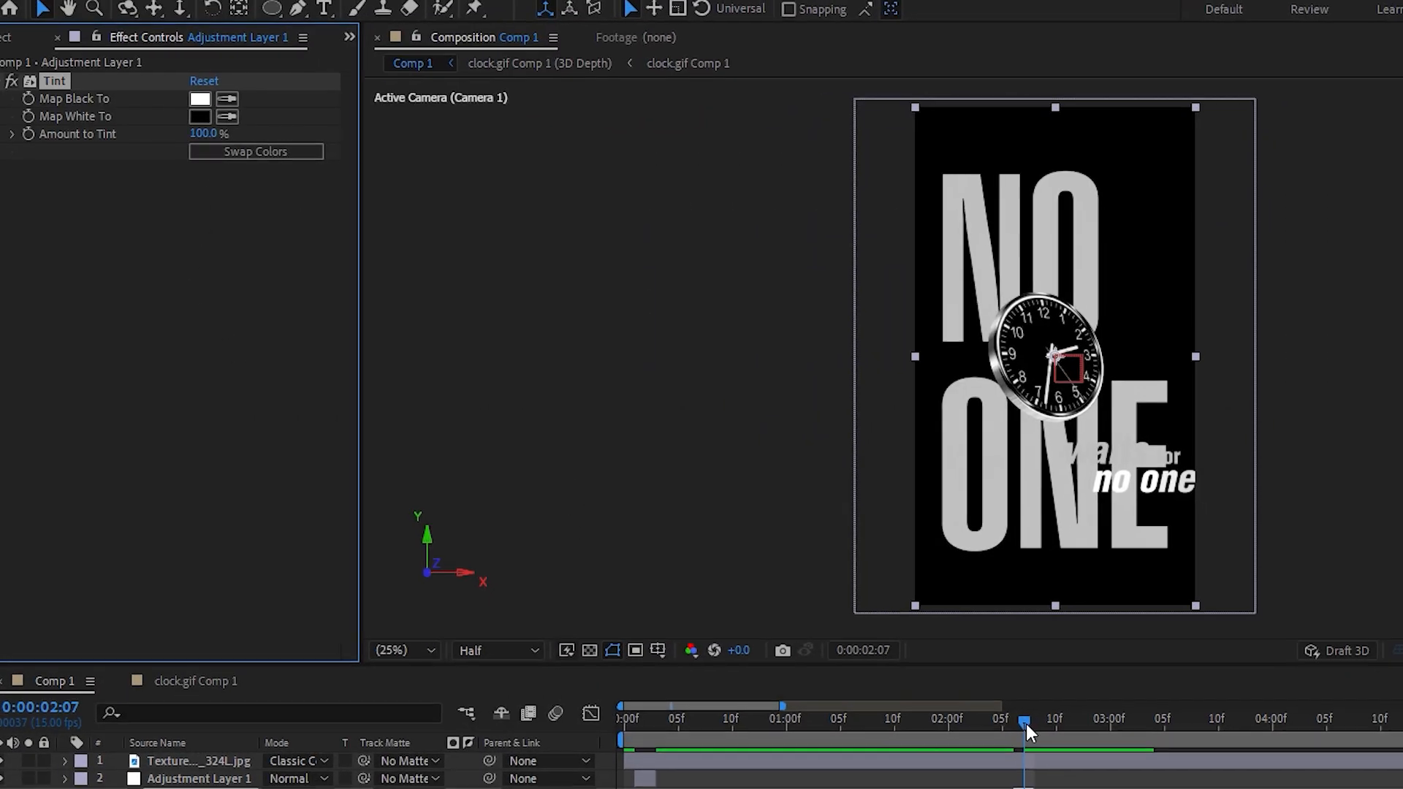
Preview the inverted flash and shift the Tint adjustment layer to start at 0:00:02:05.
drag(1037, 729, 970, 729)
key(space)
key(space)
click(857, 666)
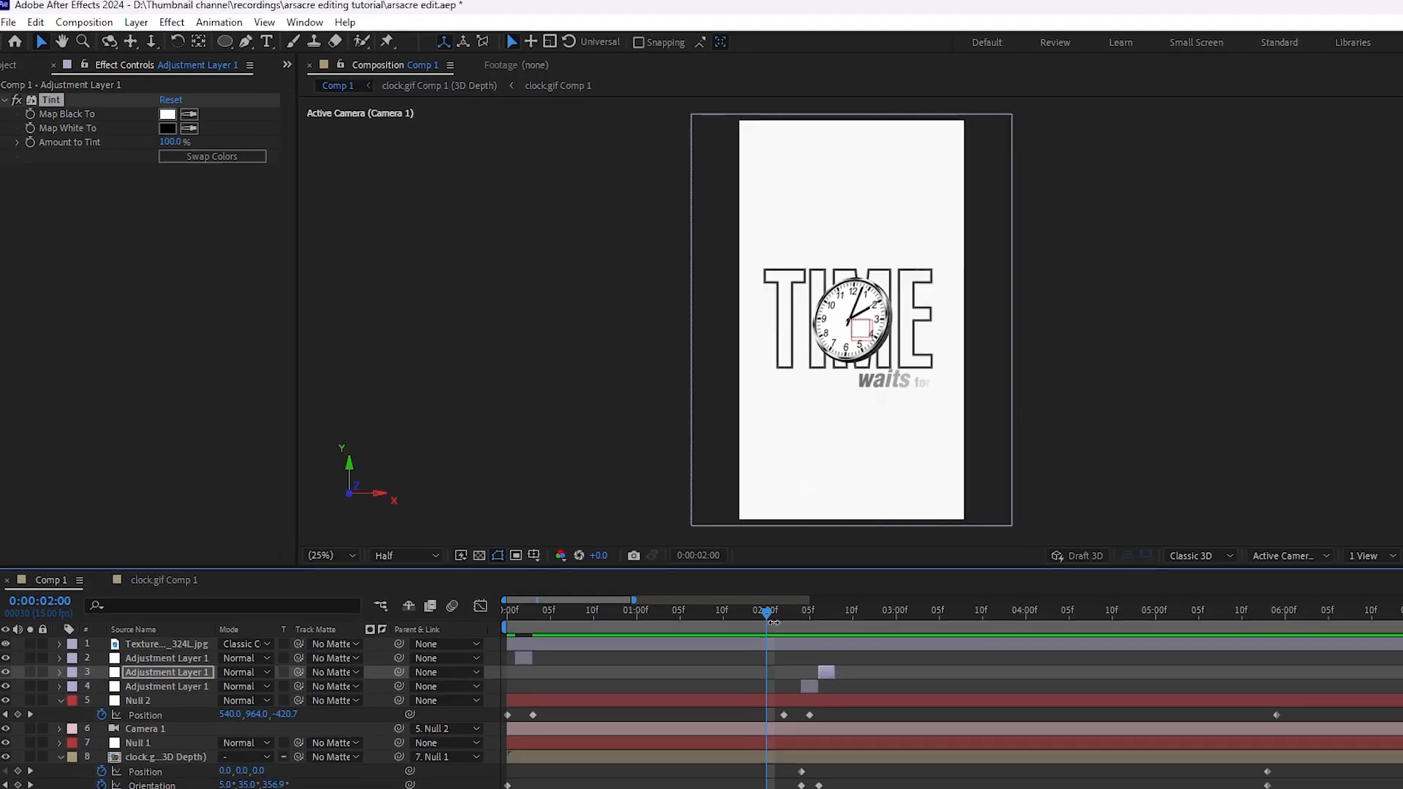
key(space)
key(space)
click(886, 667)
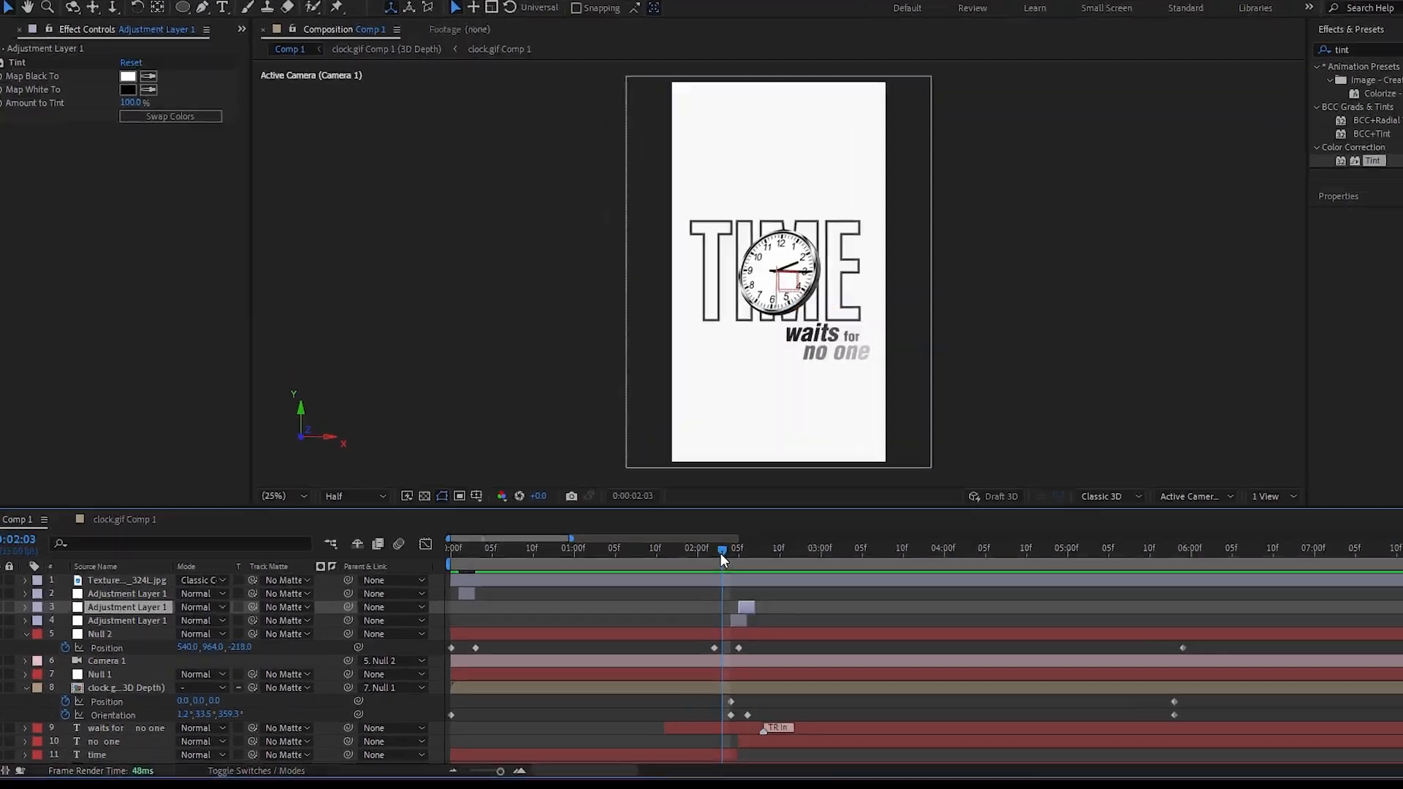
Duplicate the Tint adjustment layer and move the copy to about 0:00:00:02, overlapping the first Minimax clip.
key(ctrl+d)
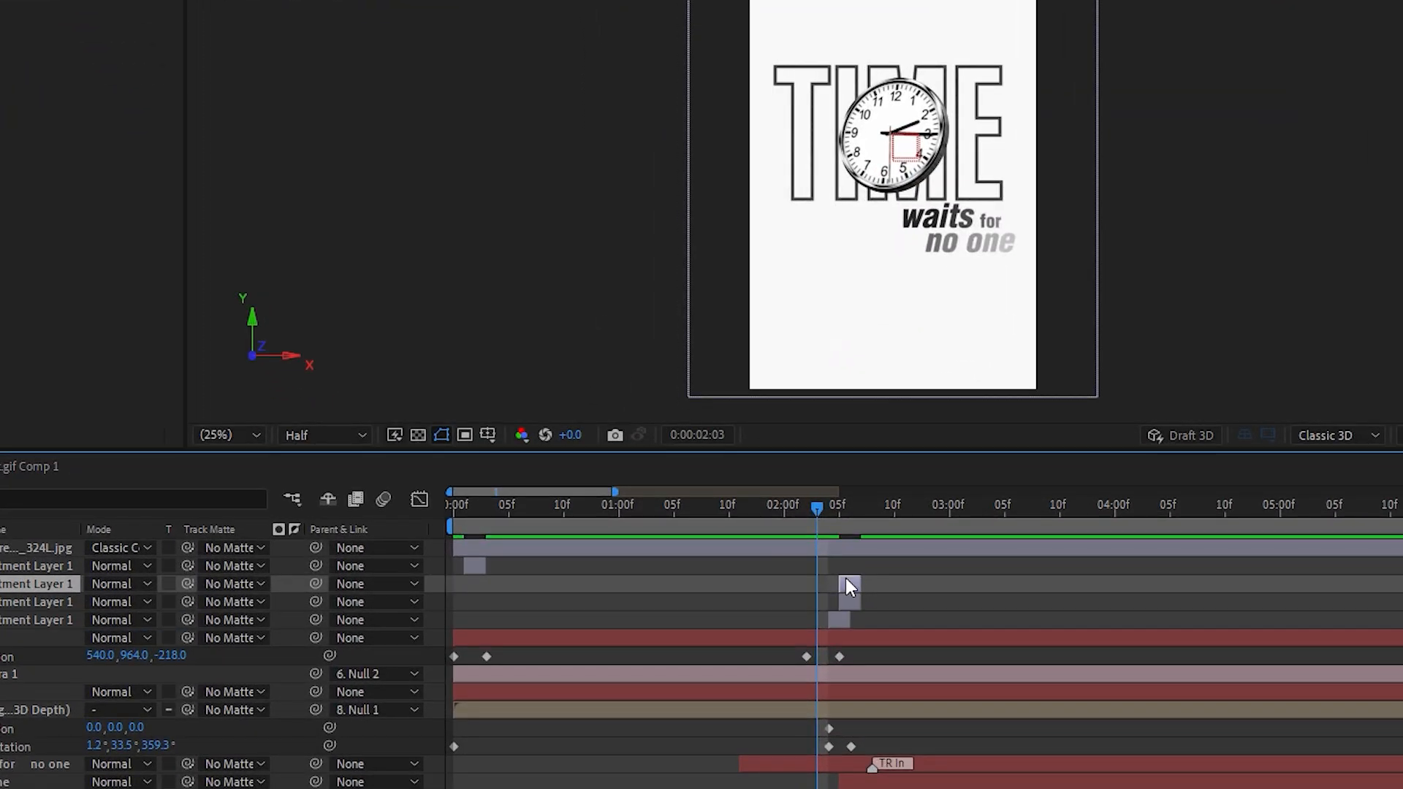
drag(847, 587, 488, 586)
click(453, 518)
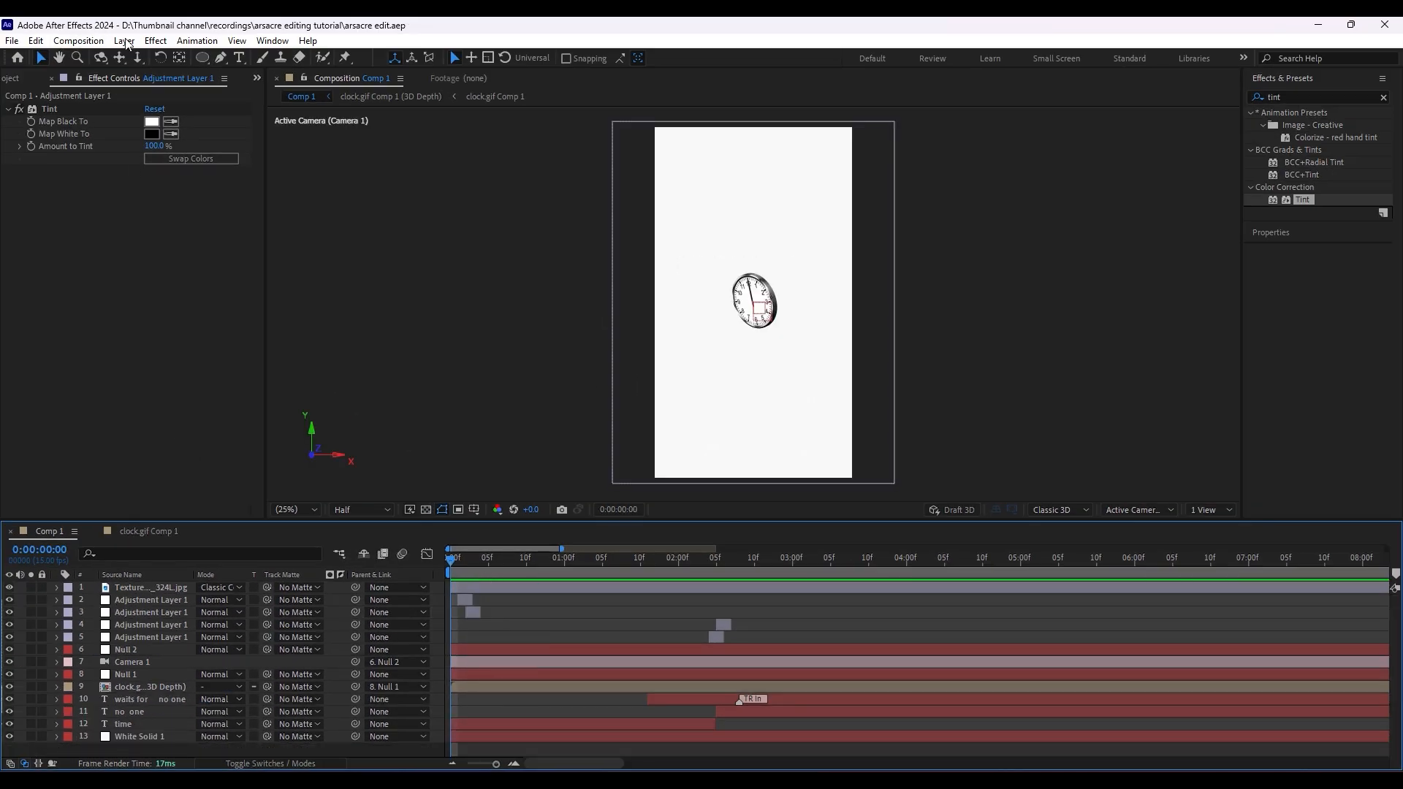
Create a new adjustment layer starting at 0:00:02:04 and apply the Transform effect to it.
click(124, 41)
mouse_move(146, 57)
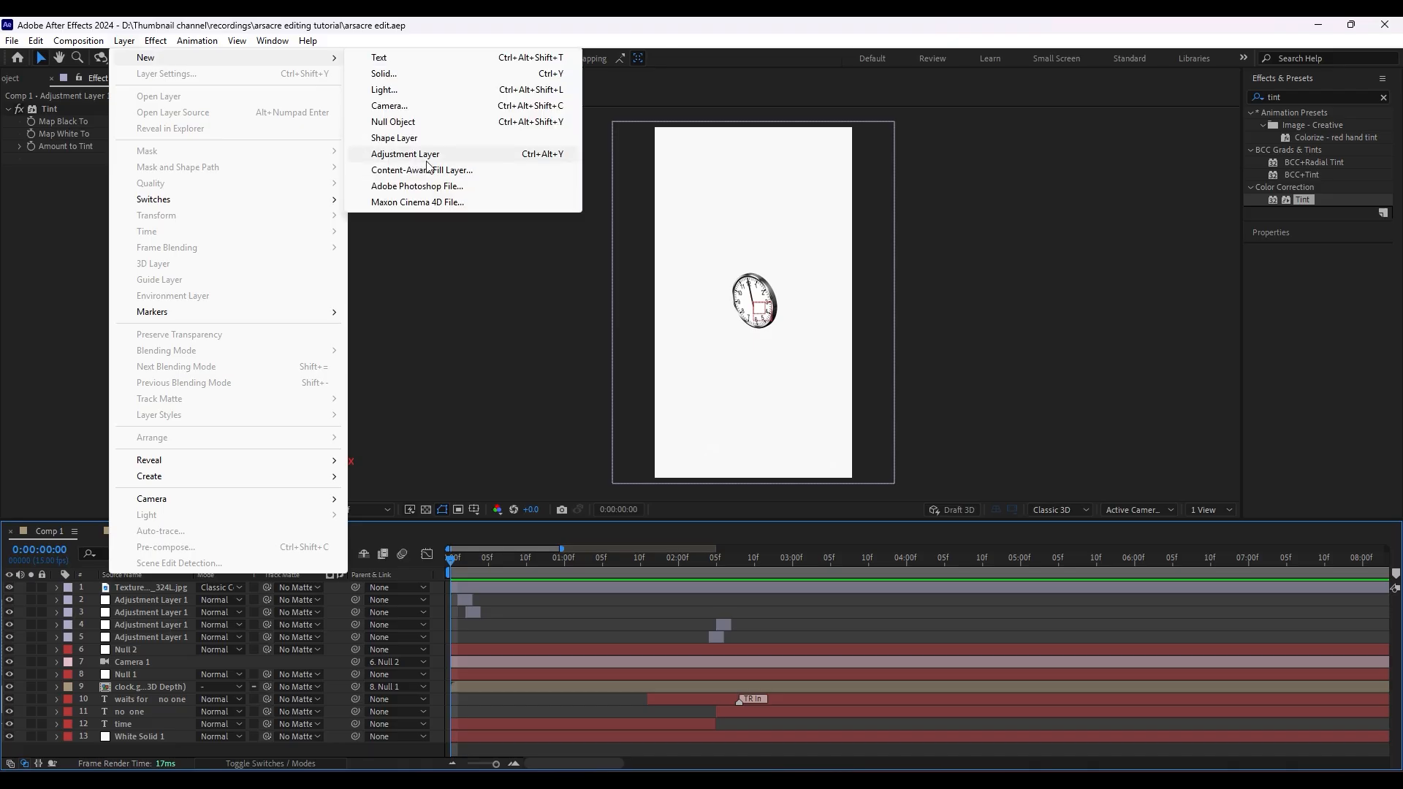
click(428, 159)
double_click(1275, 96)
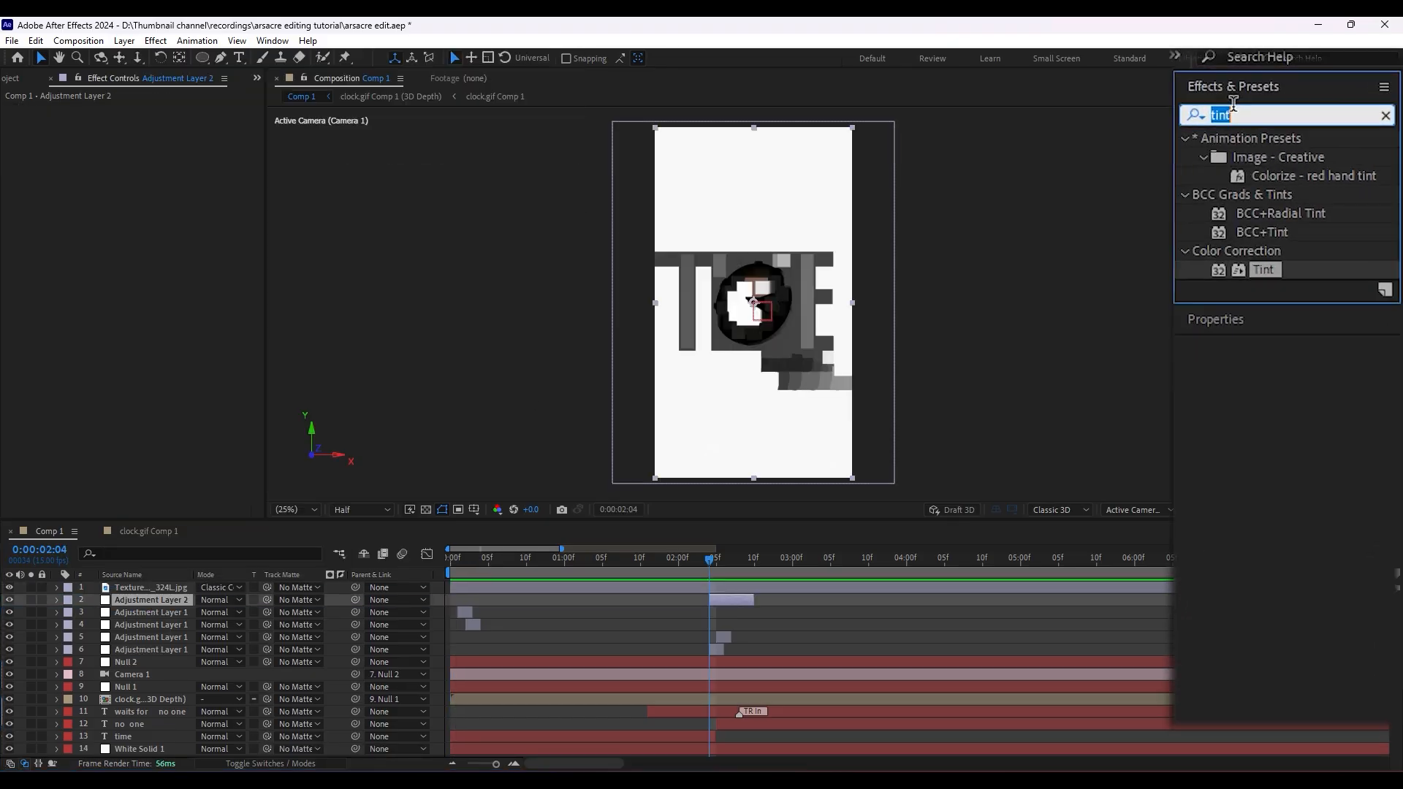
text(transfor)
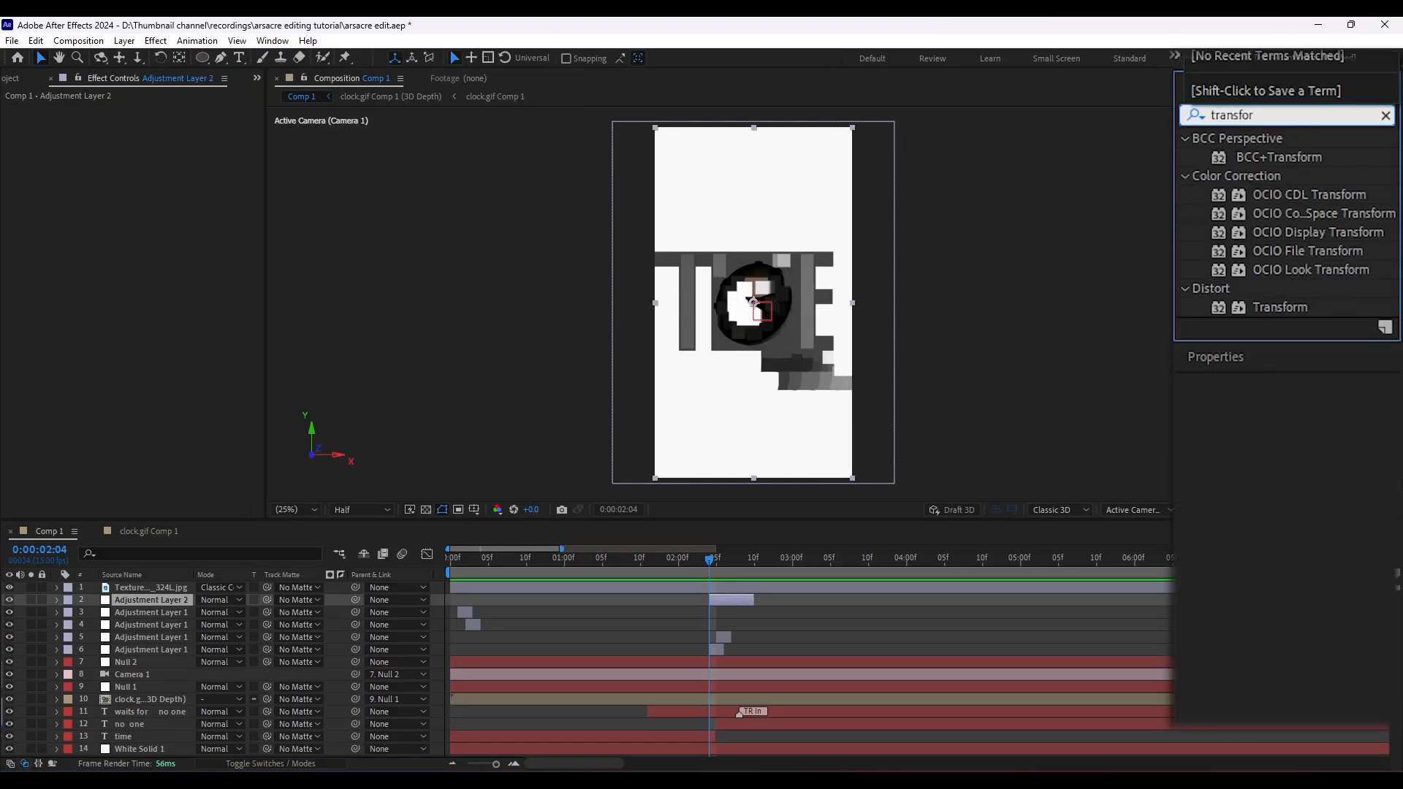
drag(1012, 398, 804, 600)
Add a Slider Control to Adjustment Layer 2 and give its Transform Position the expression wiggle(4,effect("Slider Control")("Slider")).
double_click(1258, 109)
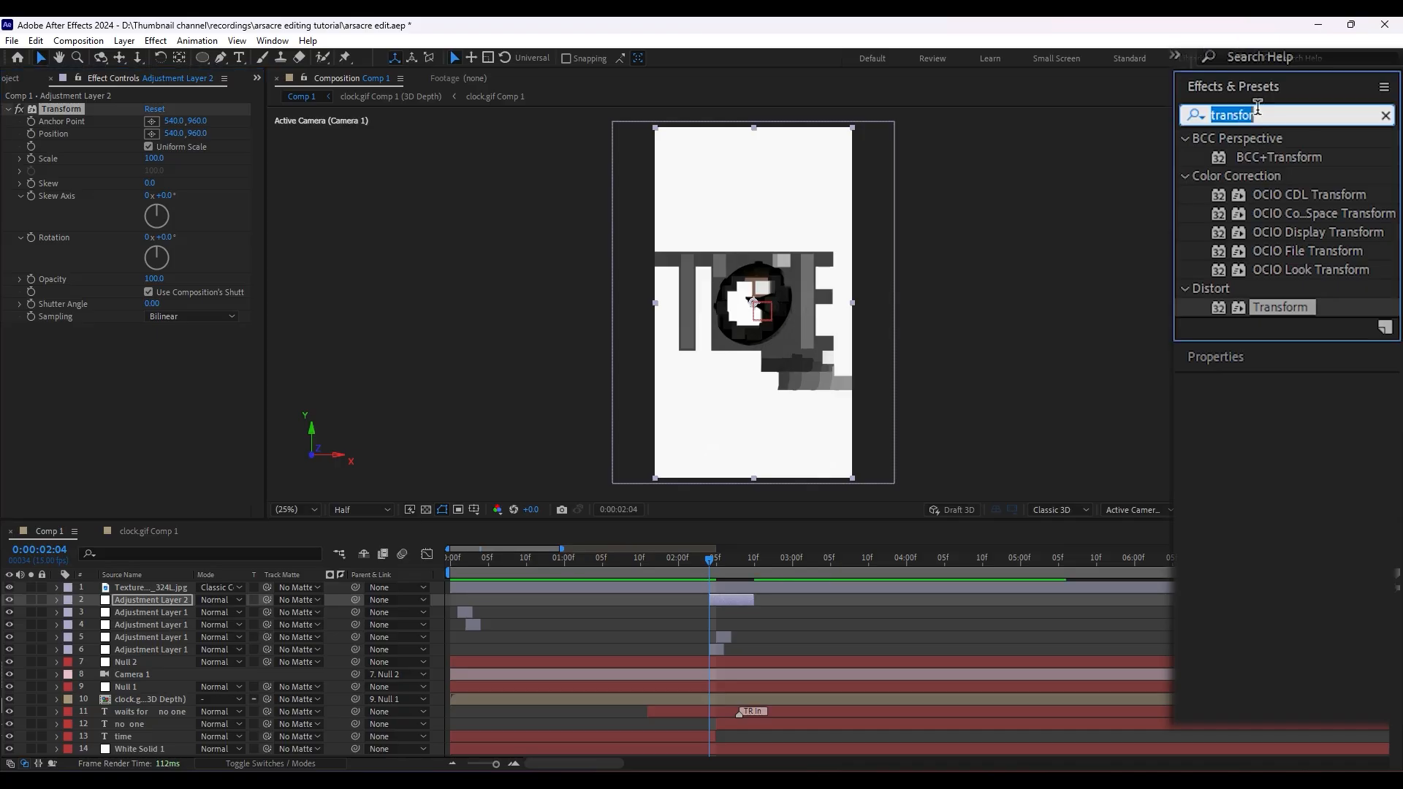
text(slider)
drag(1271, 160, 736, 600)
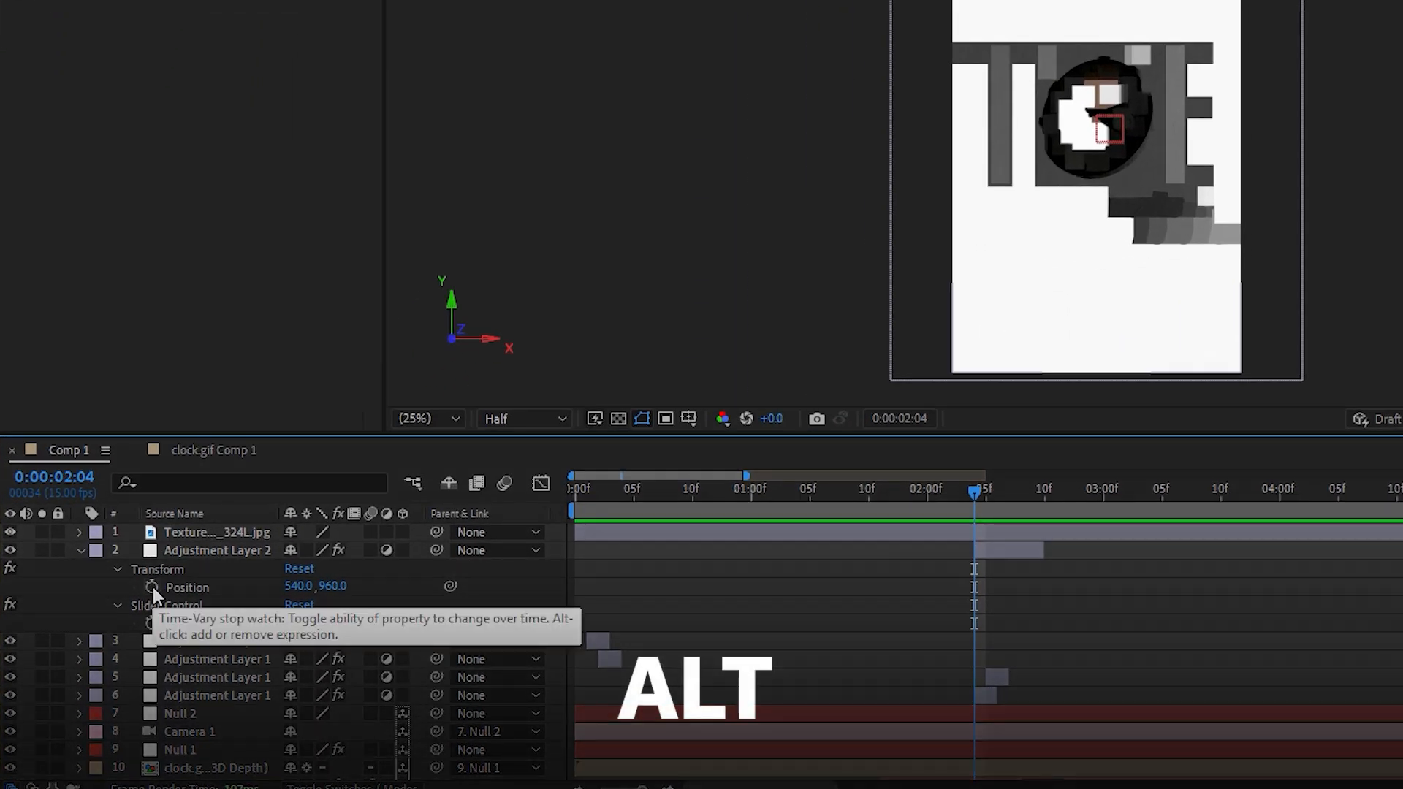
alt+click(151, 585)
text(wiggle(2)
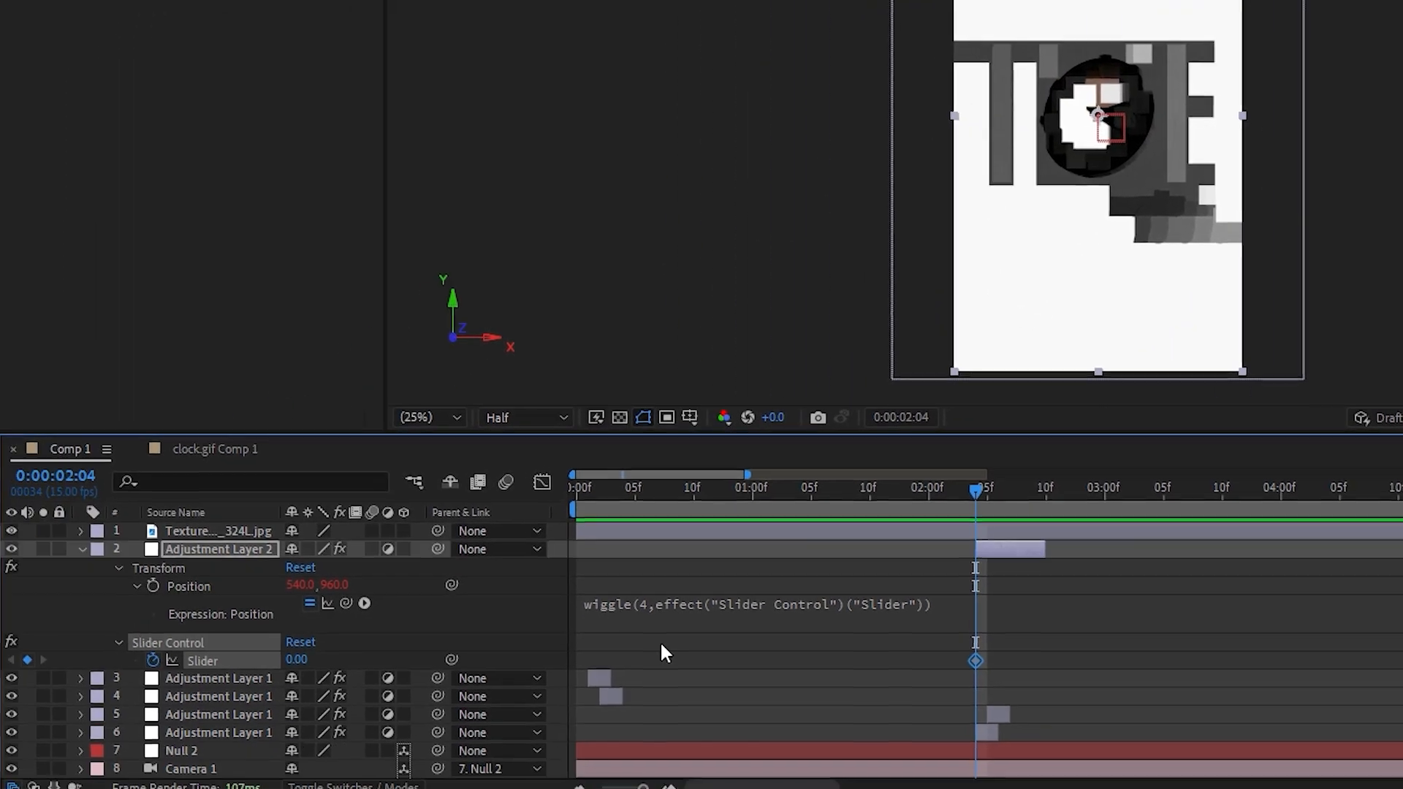
Keyframe the shake layer's Slider to 30 at 0:00:02:06.
click(998, 487)
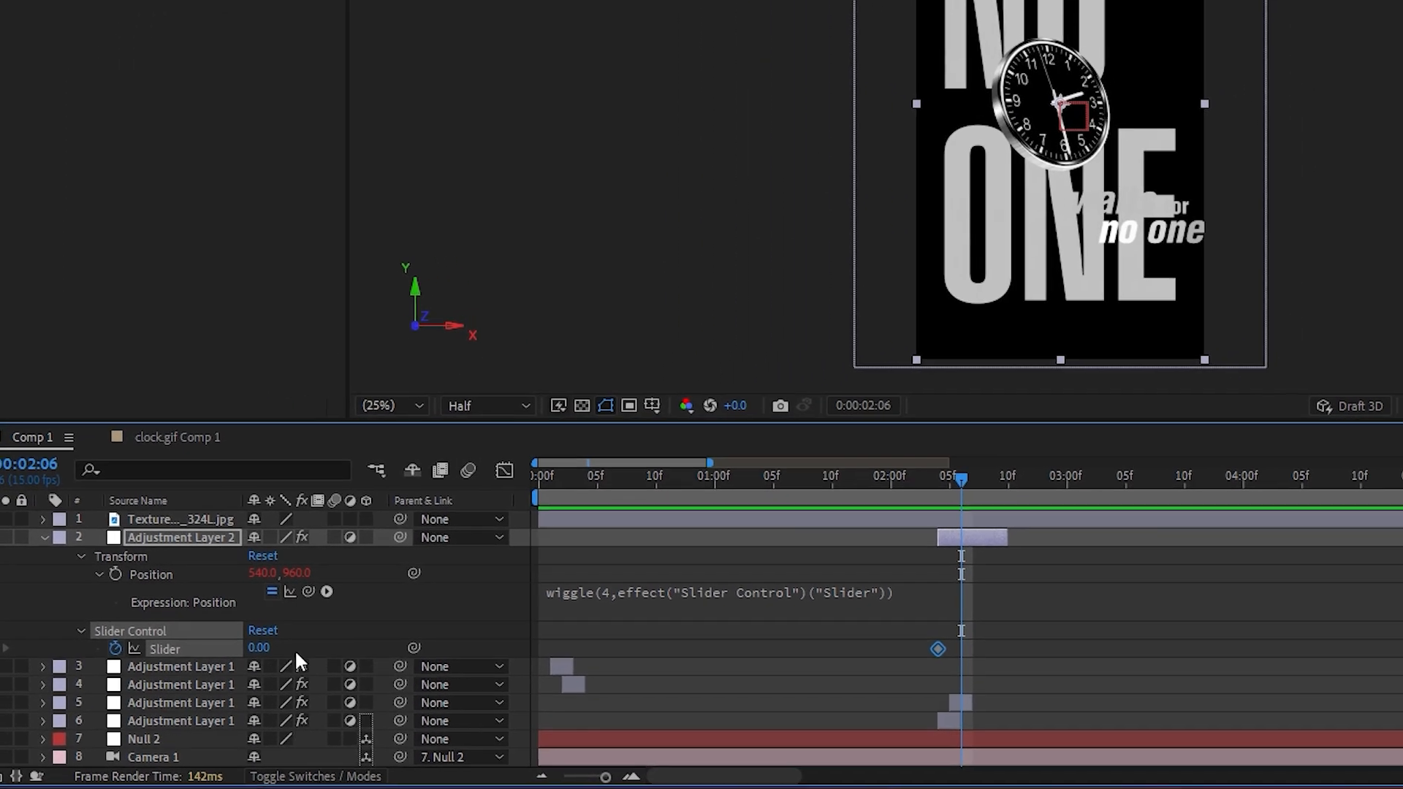
click(259, 647)
text(30)
key(Return)
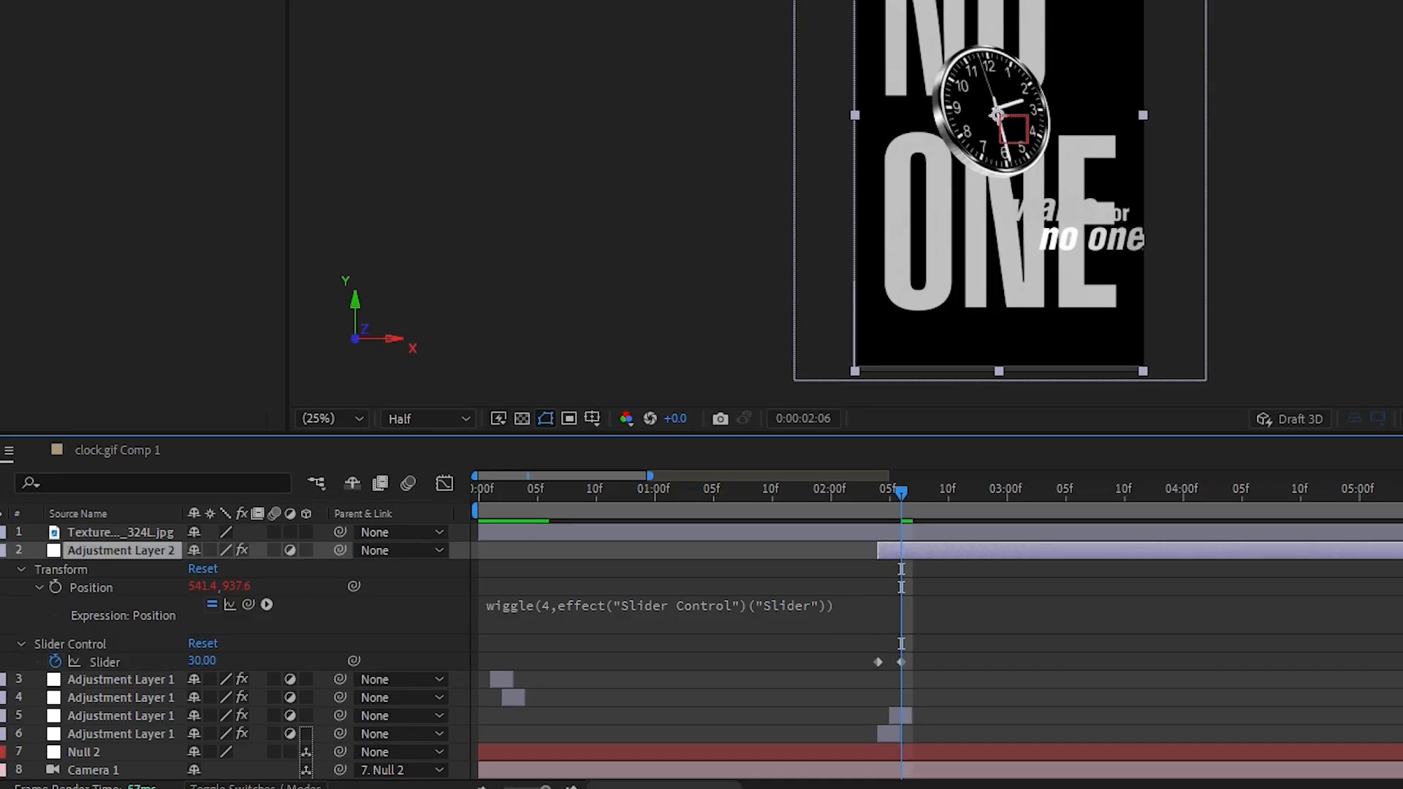
Keyframe the Slider to 0 at 0:00:03:05 and reshape its speed graph between the last two keyframes.
click(1063, 488)
click(200, 662)
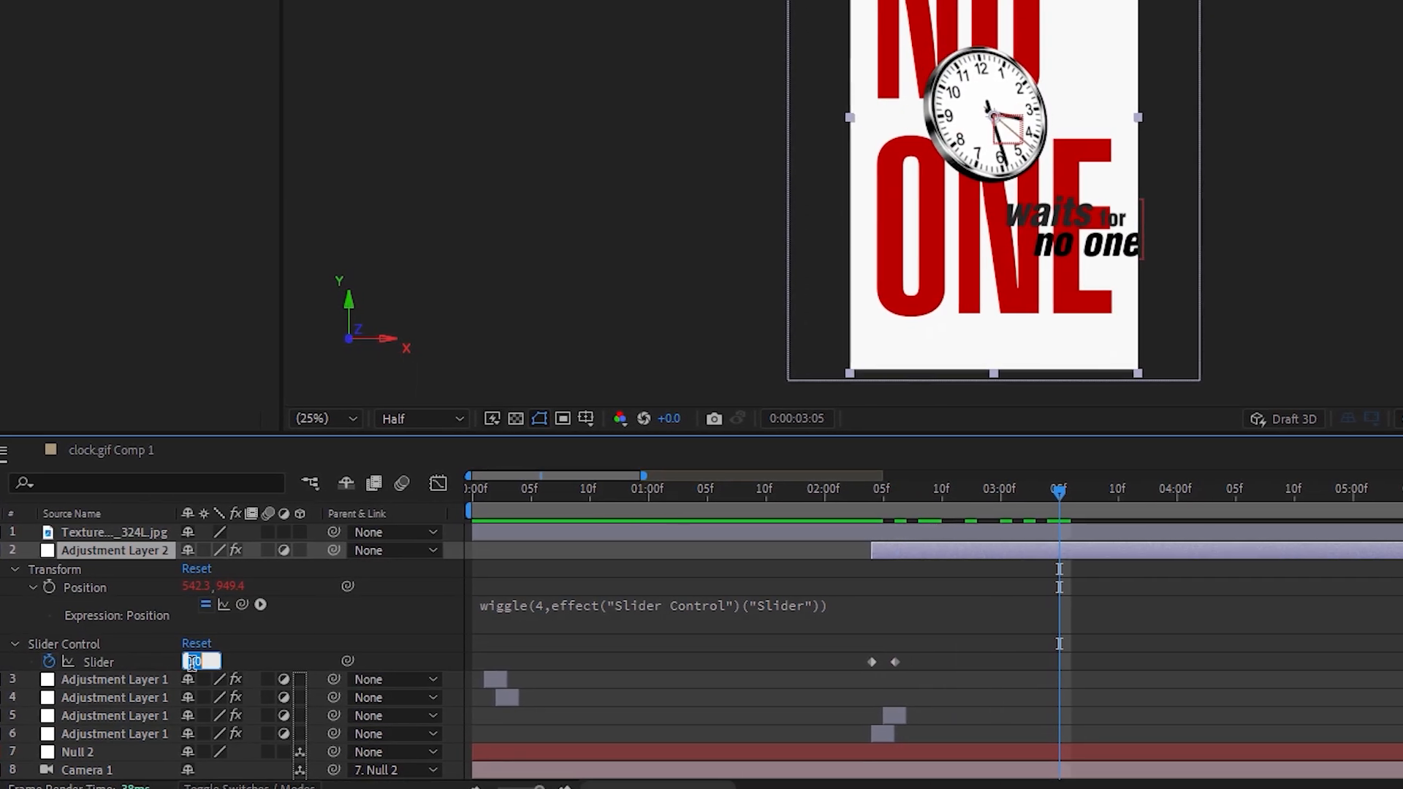
text(0)
key(Return)
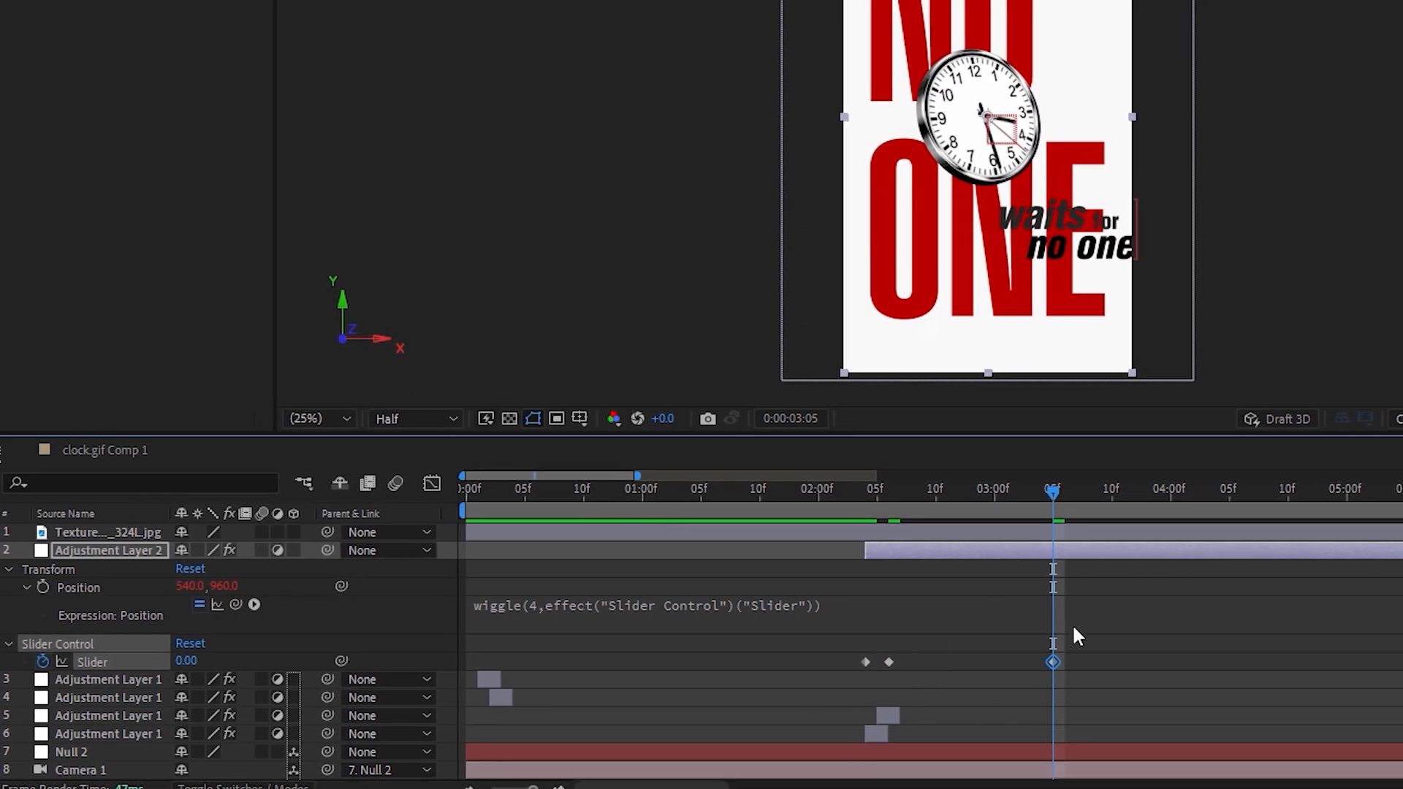
click(432, 483)
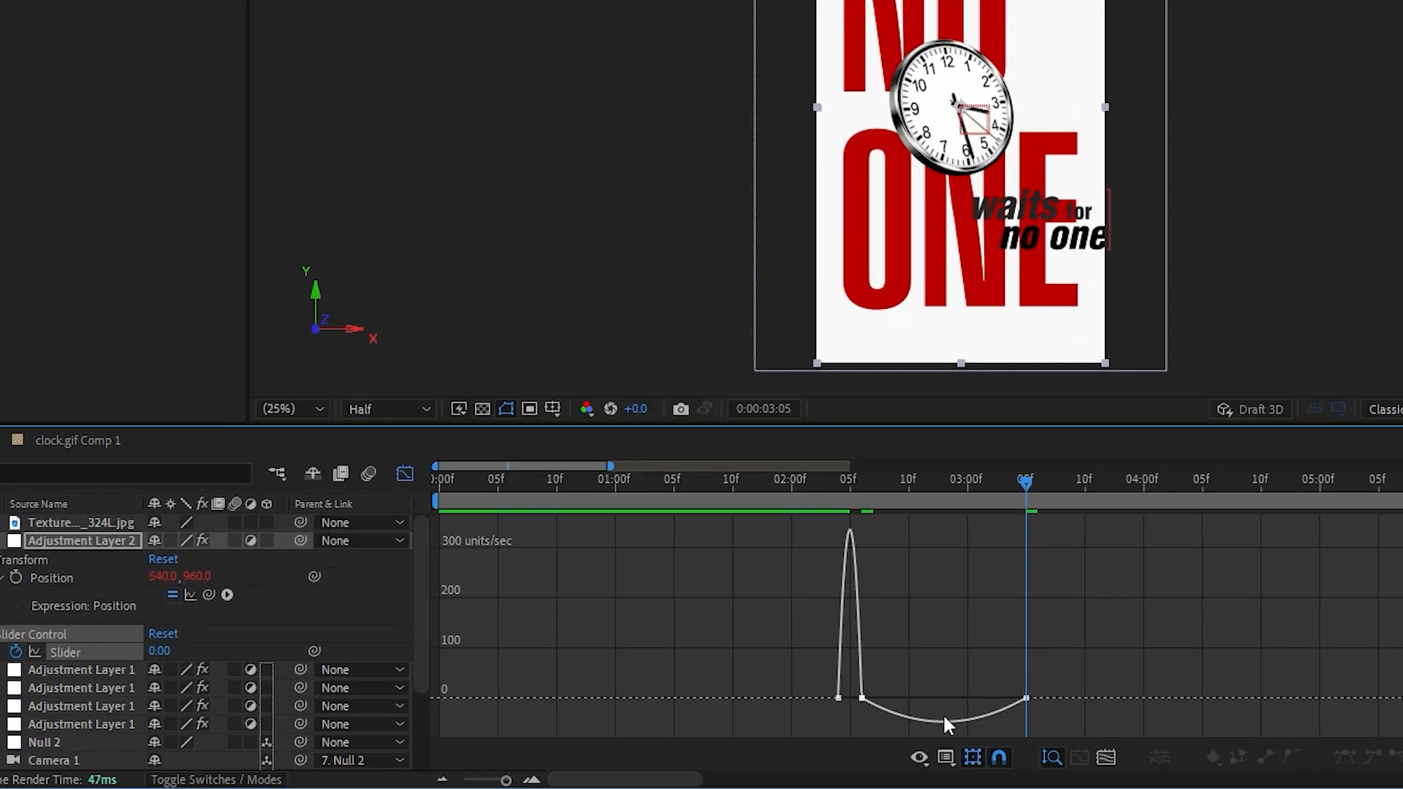
drag(890, 684, 849, 707)
Duplicate the shake adjustment layer and place the copy at the start of the composition.
drag(506, 780, 507, 781)
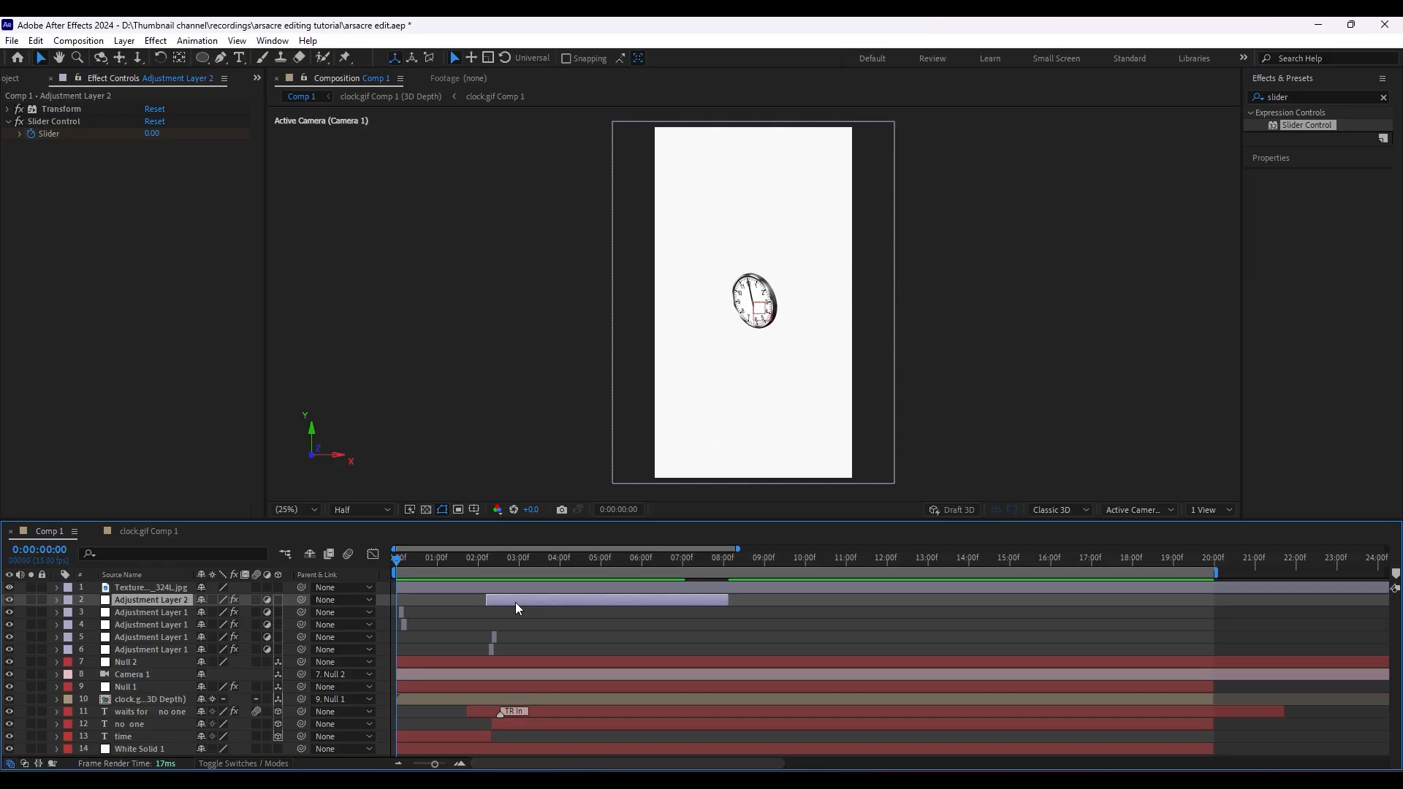
key(ctrl+d)
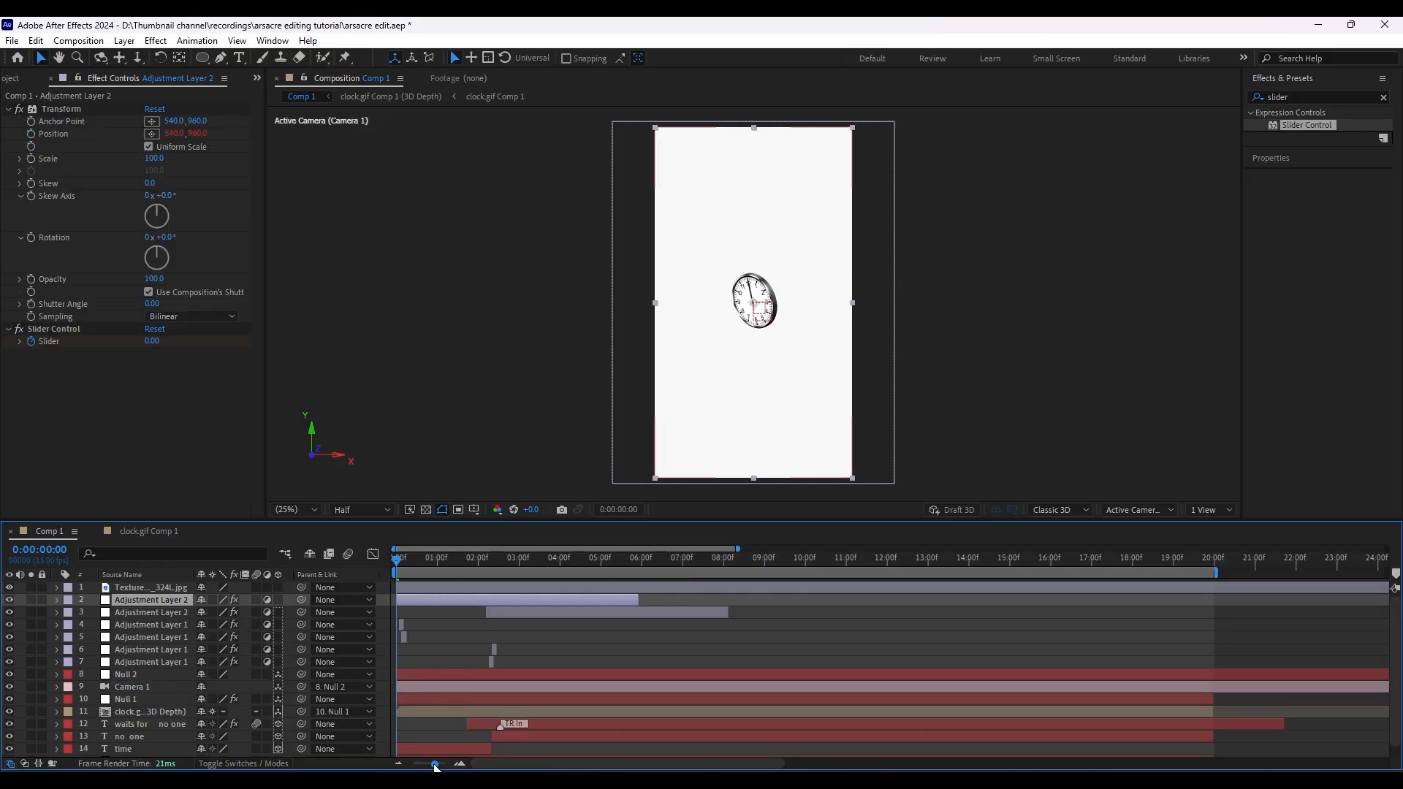
drag(435, 765, 430, 765)
Create a new adjustment layer above all other layers and apply the BCC+Looks effect to it.
click(94, 314)
click(126, 43)
mouse_move(142, 57)
click(408, 154)
click(1308, 97)
text(looks)
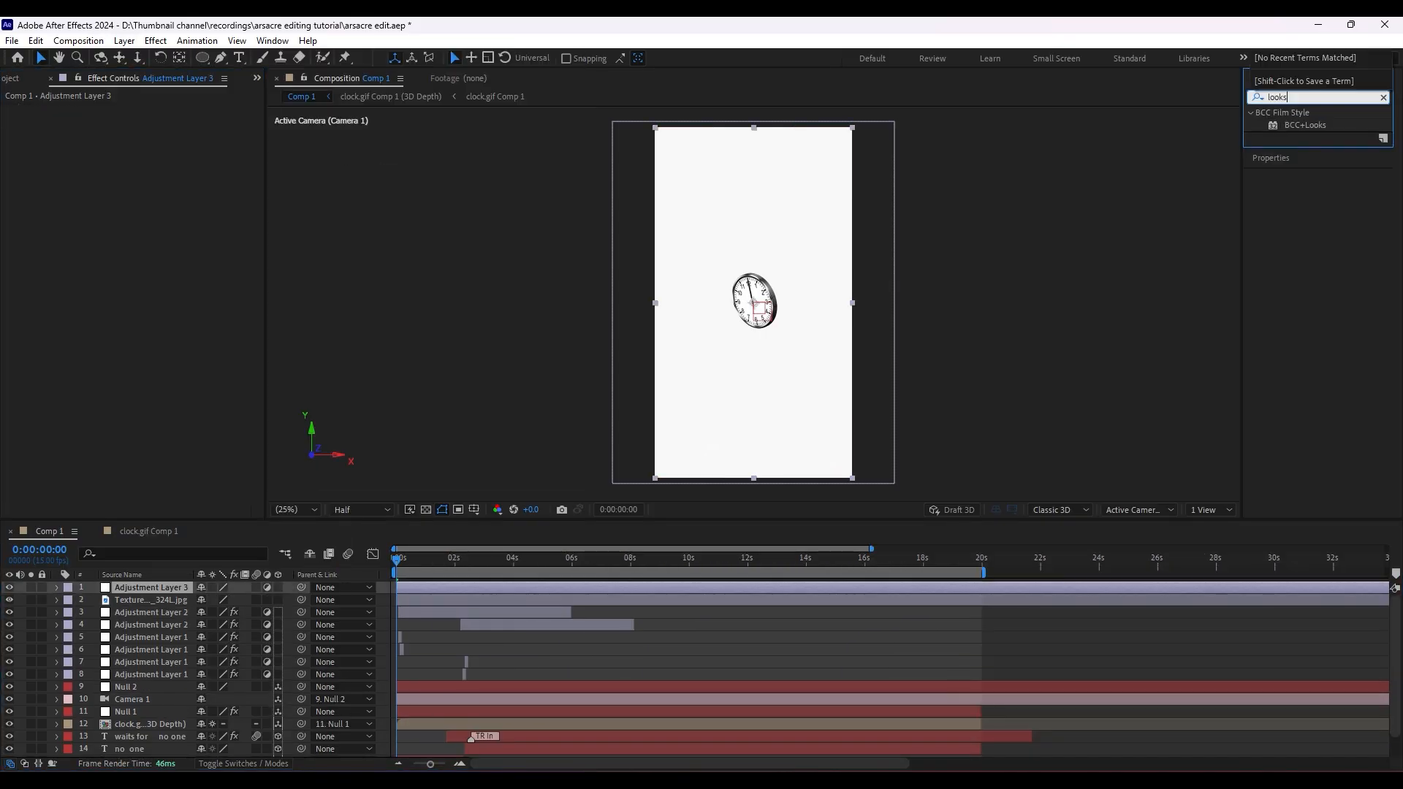
double_click(1305, 125)
Open the FX Editor for BCC+Looks and try presets including 8mm Color, Antique, Basic and Cool Focus Strip.
click(65, 137)
click(359, 251)
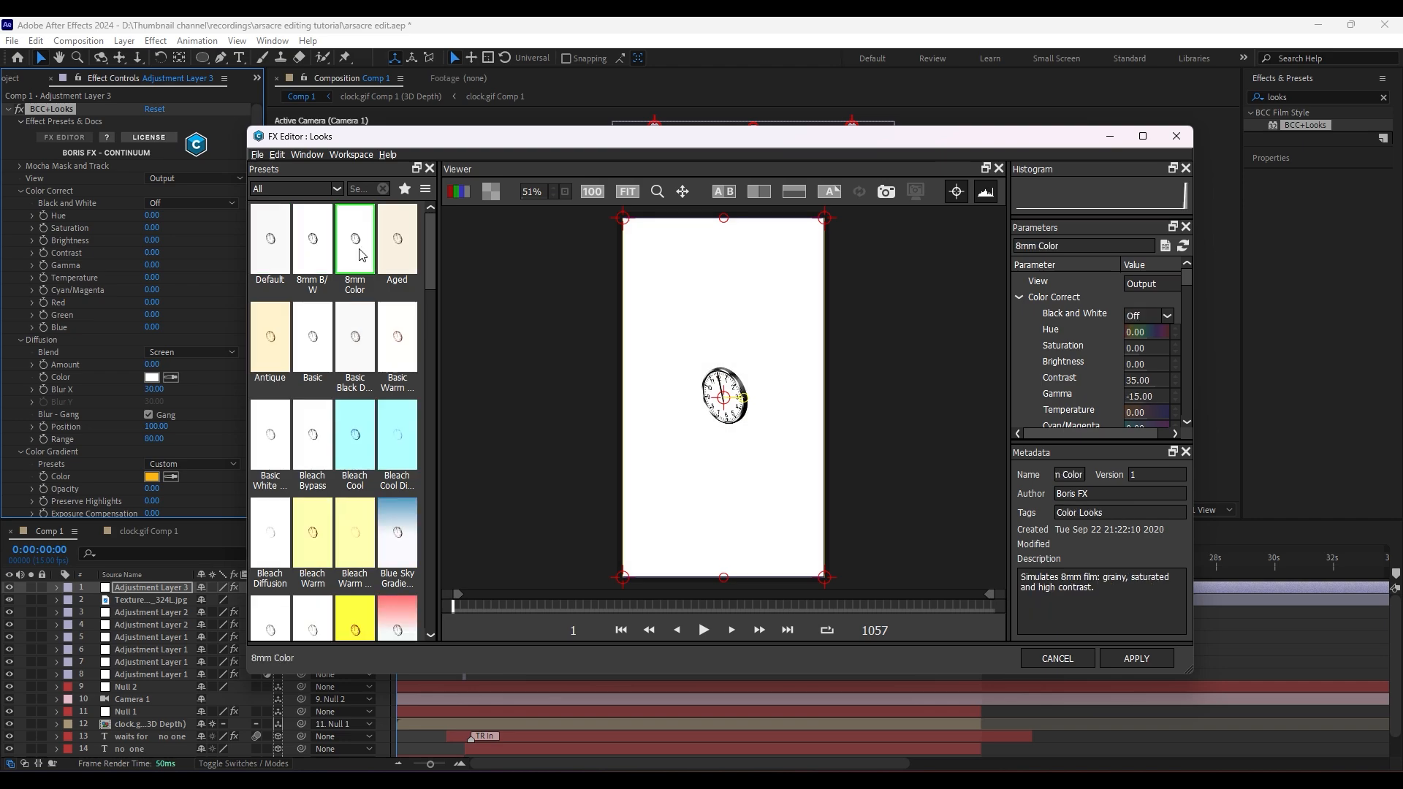
click(397, 250)
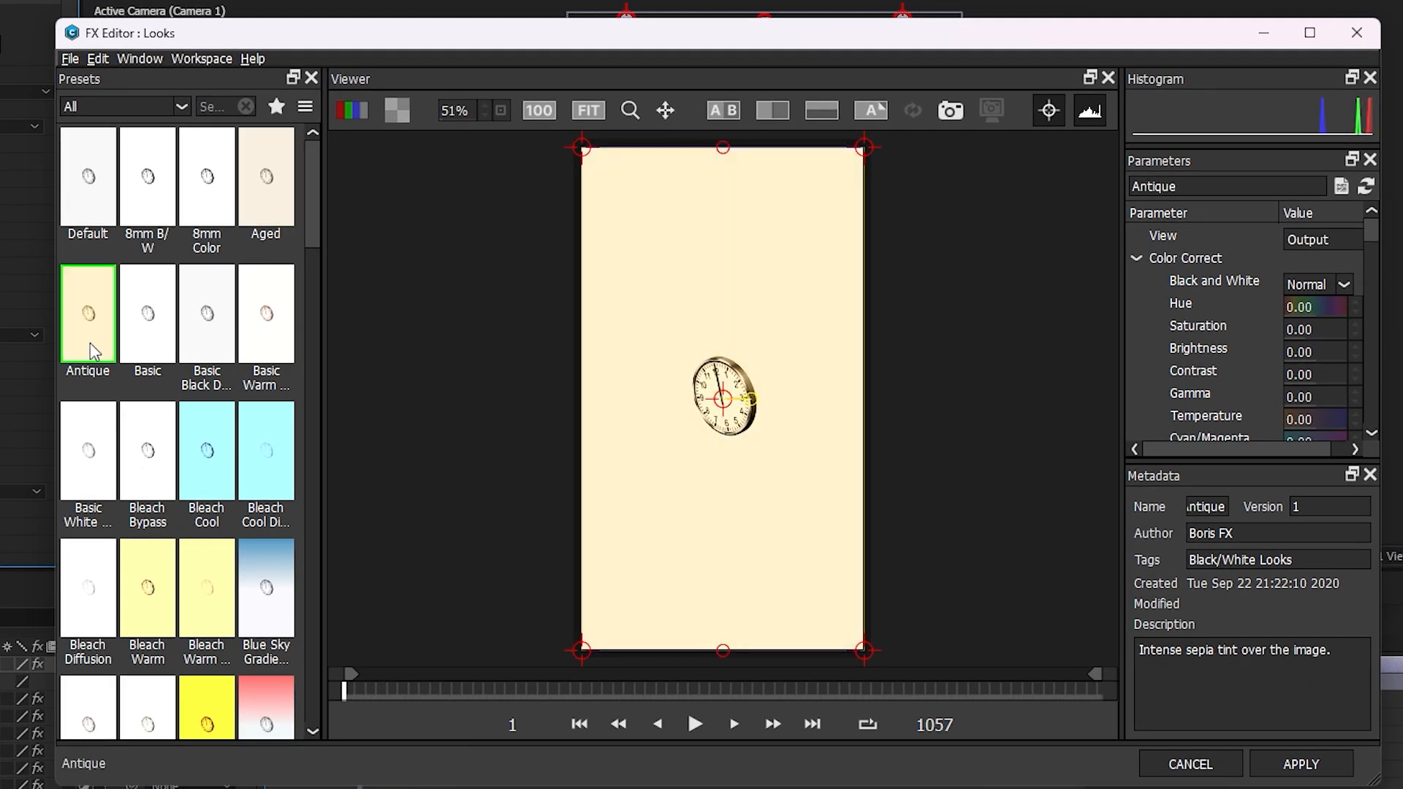
click(146, 328)
click(204, 329)
scroll(95, 449, down, 5)
click(110, 568)
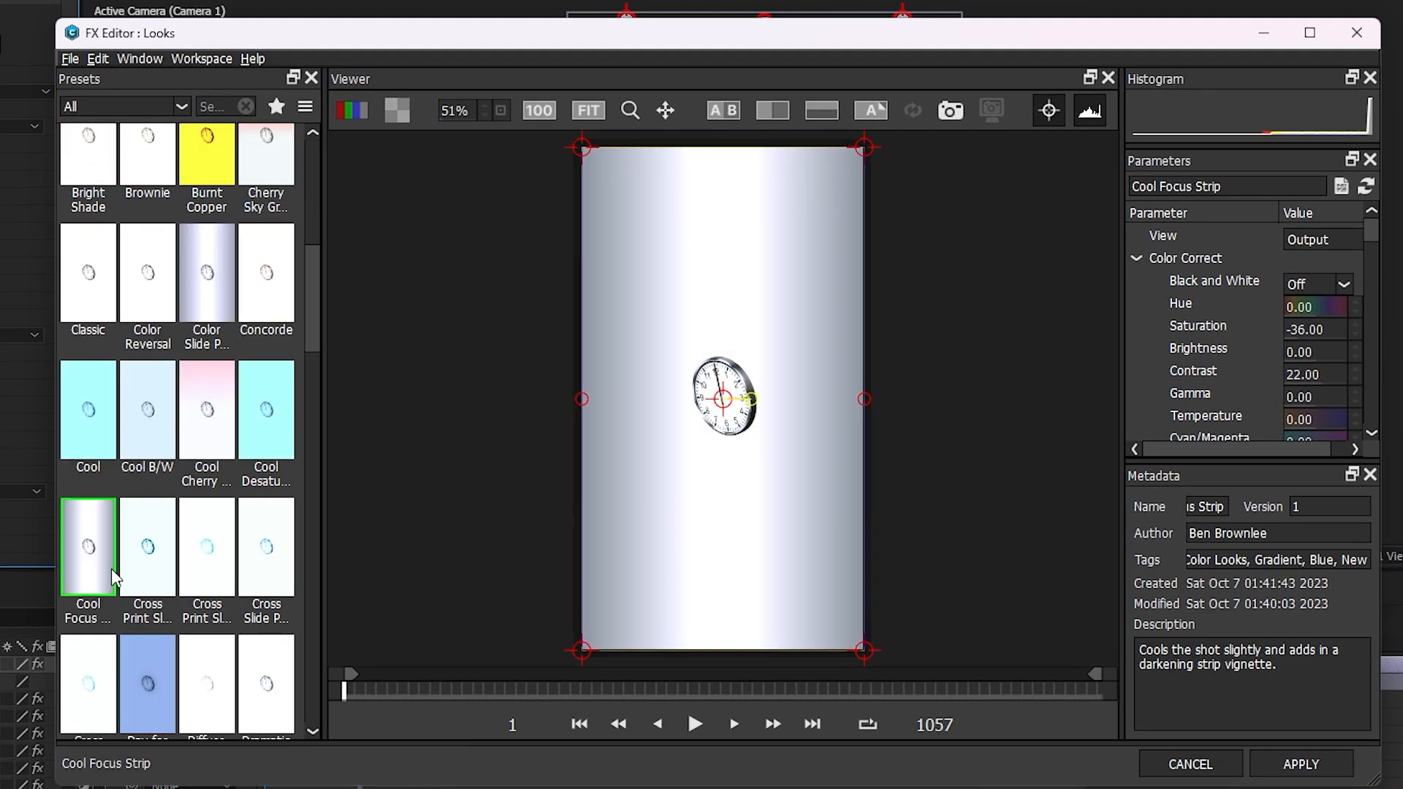
click(145, 559)
click(88, 547)
scroll(176, 439, down, 3)
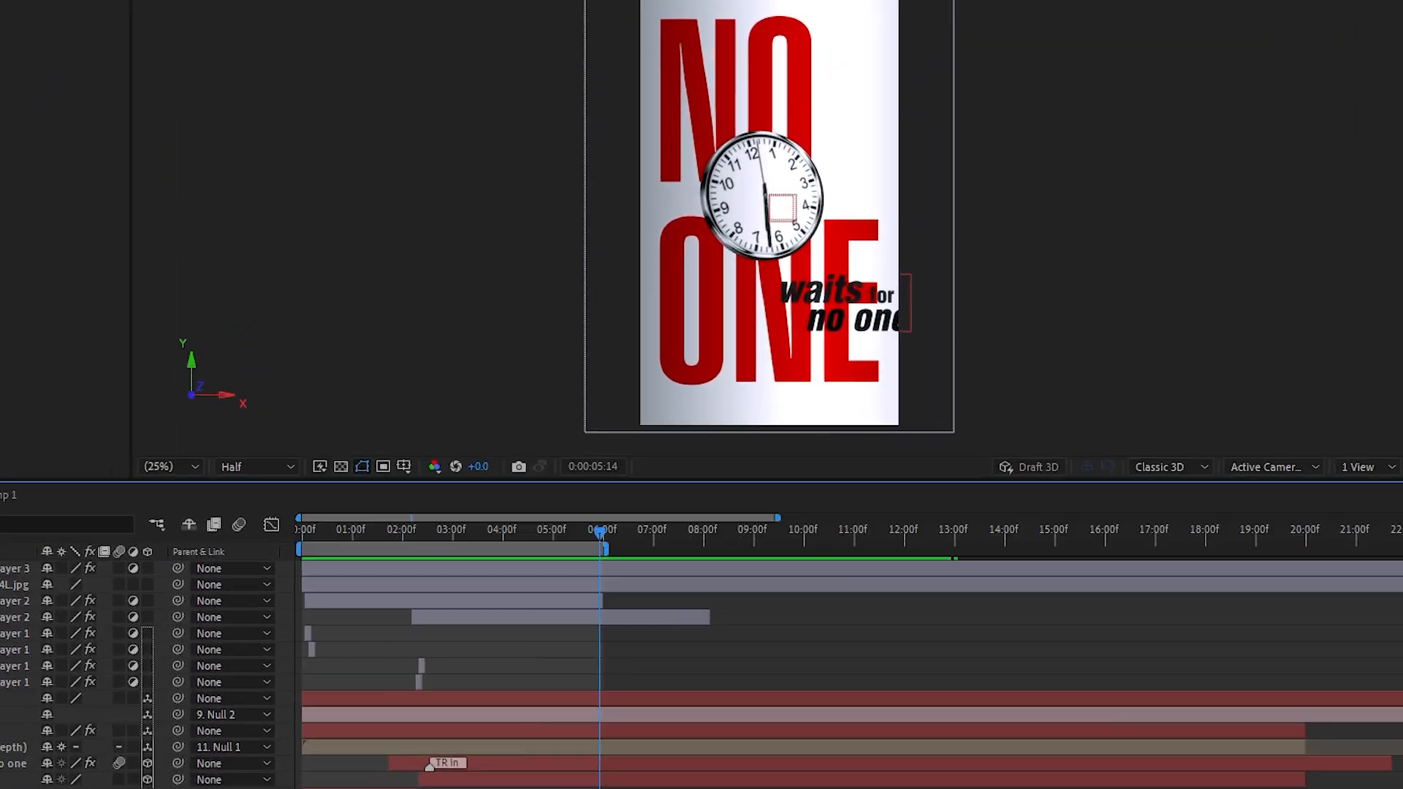
Split the adjustment, null, camera, clock and text layers at 0:00:05:14 and delete the parts after the split.
key(ctrl+shift+d)
key(Delete)
click(680, 700)
scroll(681, 702, down, 1)
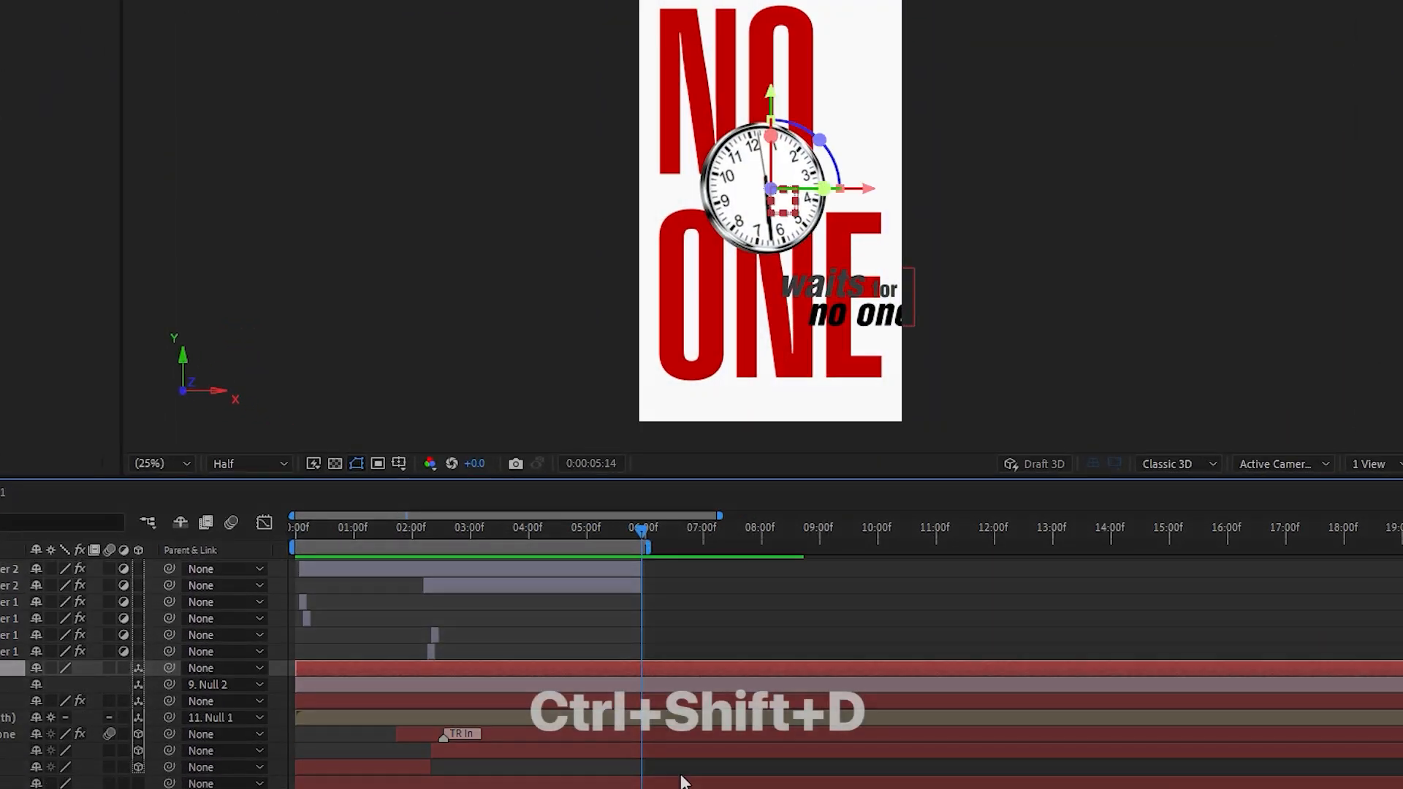
shift+click(683, 782)
key(ctrl+shift+d)
key(Delete)
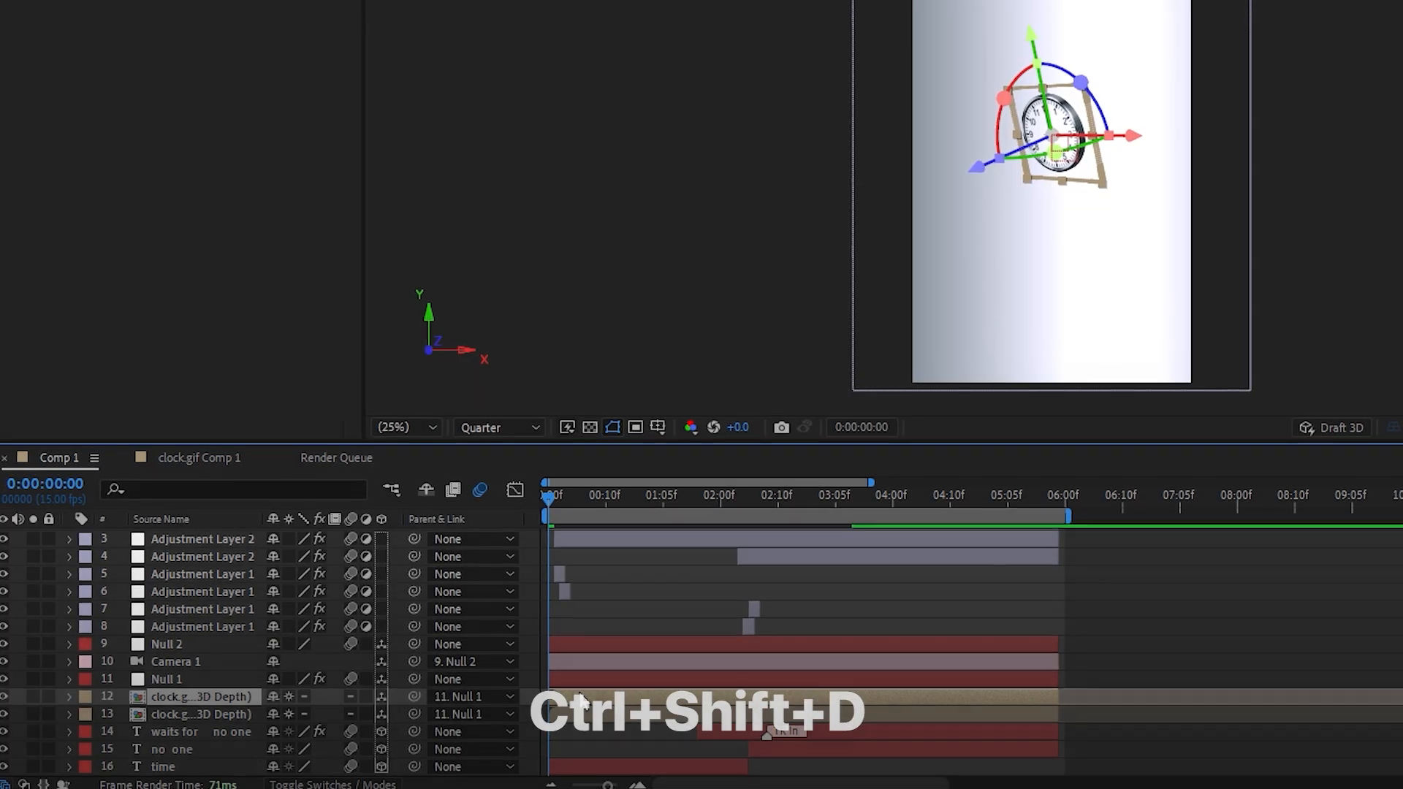
Delete the Position and Orientation keyframes of the duplicated 3D clock layer.
key(u)
drag(1121, 715, 519, 737)
key(Delete)
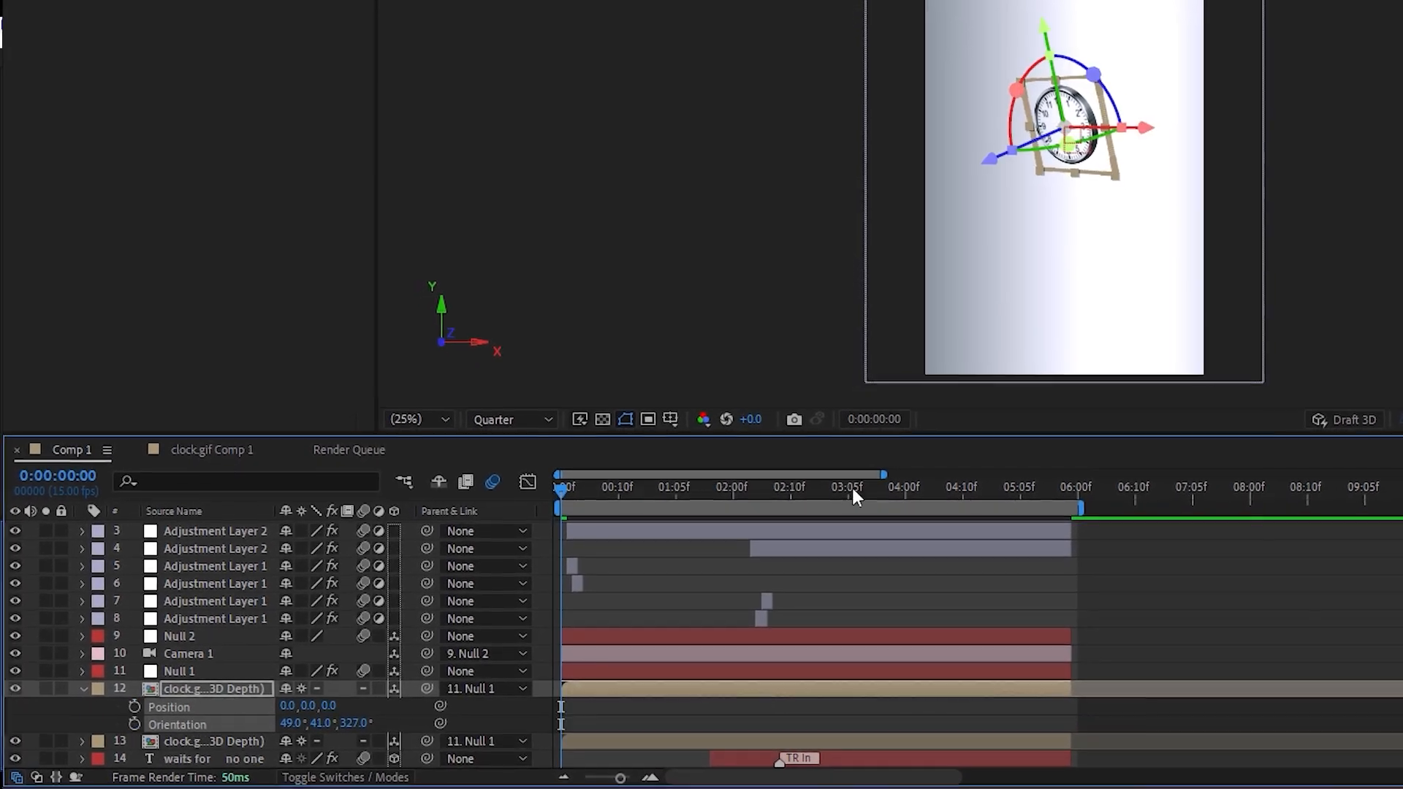
At 0:00:02:08, move the duplicated clock to about 353, -720, 0, near the frame's upper-right corner, and adjust its Orientation.
click(773, 491)
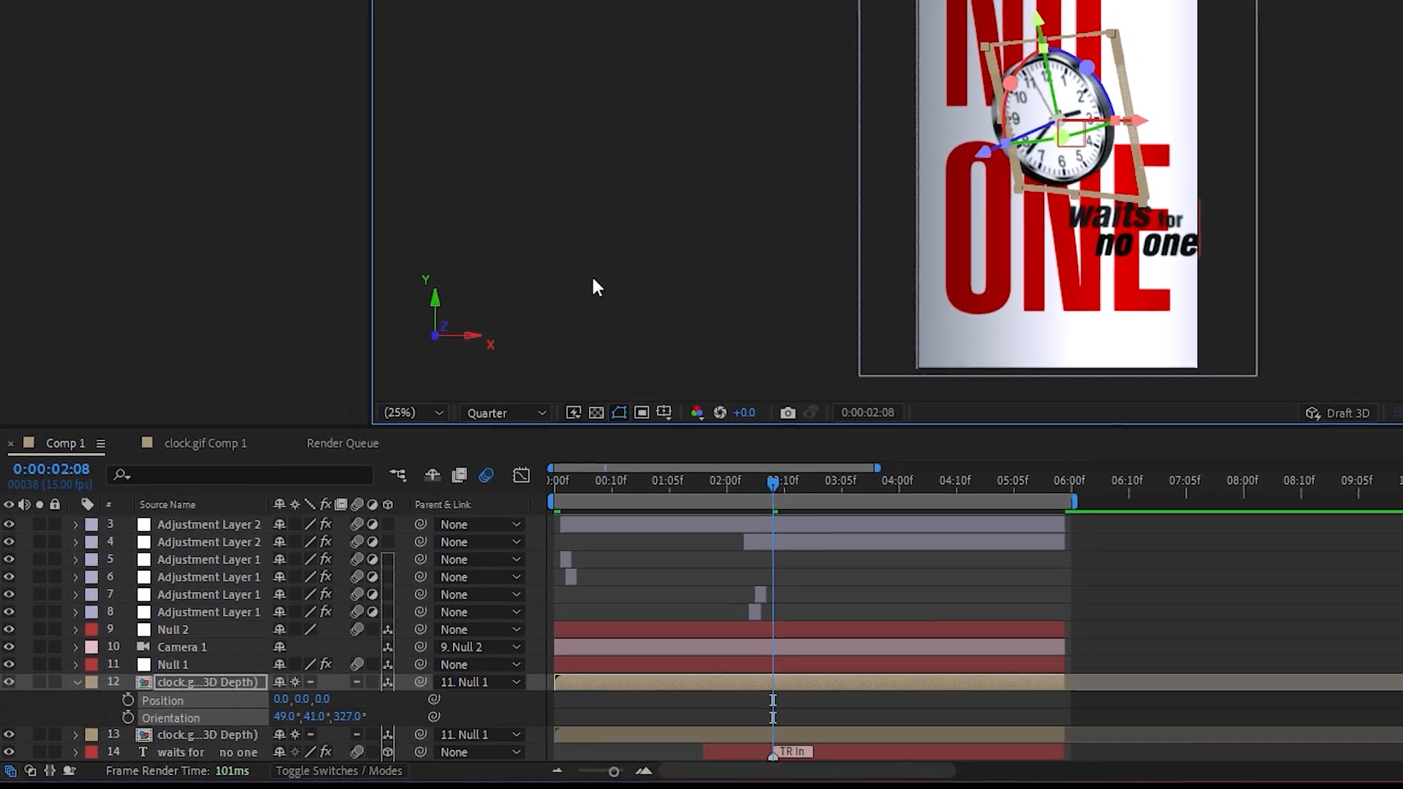
drag(292, 701, 582, 690)
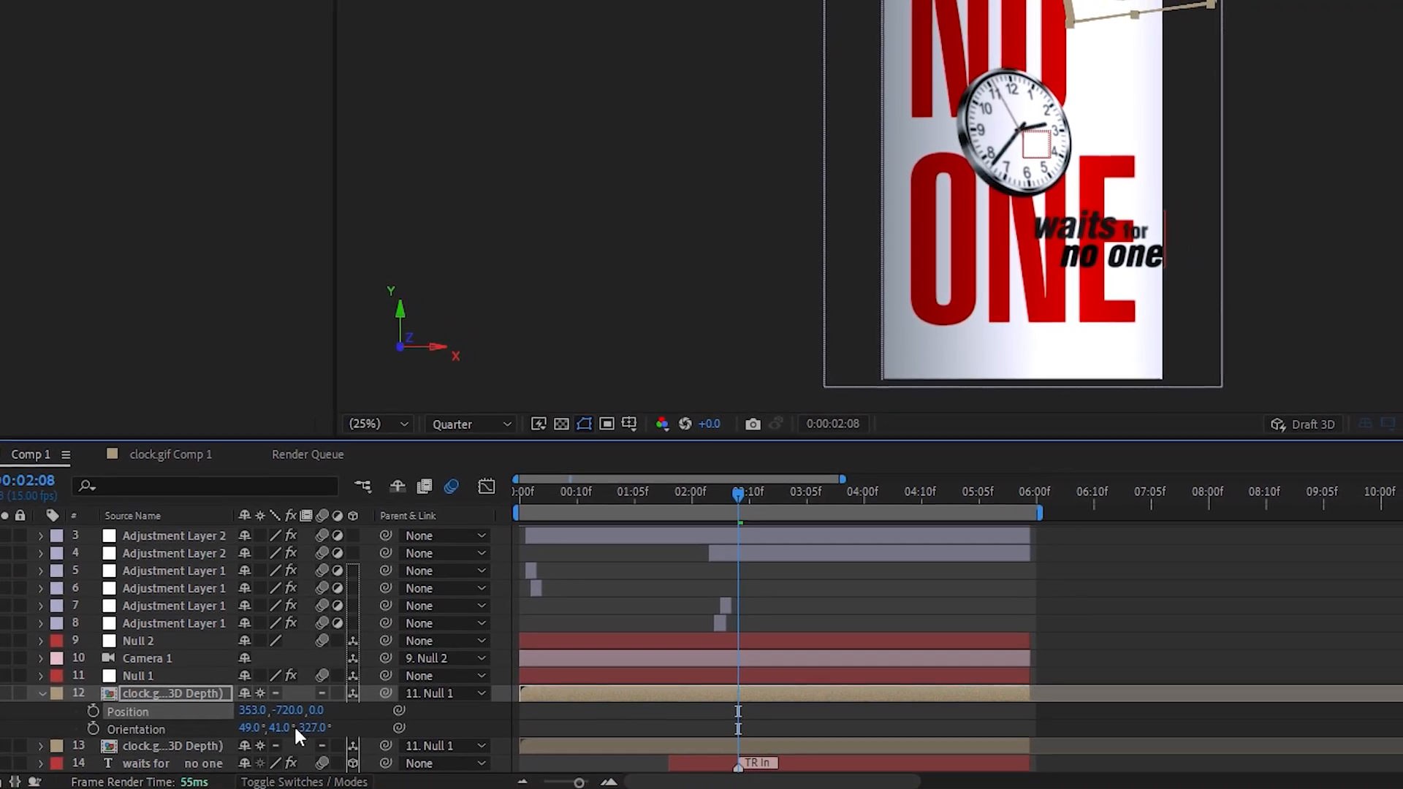
drag(289, 726, 329, 729)
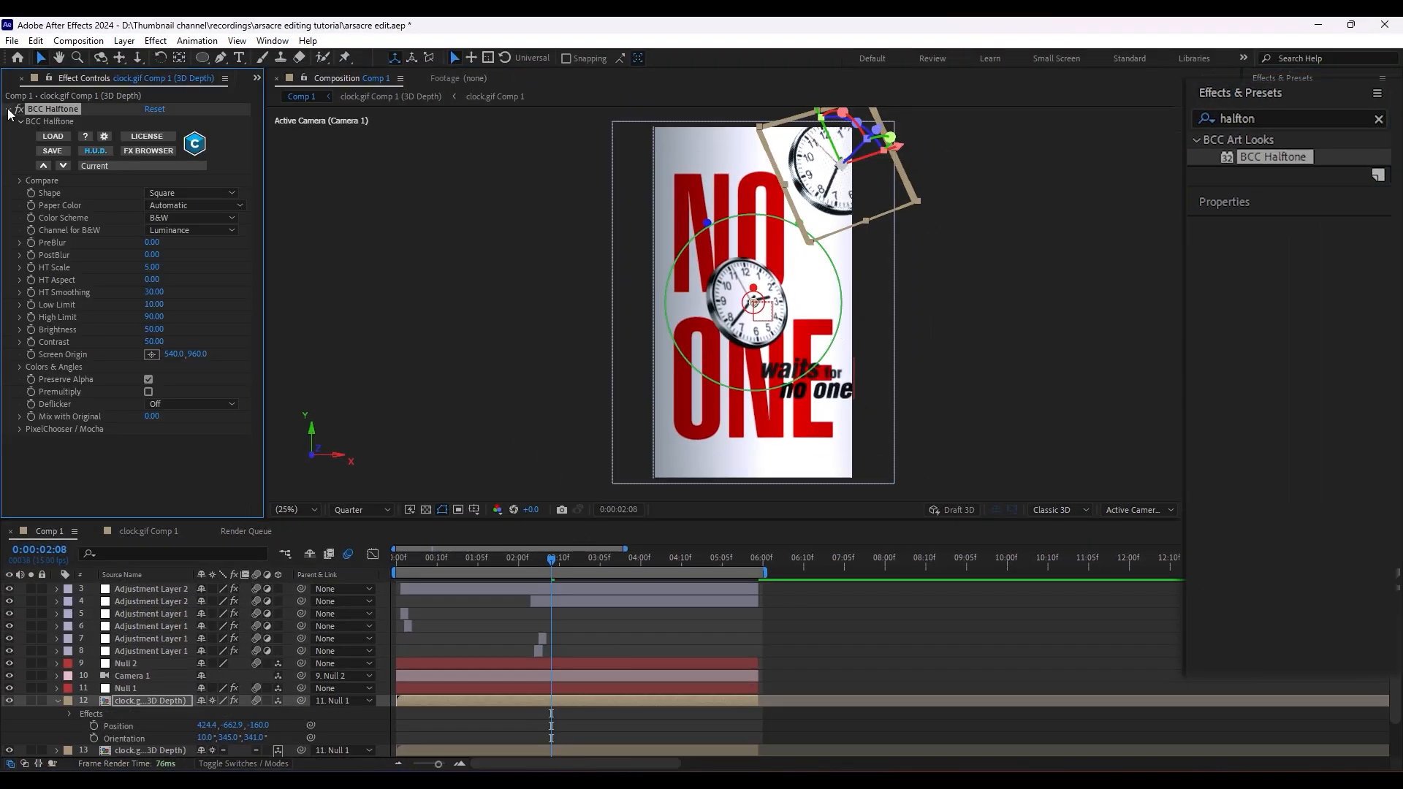
Try the Tint effect on the duplicated clock and swap its mapped colors.
click(9, 108)
drag(1268, 258, 501, 686)
click(167, 234)
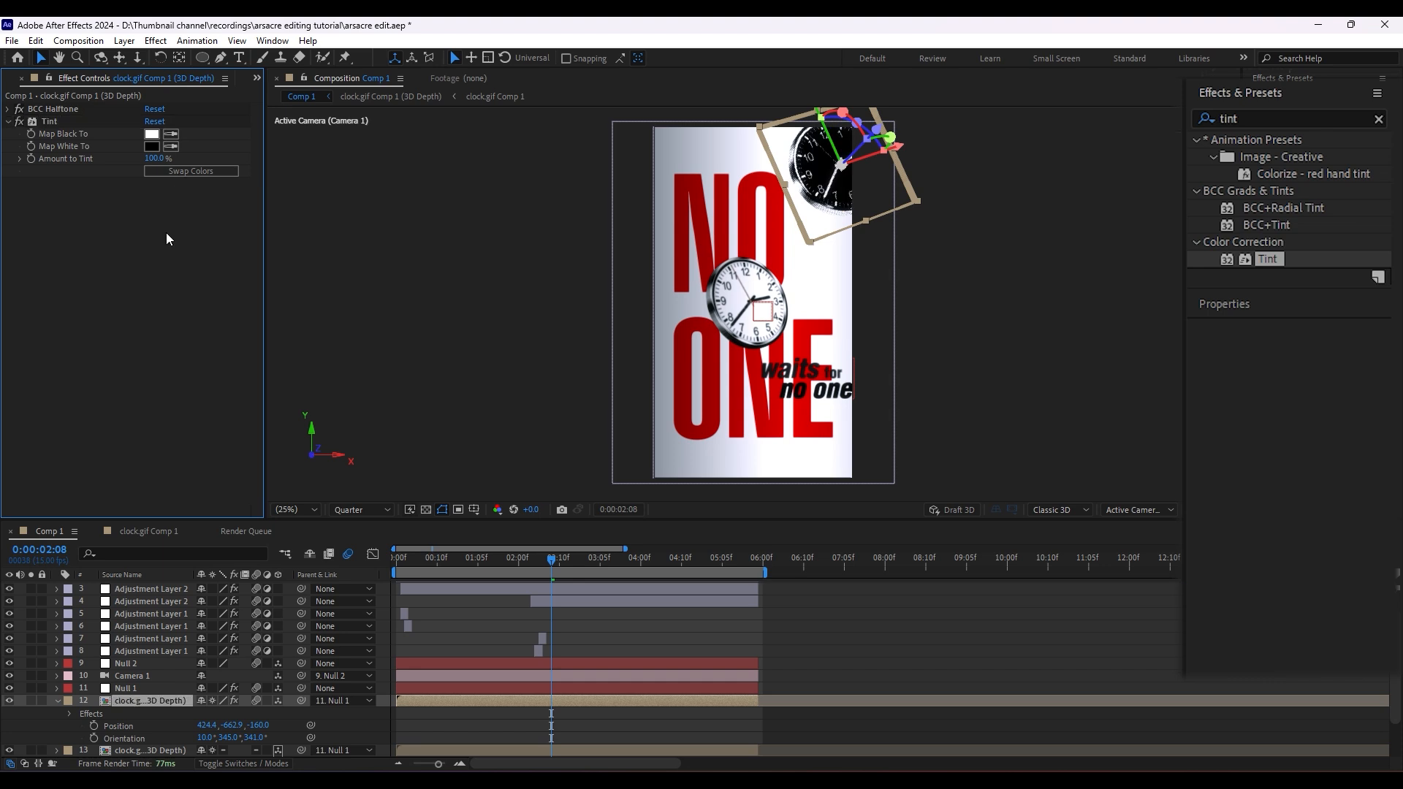
click(175, 173)
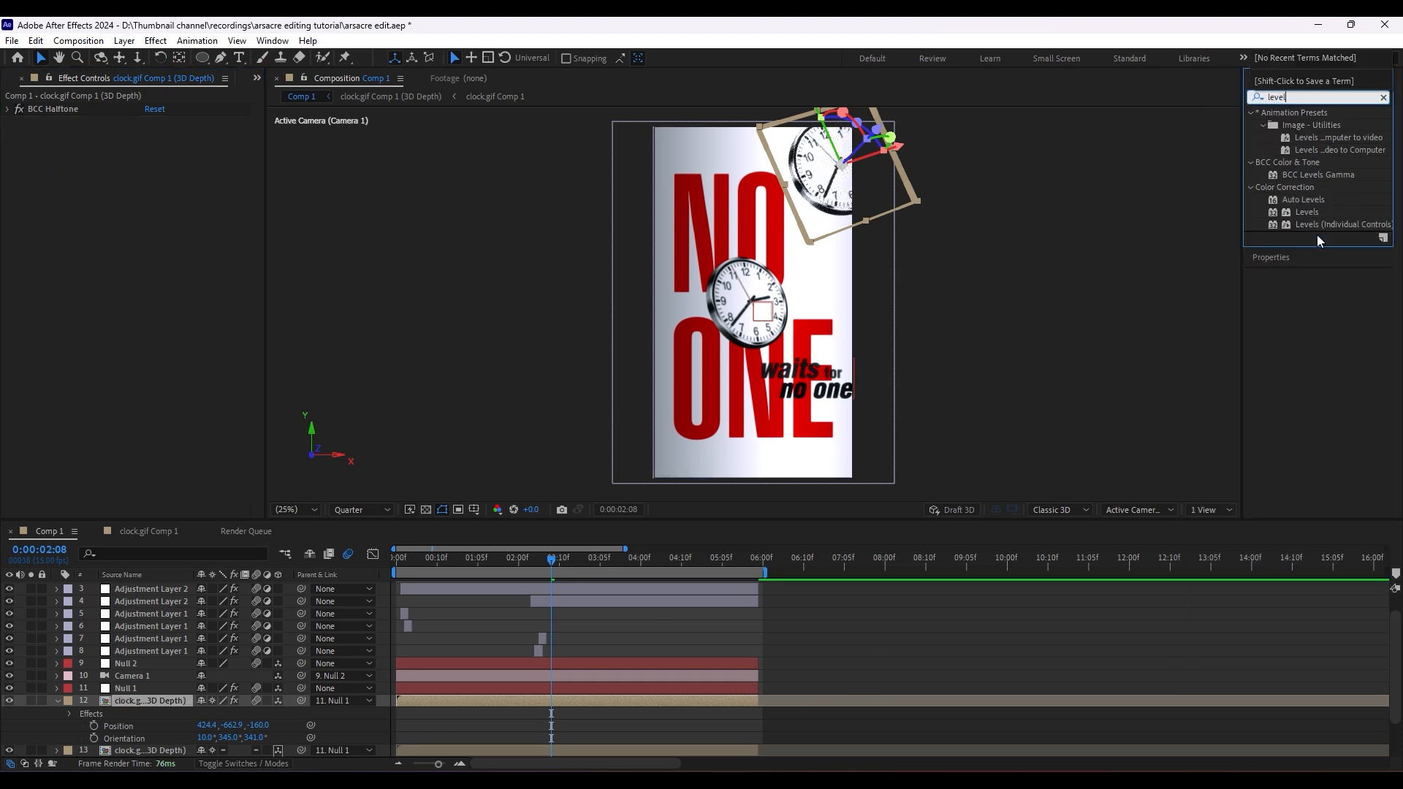
Apply the Levels effect to the duplicated clock and lower Output White to 98 to darken it.
drag(1307, 211, 532, 700)
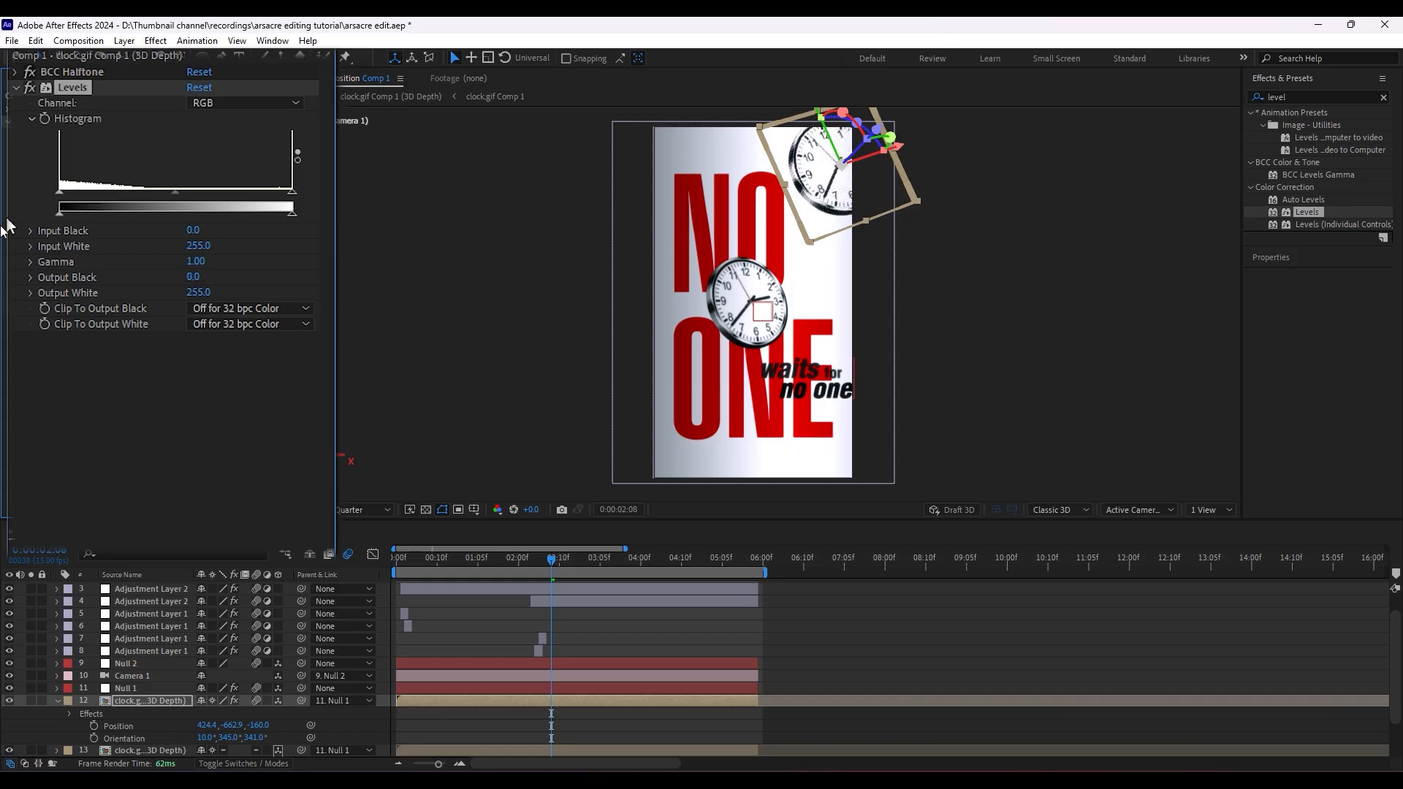
drag(291, 214, 133, 243)
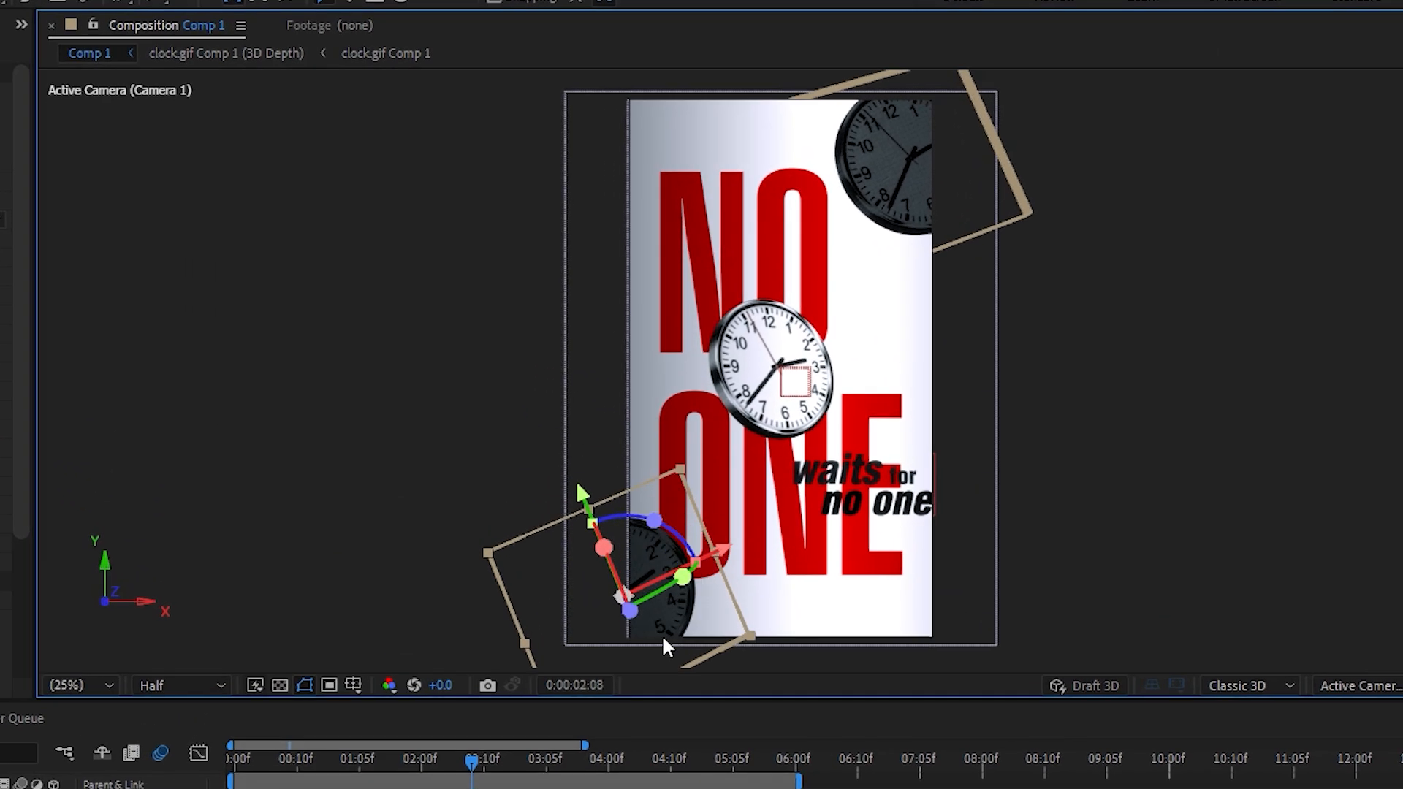
Position and rotate further dark clock copies at the frame's lower-left corner and deeper in the background around the text.
mouse_move(14, 788)
mouse_down()
mouse_move(37, 788)
mouse_move(15, 788)
mouse_up()
drag(678, 612, 696, 621)
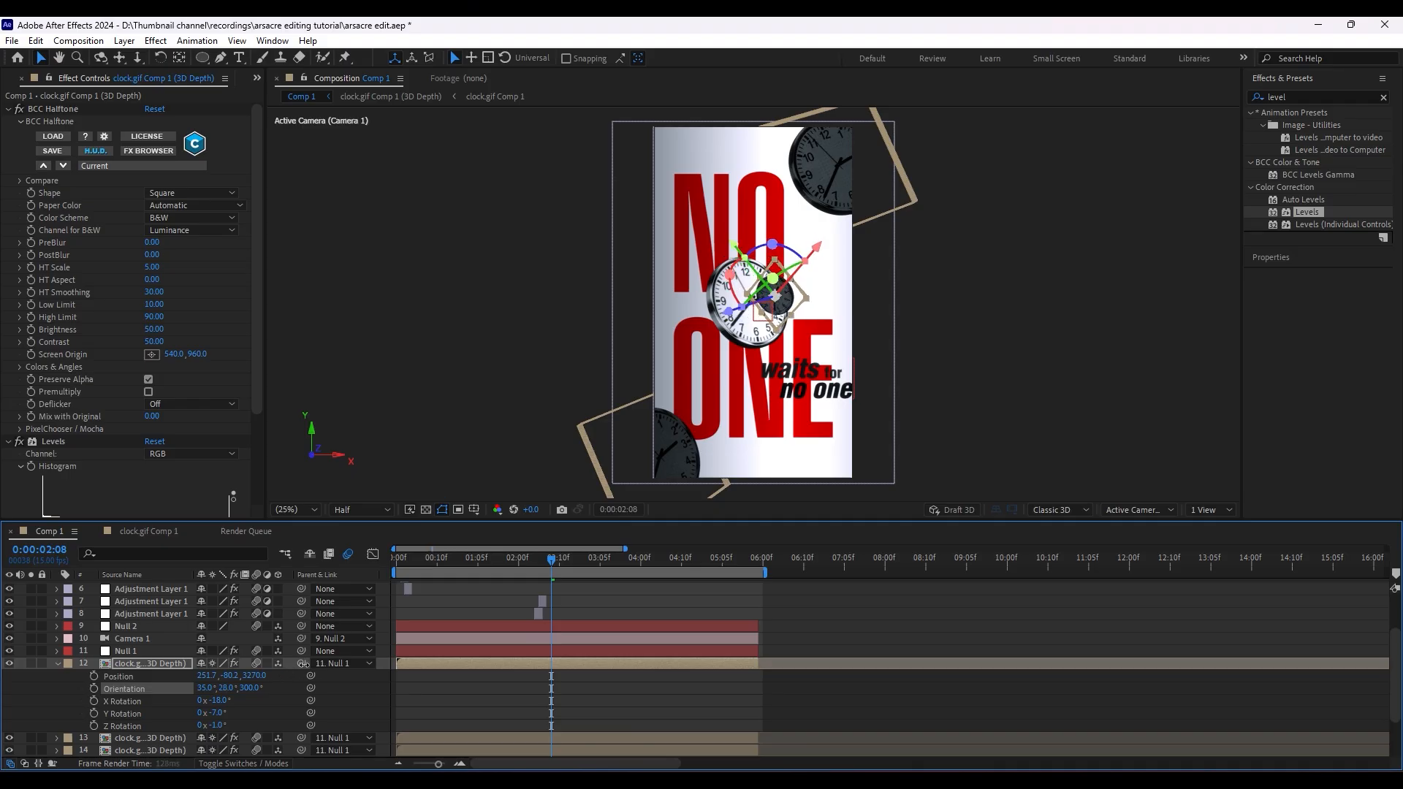
drag(303, 664, 307, 663)
drag(776, 298, 791, 300)
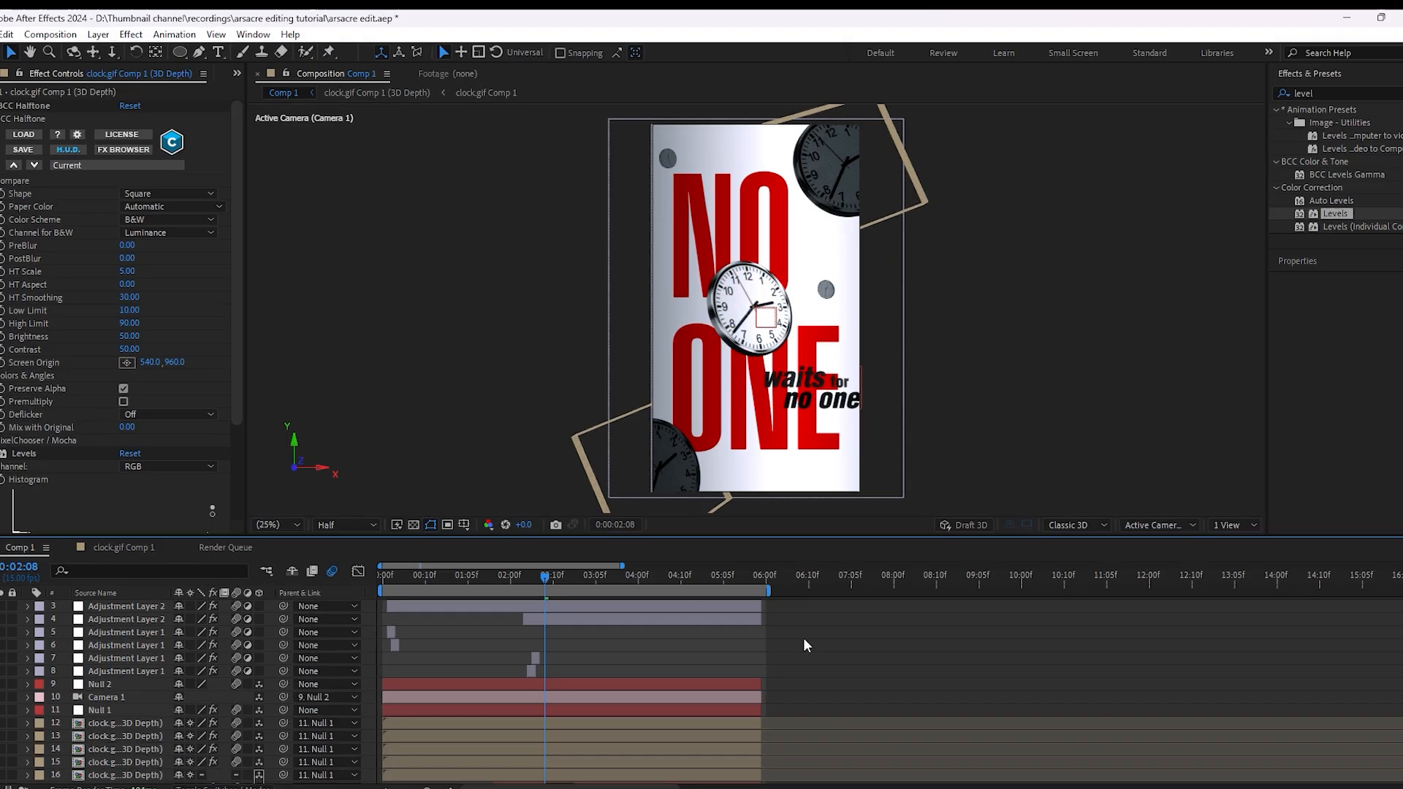
Keyframe Opacity on the four dark clock copies at 0:00:00:00 and ten frames later, setting 0% at the start.
drag(551, 559, 362, 551)
key(space)
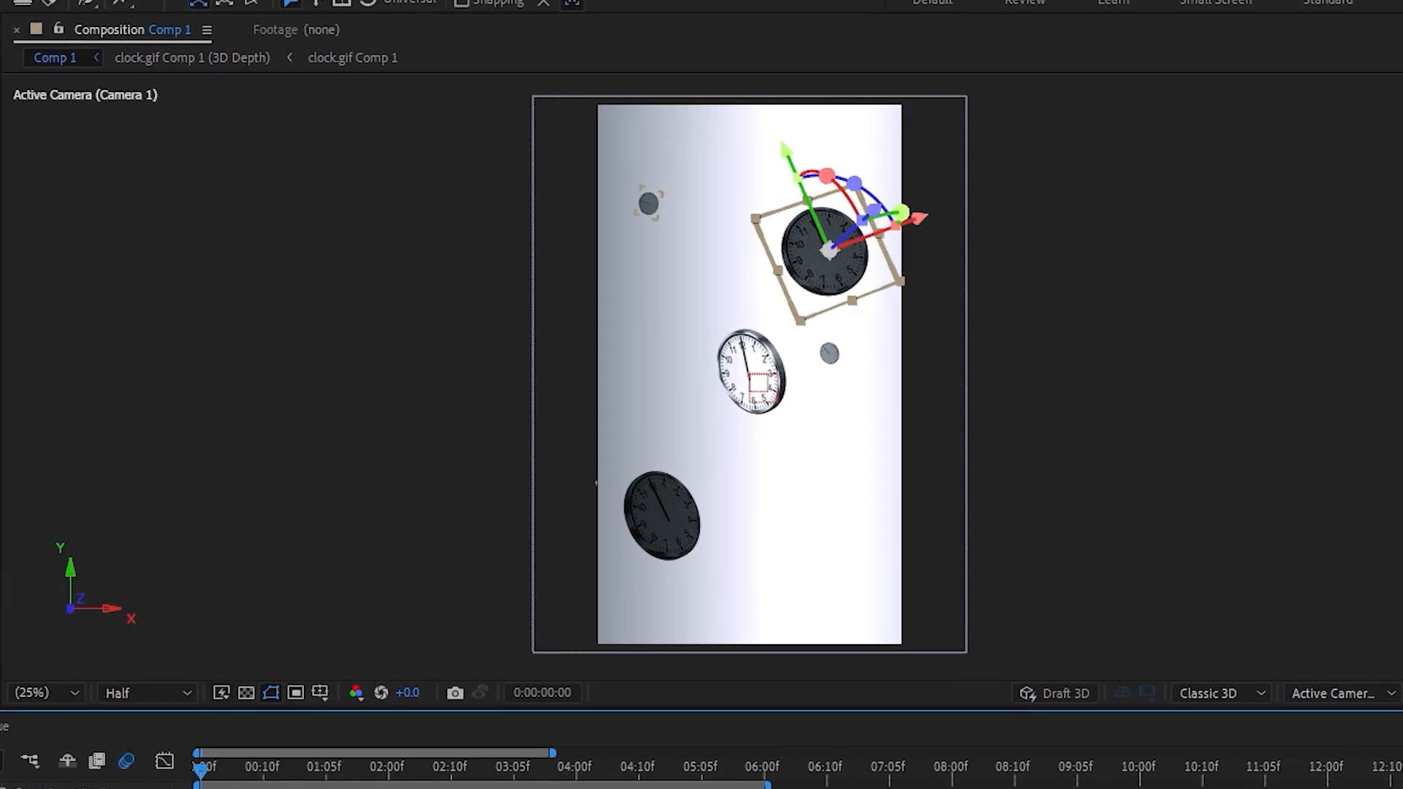
shift+click(15, 788)
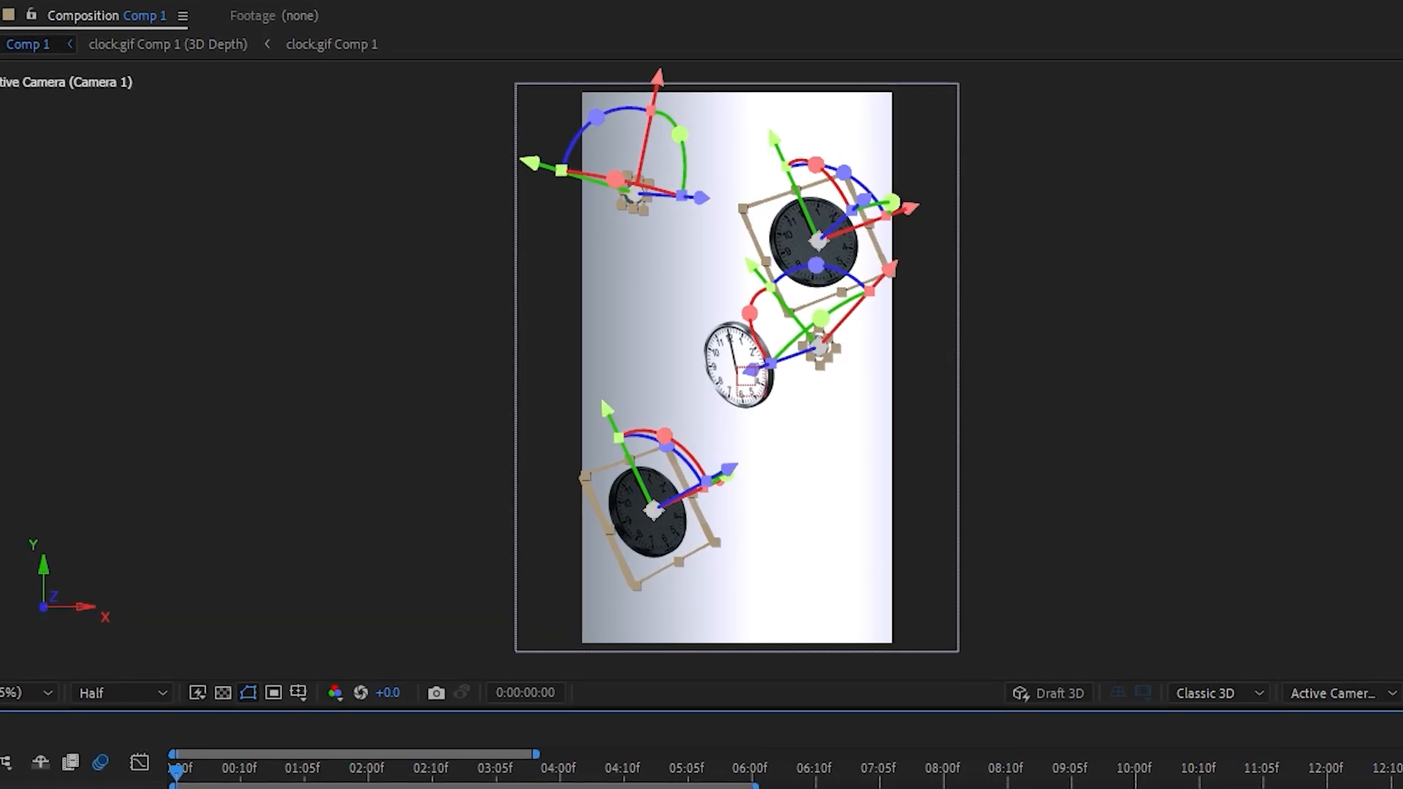
key(shift+Page_Down)
key(shift+Page_Up)
key(Return)
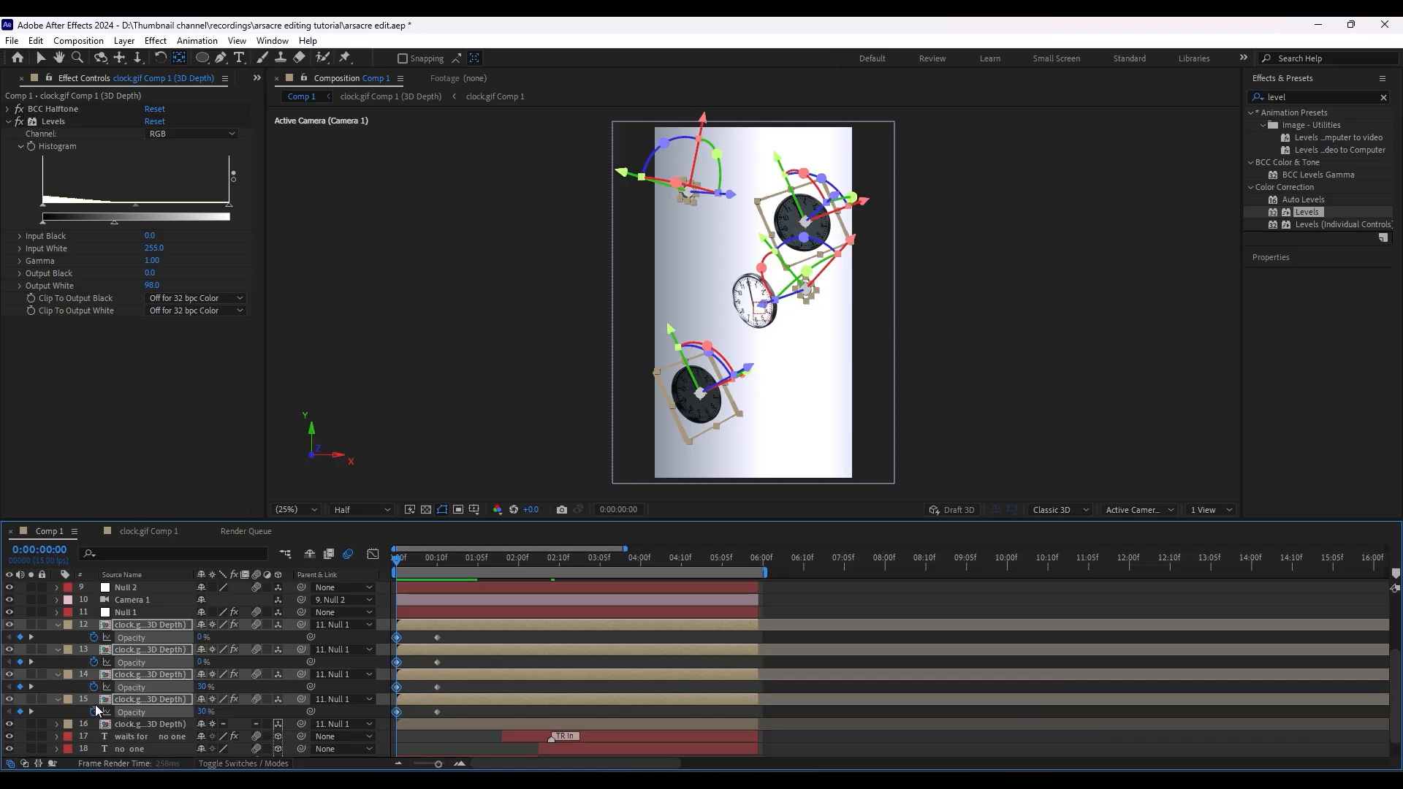